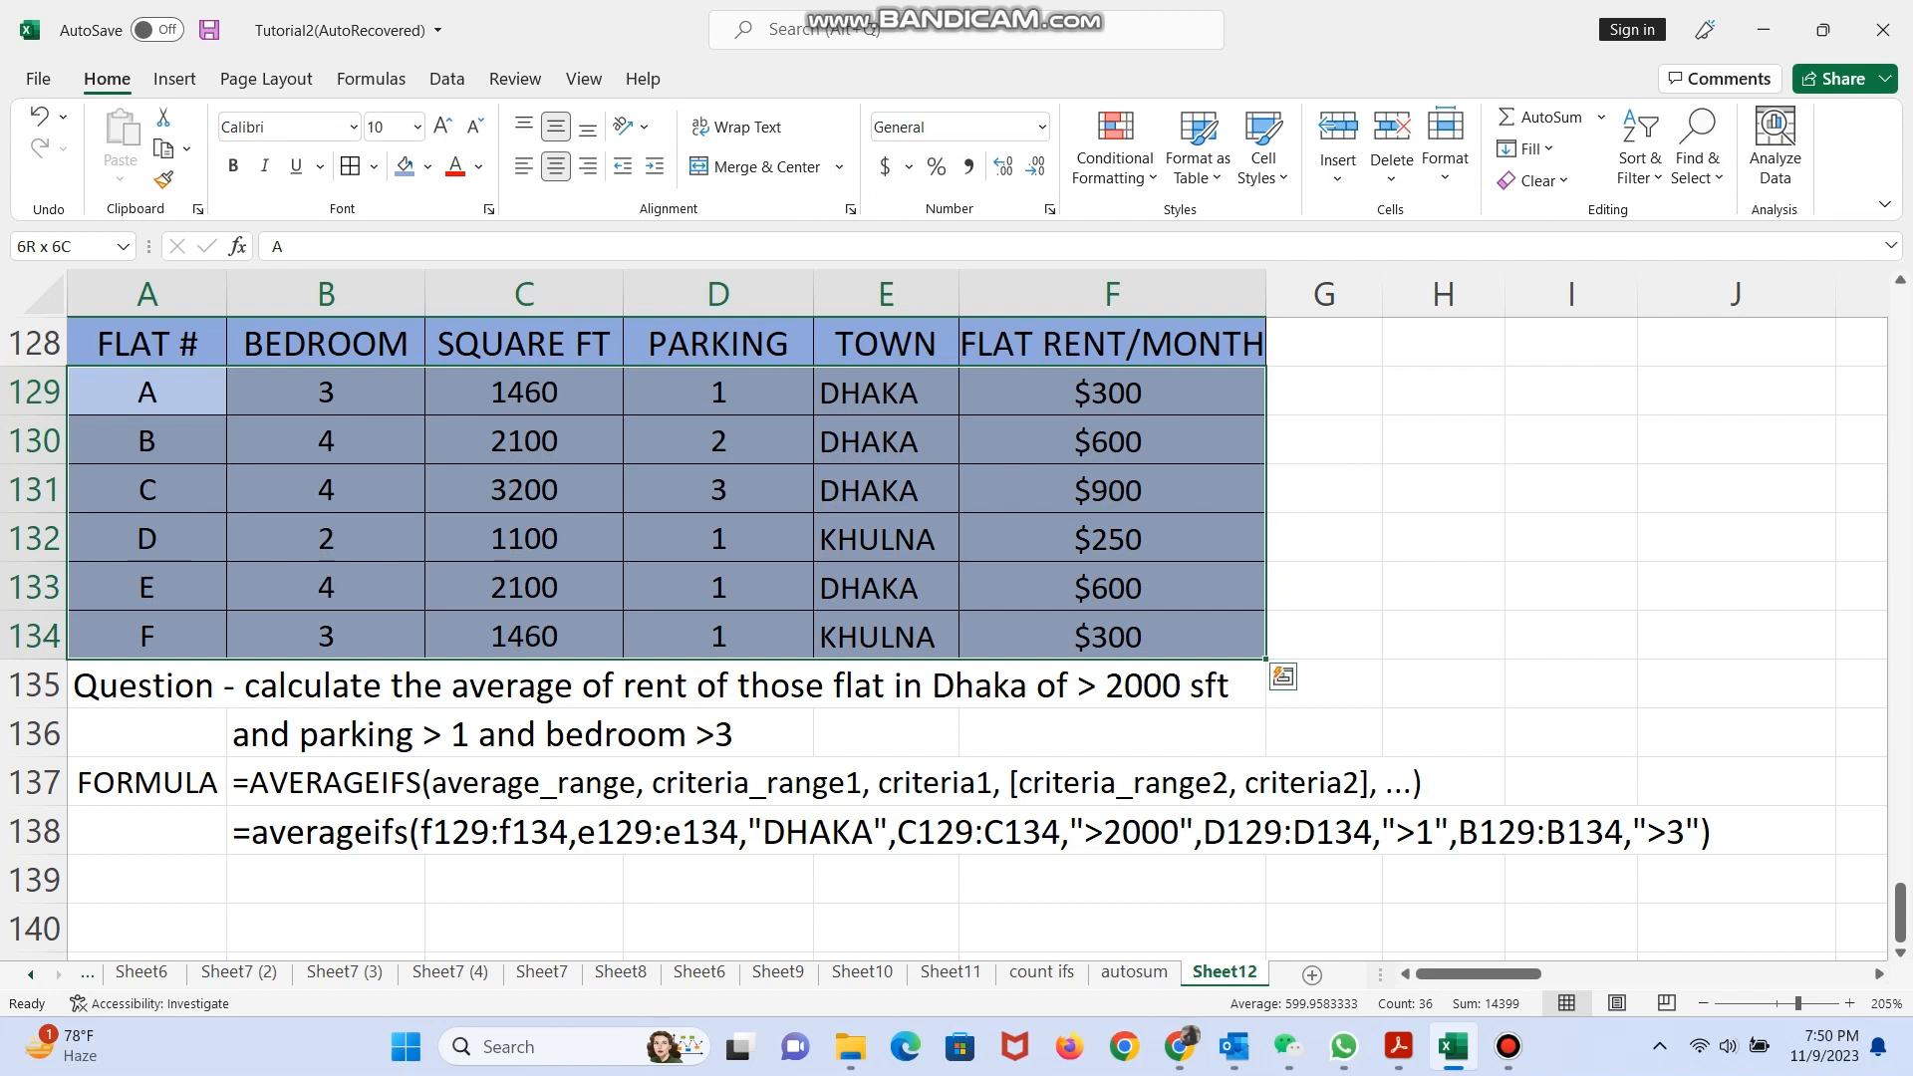
# Fill the two question rows, A135:F136, with the standard yellow colour.
pyautogui.press('Down')
pyautogui.press('Down')
pyautogui.press('Down')
pyautogui.press('Down')
pyautogui.press('Down')
pyautogui.press('Down')
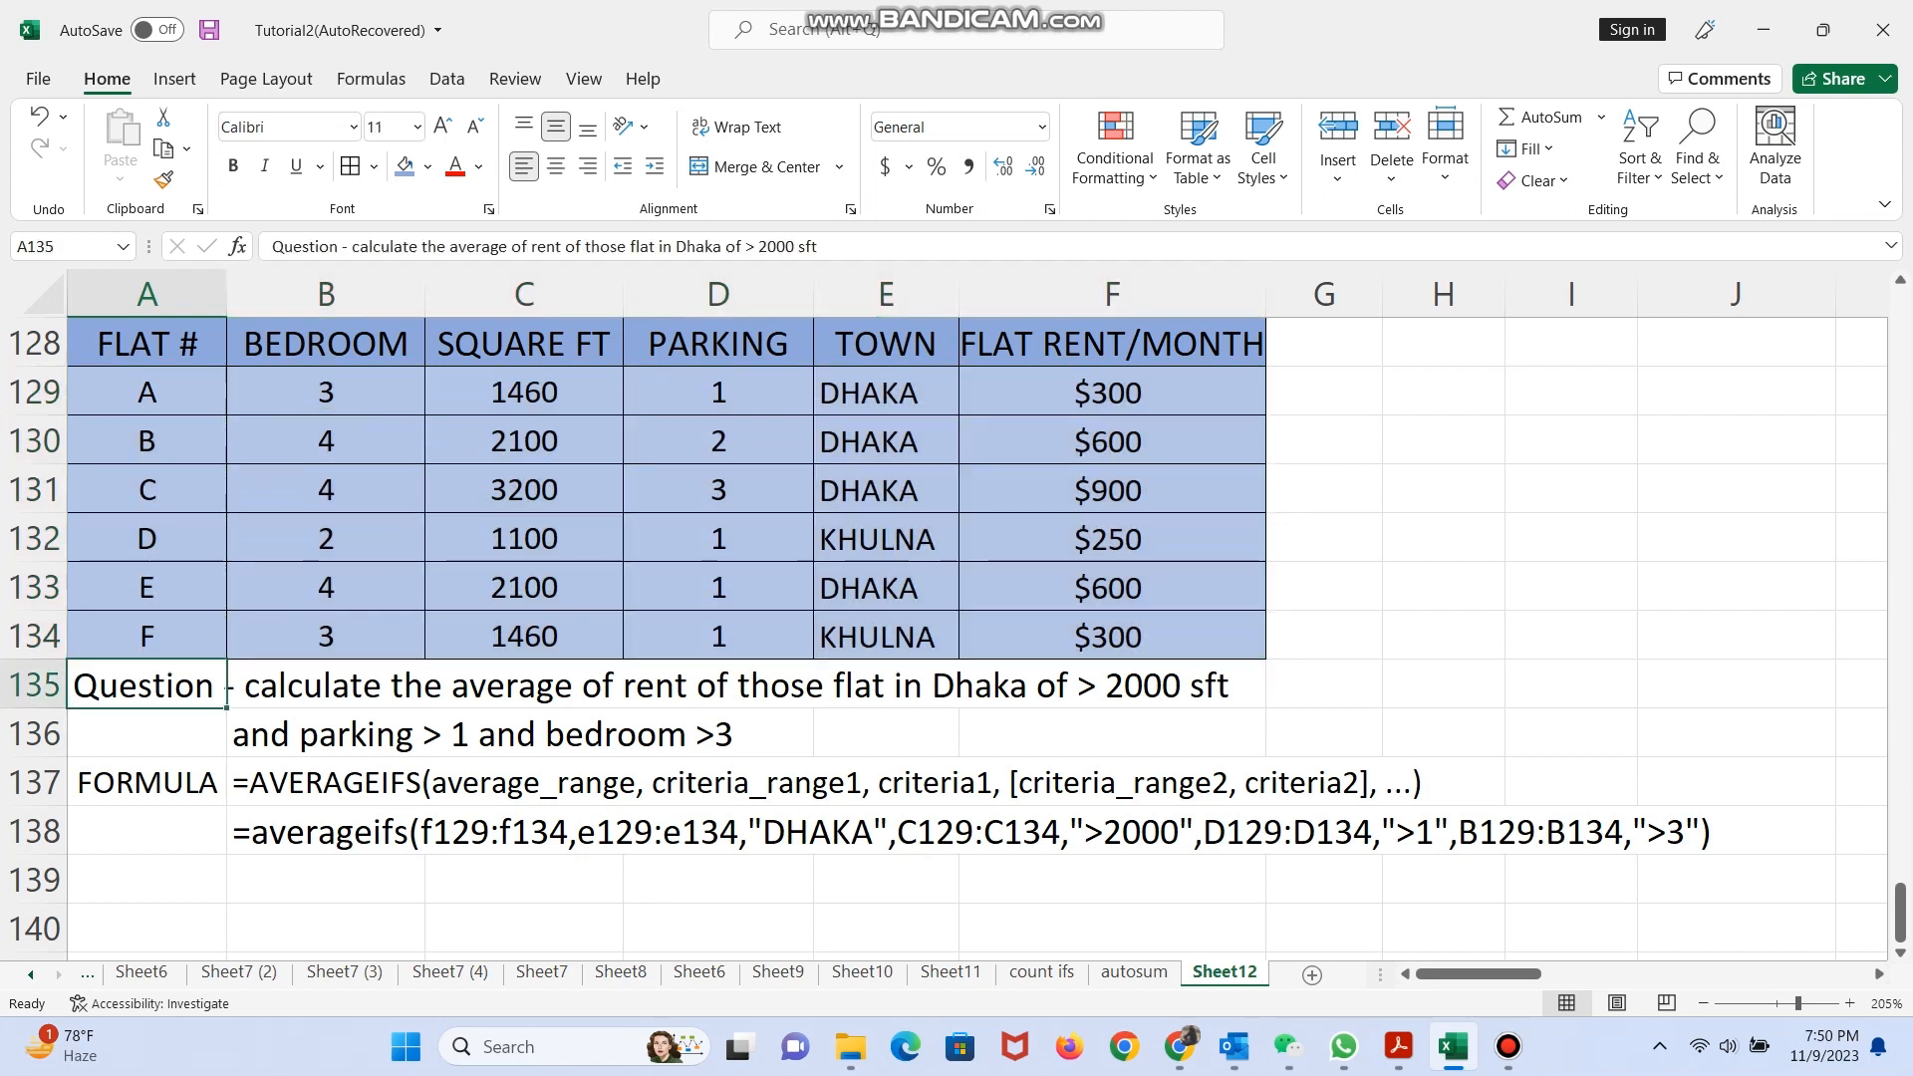
pyautogui.hotkey('shift', 'Right')
pyautogui.hotkey('shift', 'Right')
pyautogui.hotkey('shift', 'Right')
pyautogui.hotkey('shift', 'Right')
pyautogui.hotkey('shift', 'Right')
pyautogui.hotkey('shift', 'Right')
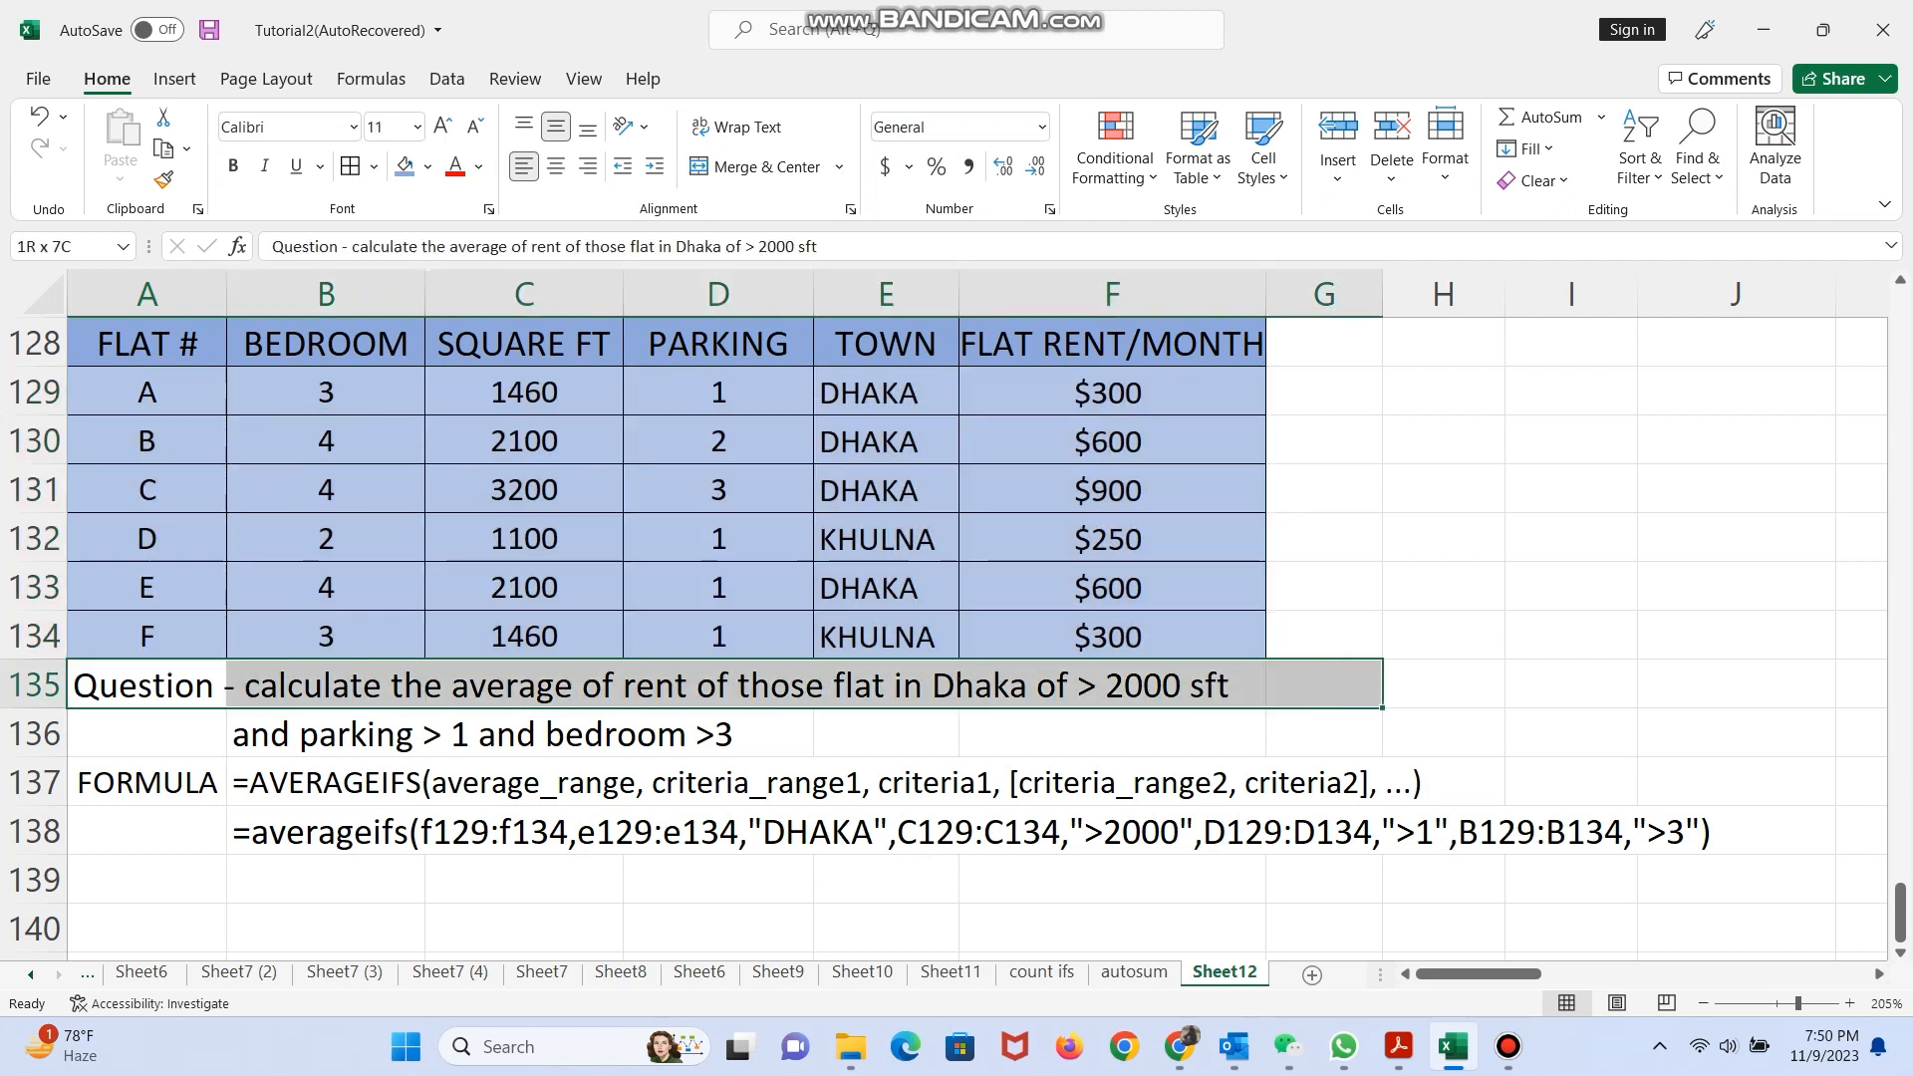
pyautogui.hotkey('shift', 'Left')
pyautogui.hotkey('shift', 'Down')
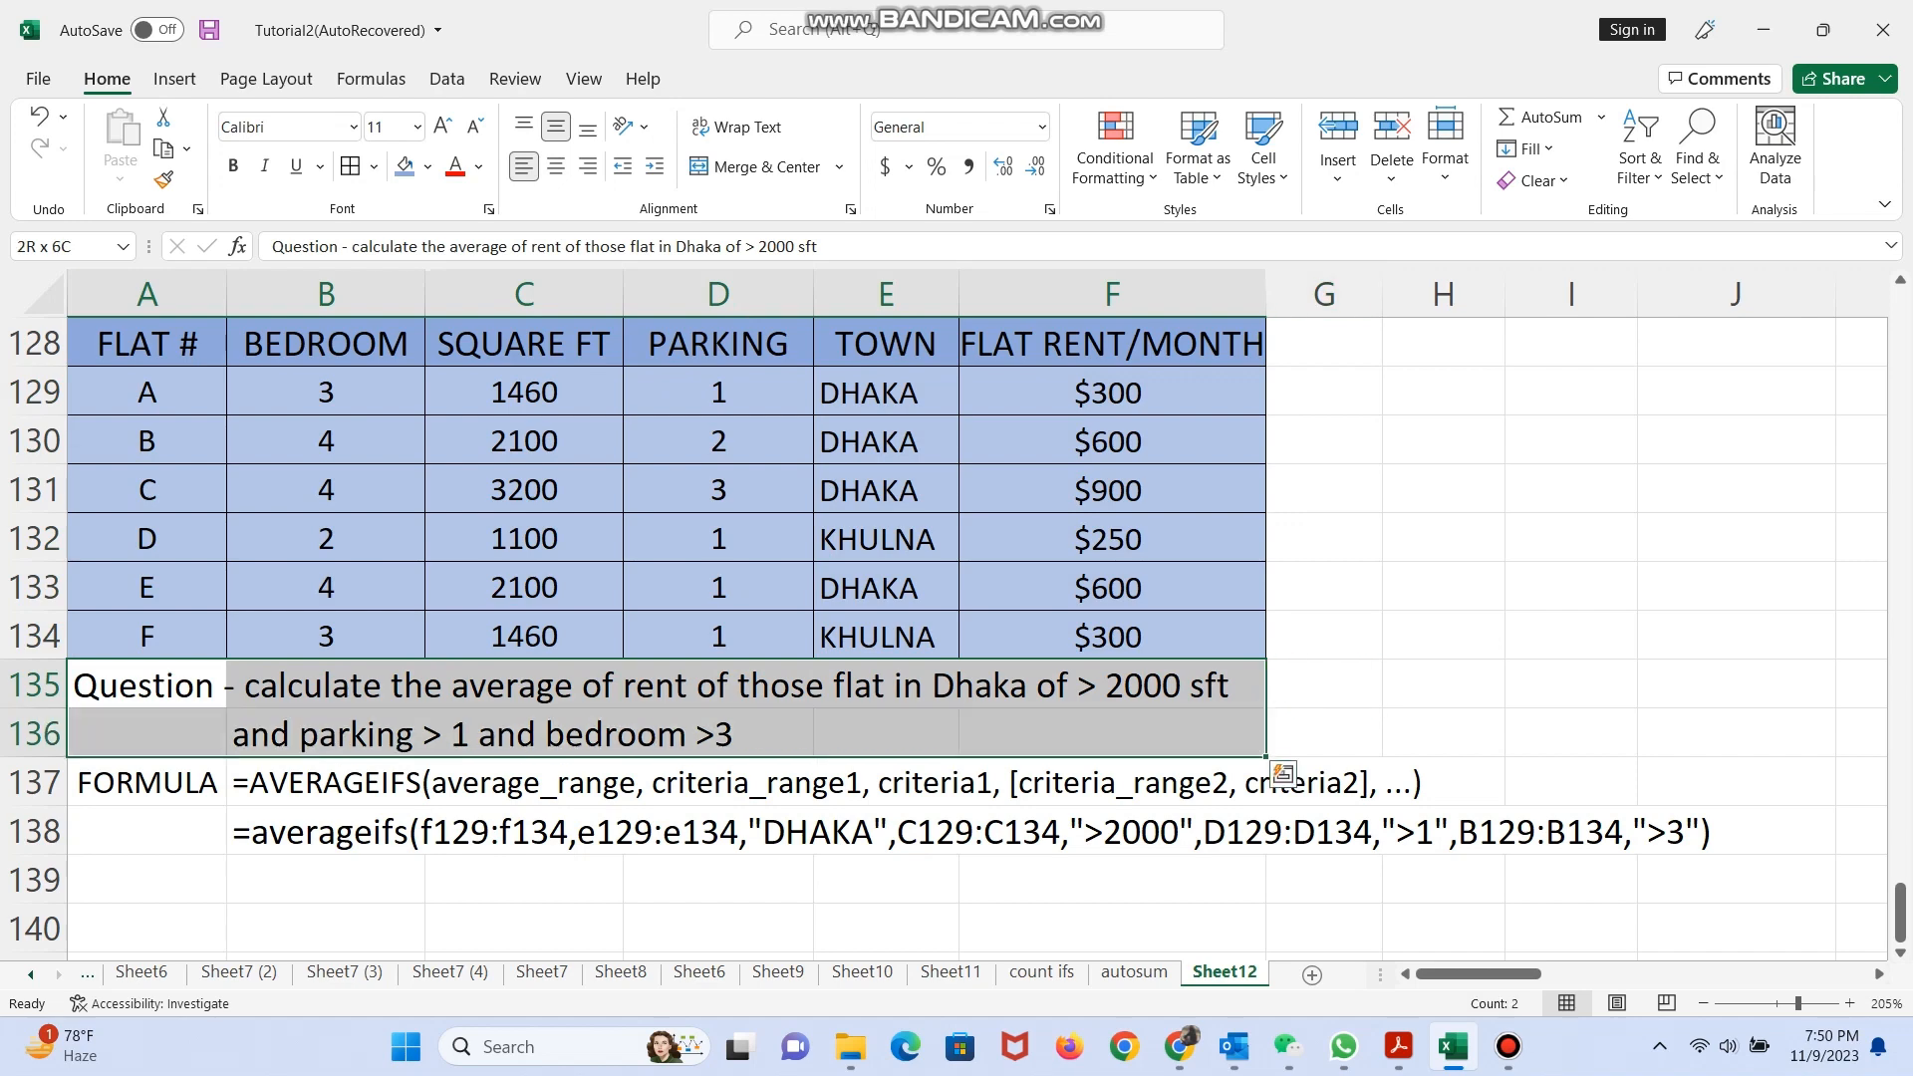
pyautogui.click(429, 167)
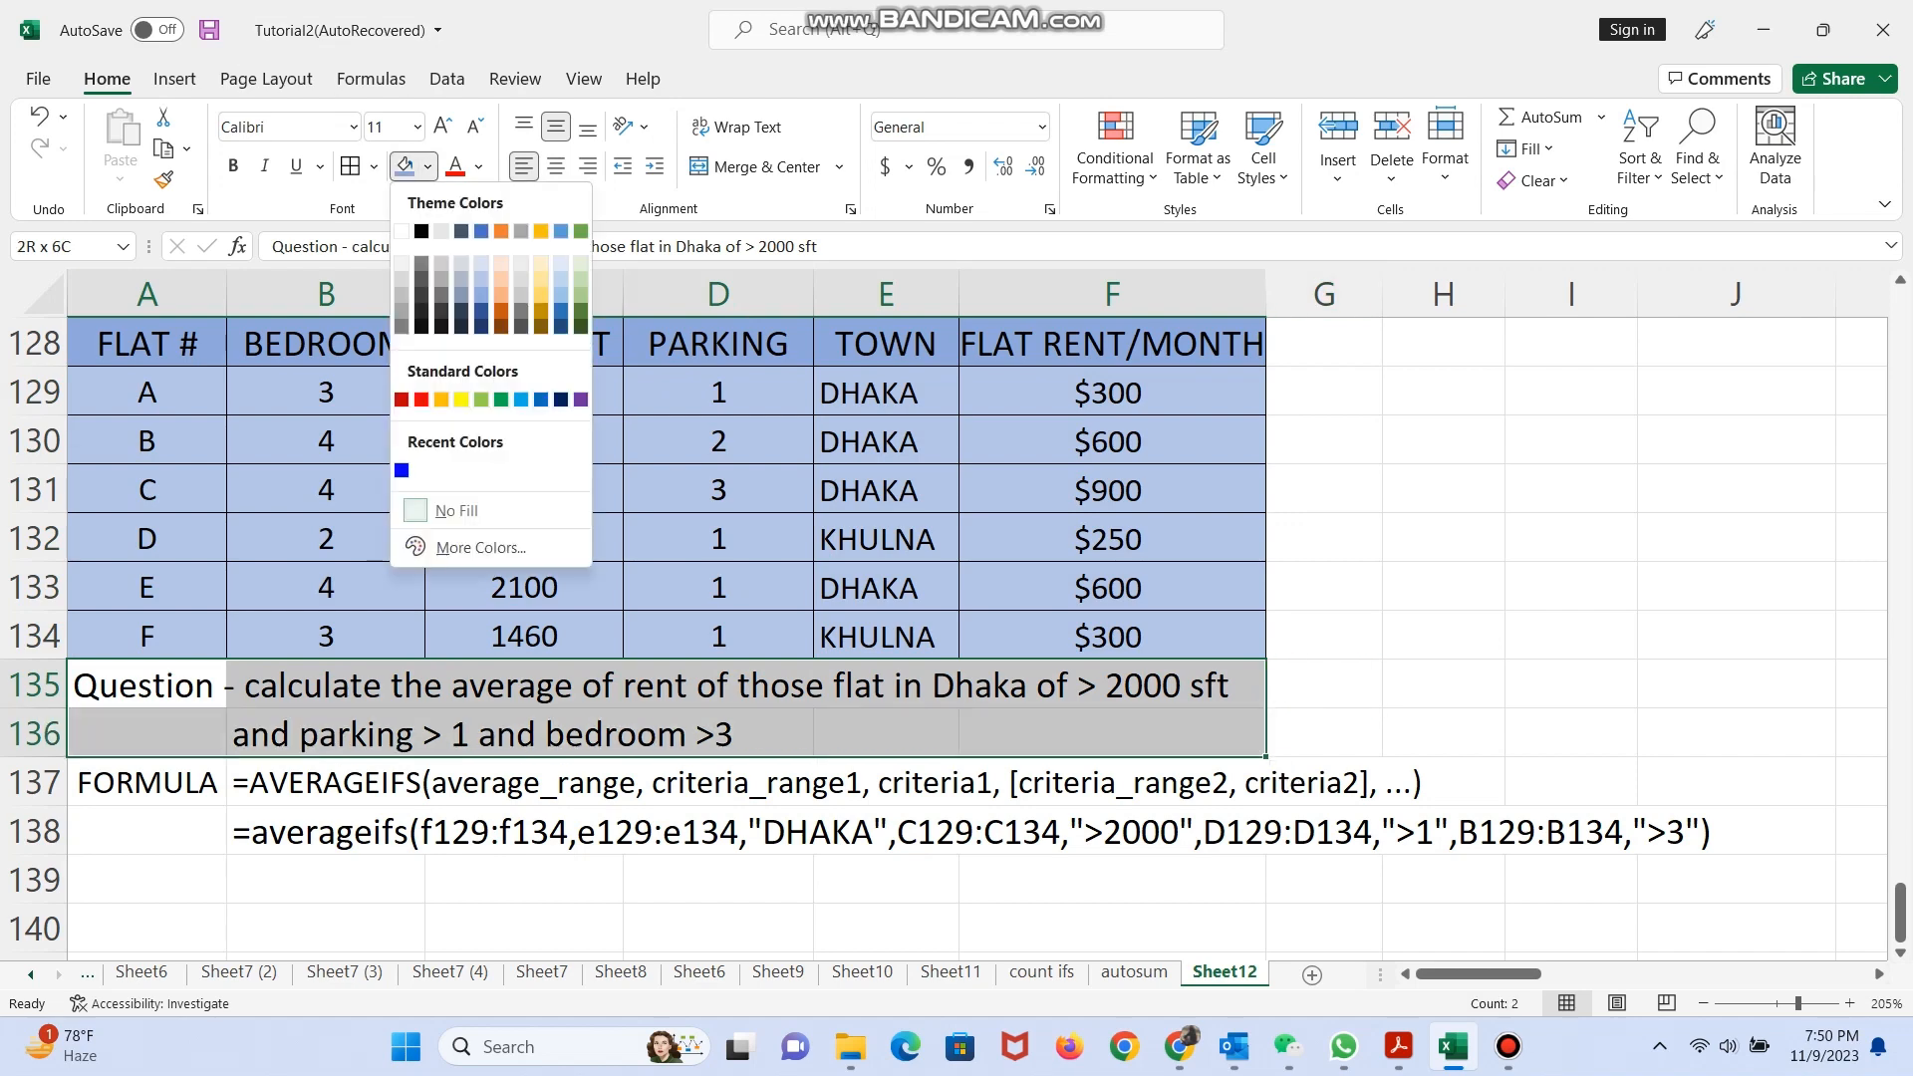
pyautogui.click(461, 399)
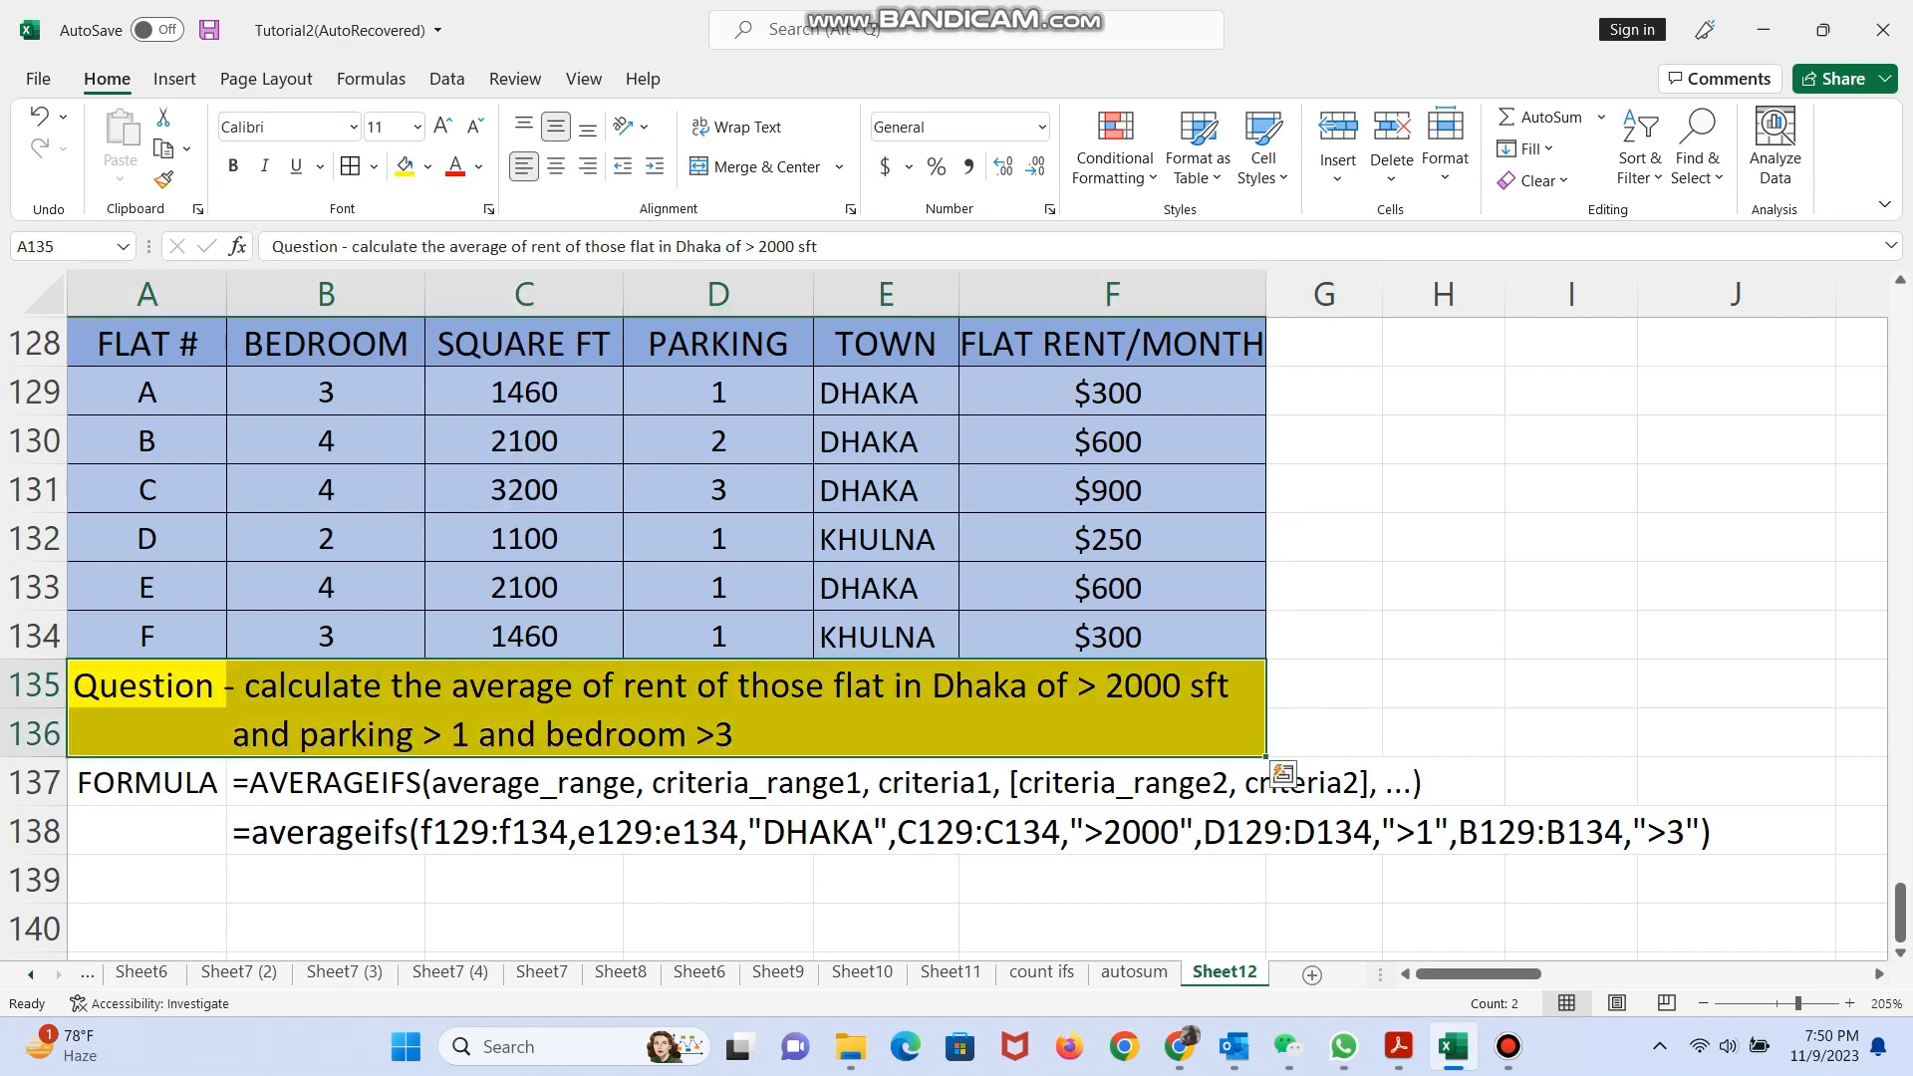
pyautogui.click(1443, 585)
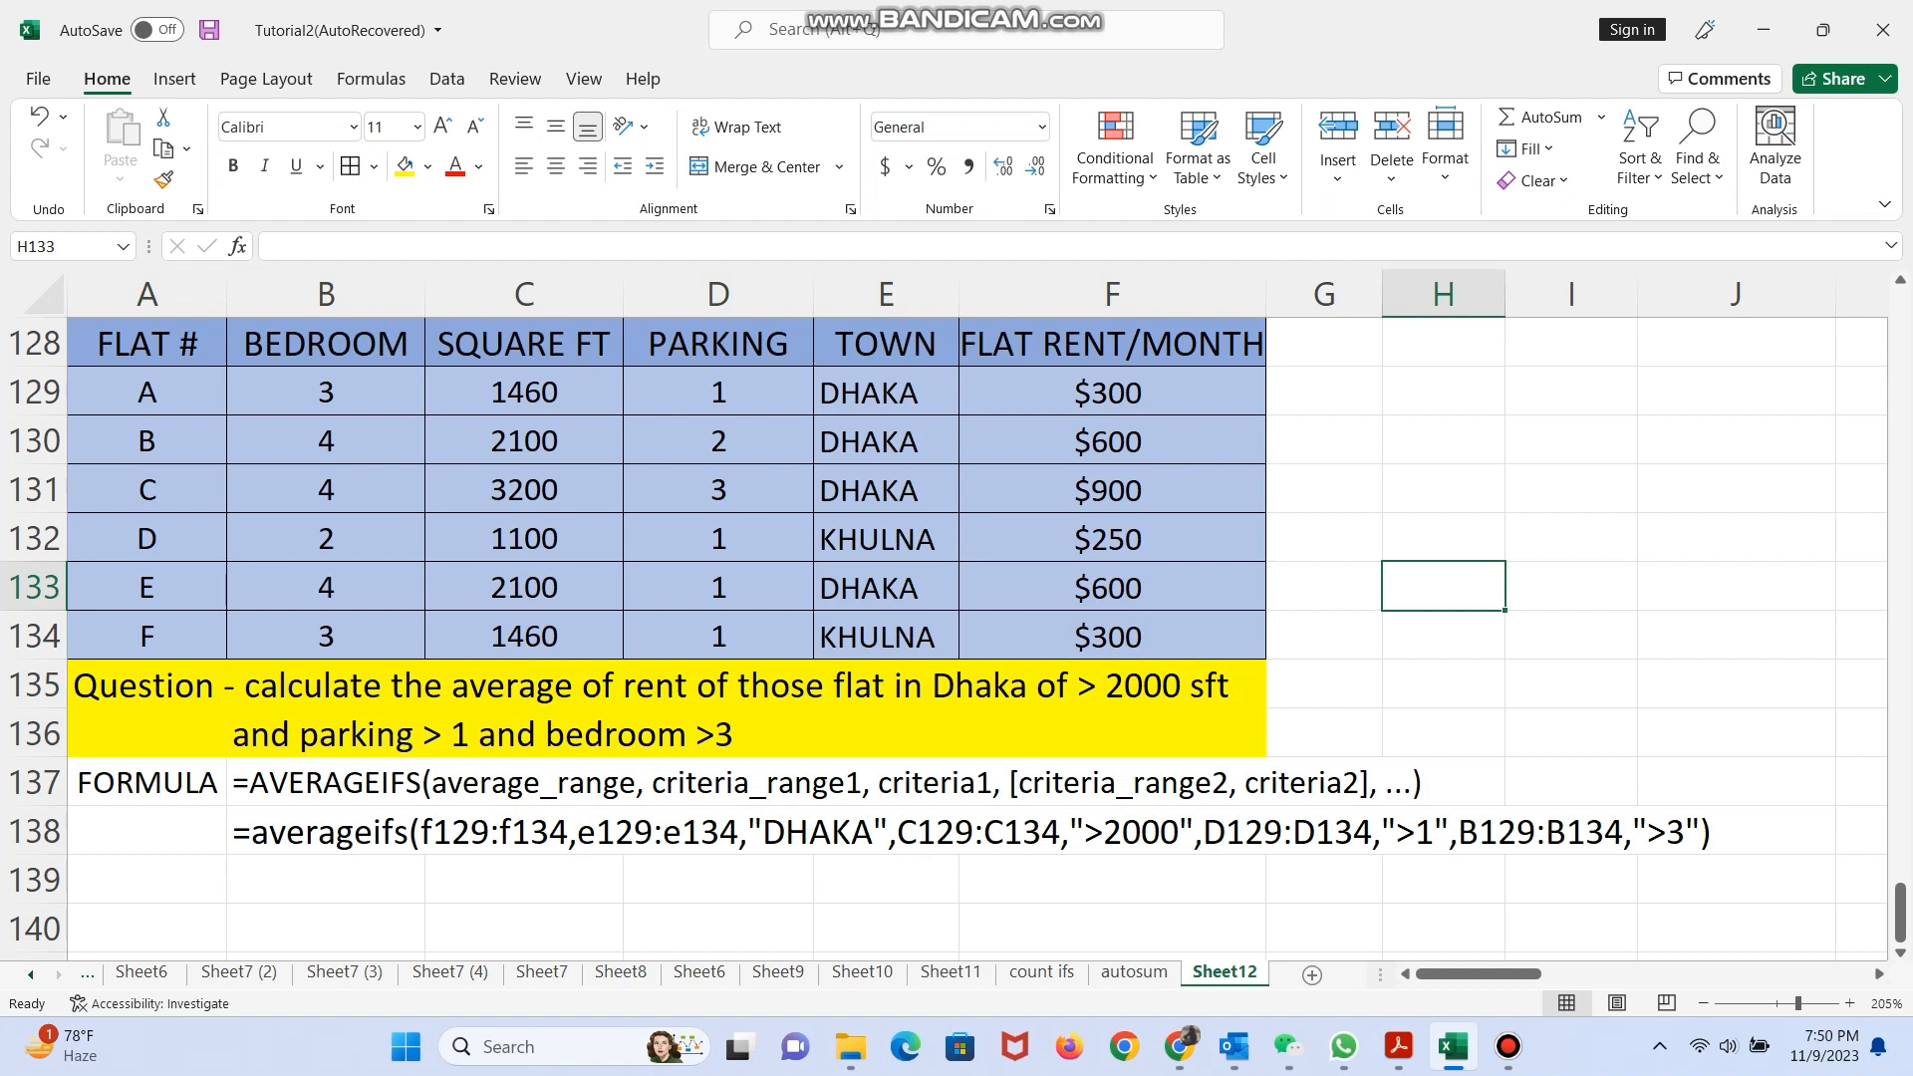
# Apply the same yellow fill to the formula syntax row, A137:H137.
pyautogui.click(146, 783)
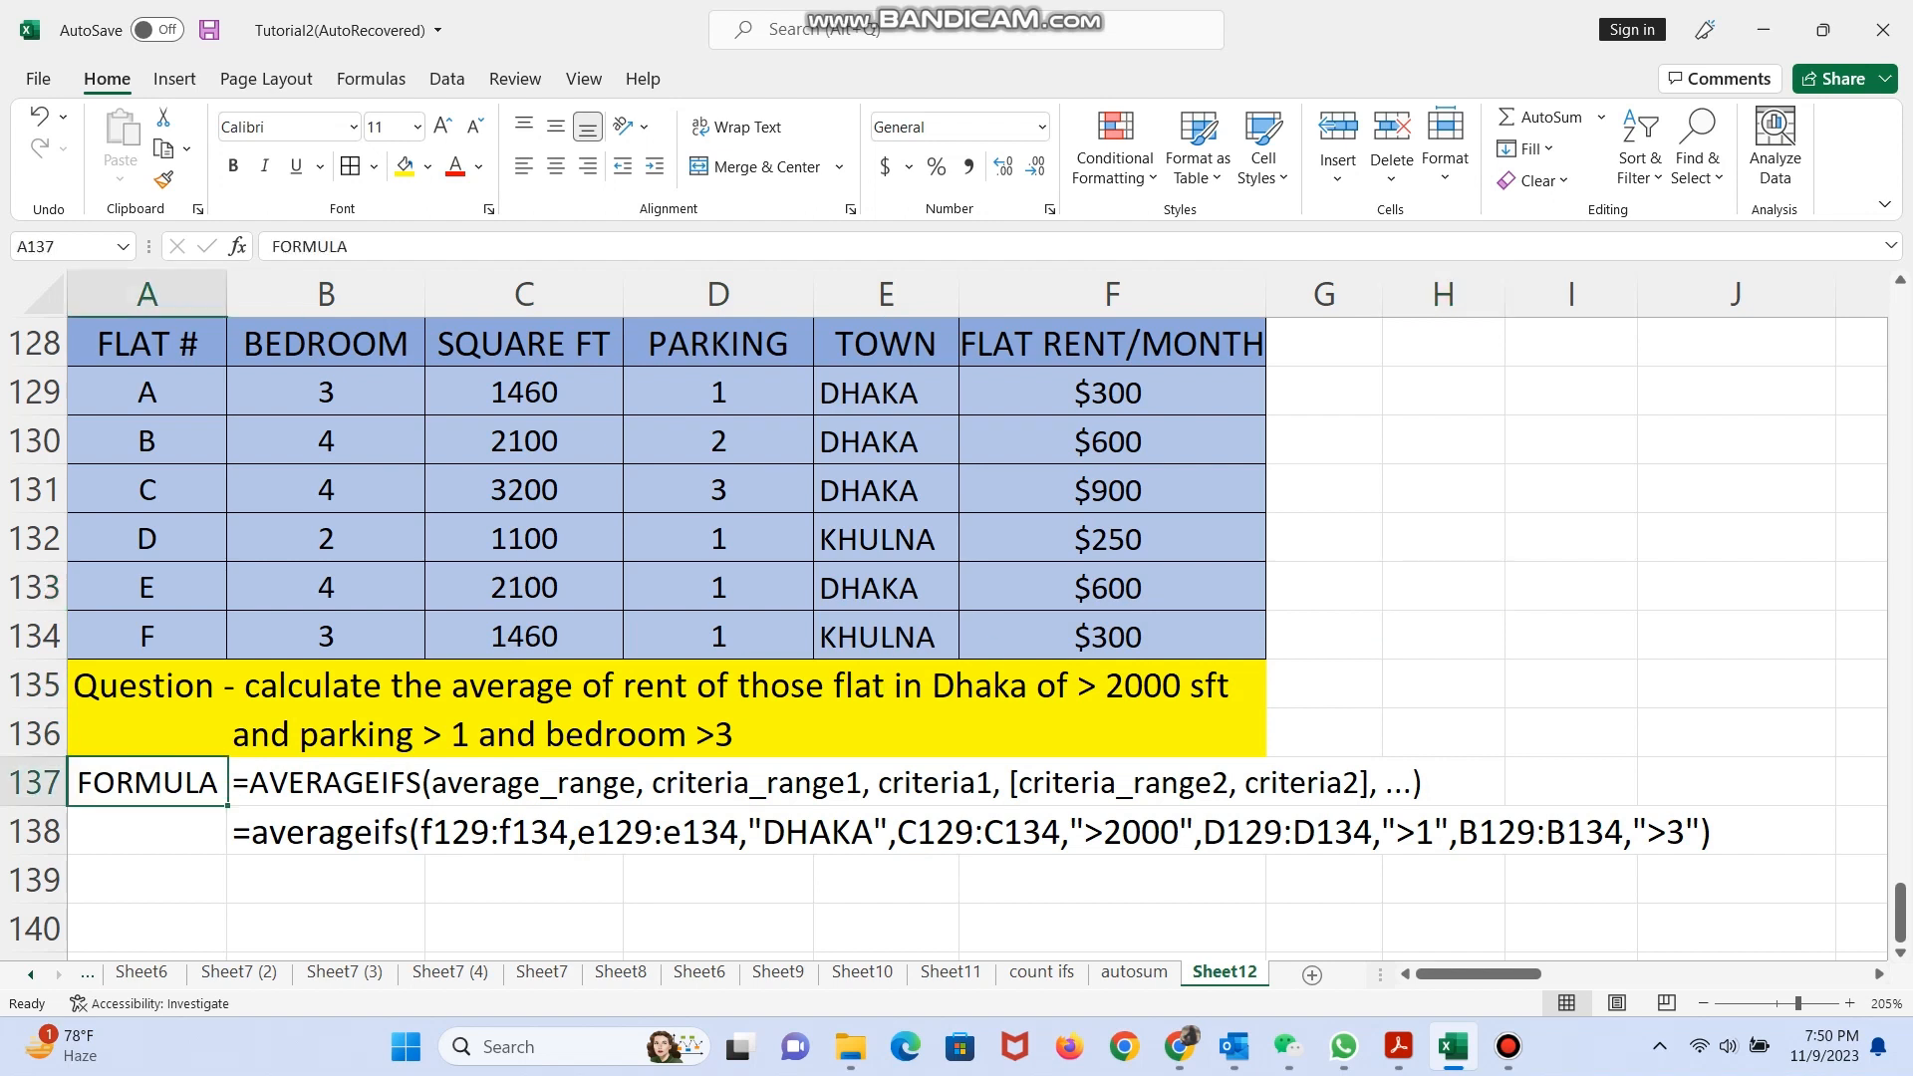
pyautogui.hotkey('shift', 'Right')
pyautogui.hotkey('shift', 'Right')
pyautogui.hotkey('shift', 'Right')
pyautogui.hotkey('shift', 'Right')
pyautogui.hotkey('shift', 'Right')
pyautogui.hotkey('shift', 'Right')
pyautogui.hotkey('shift', 'Right')
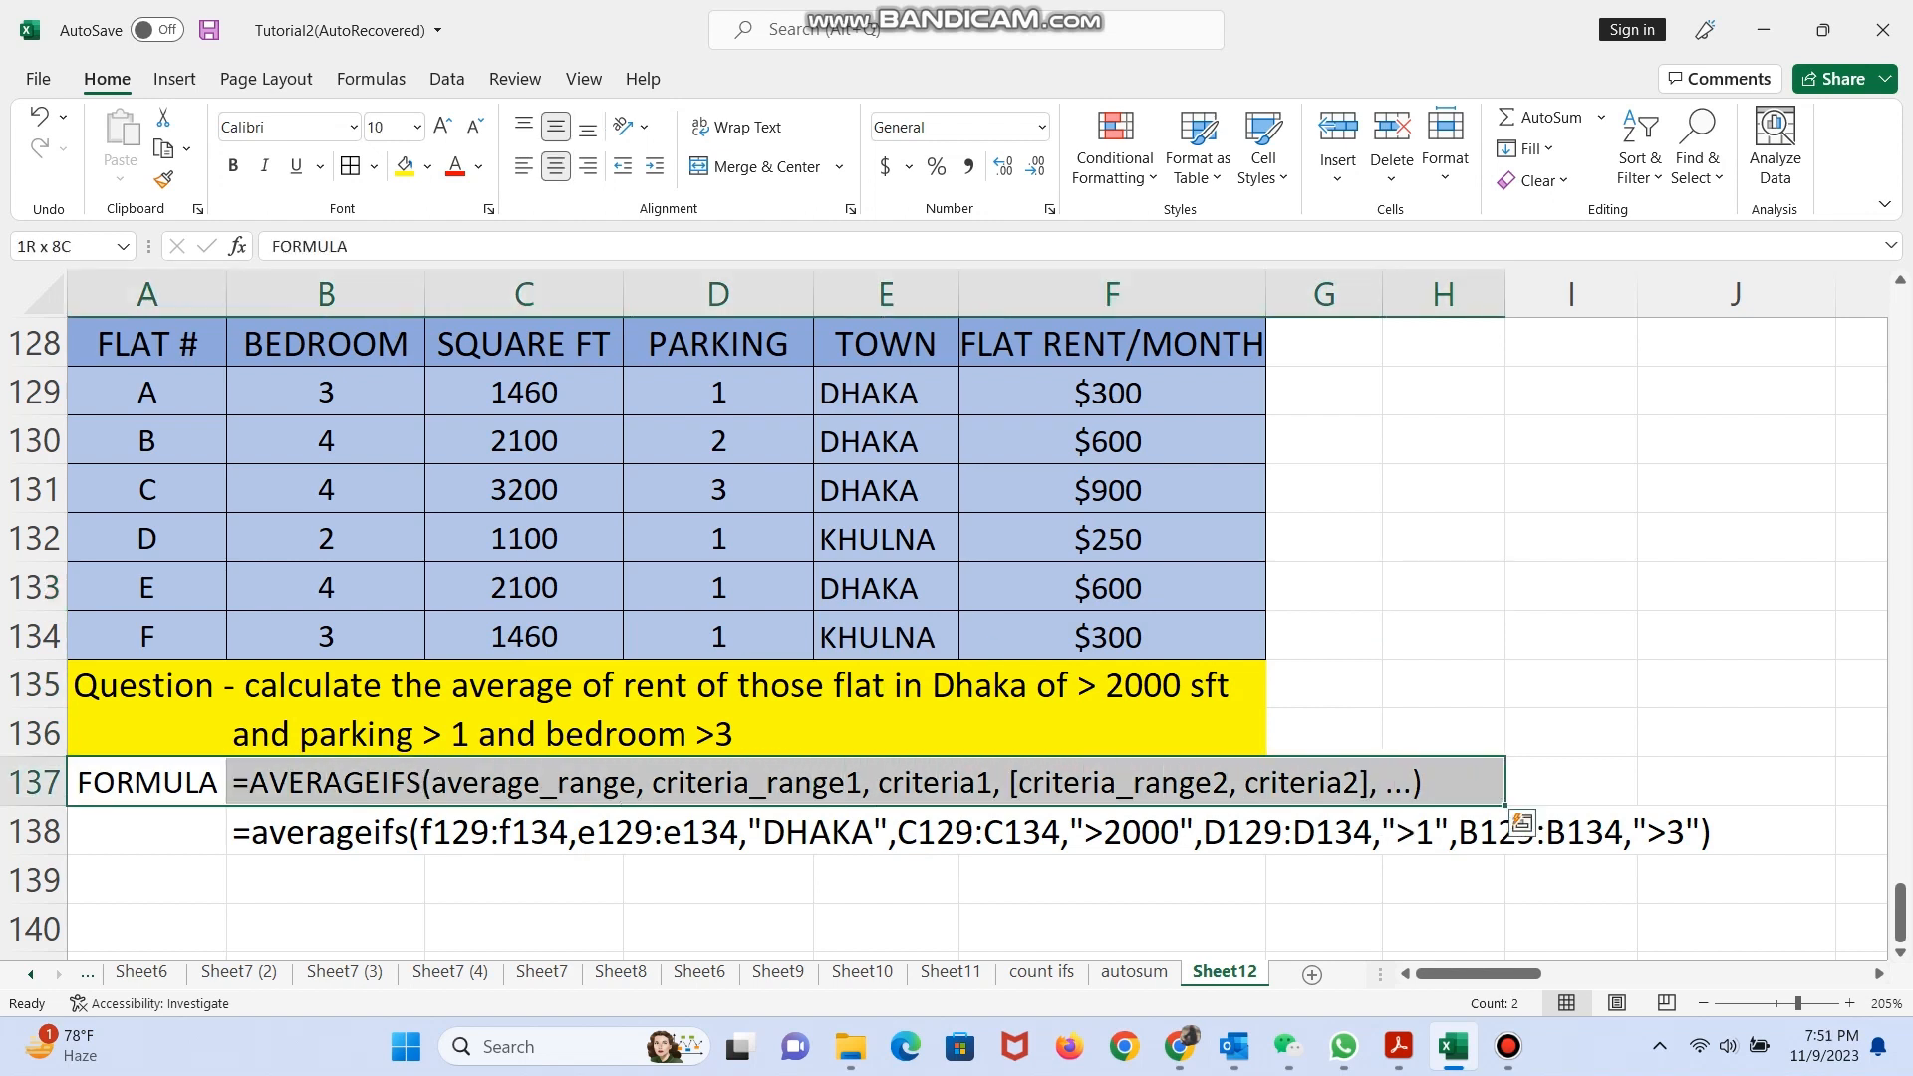
pyautogui.click(404, 166)
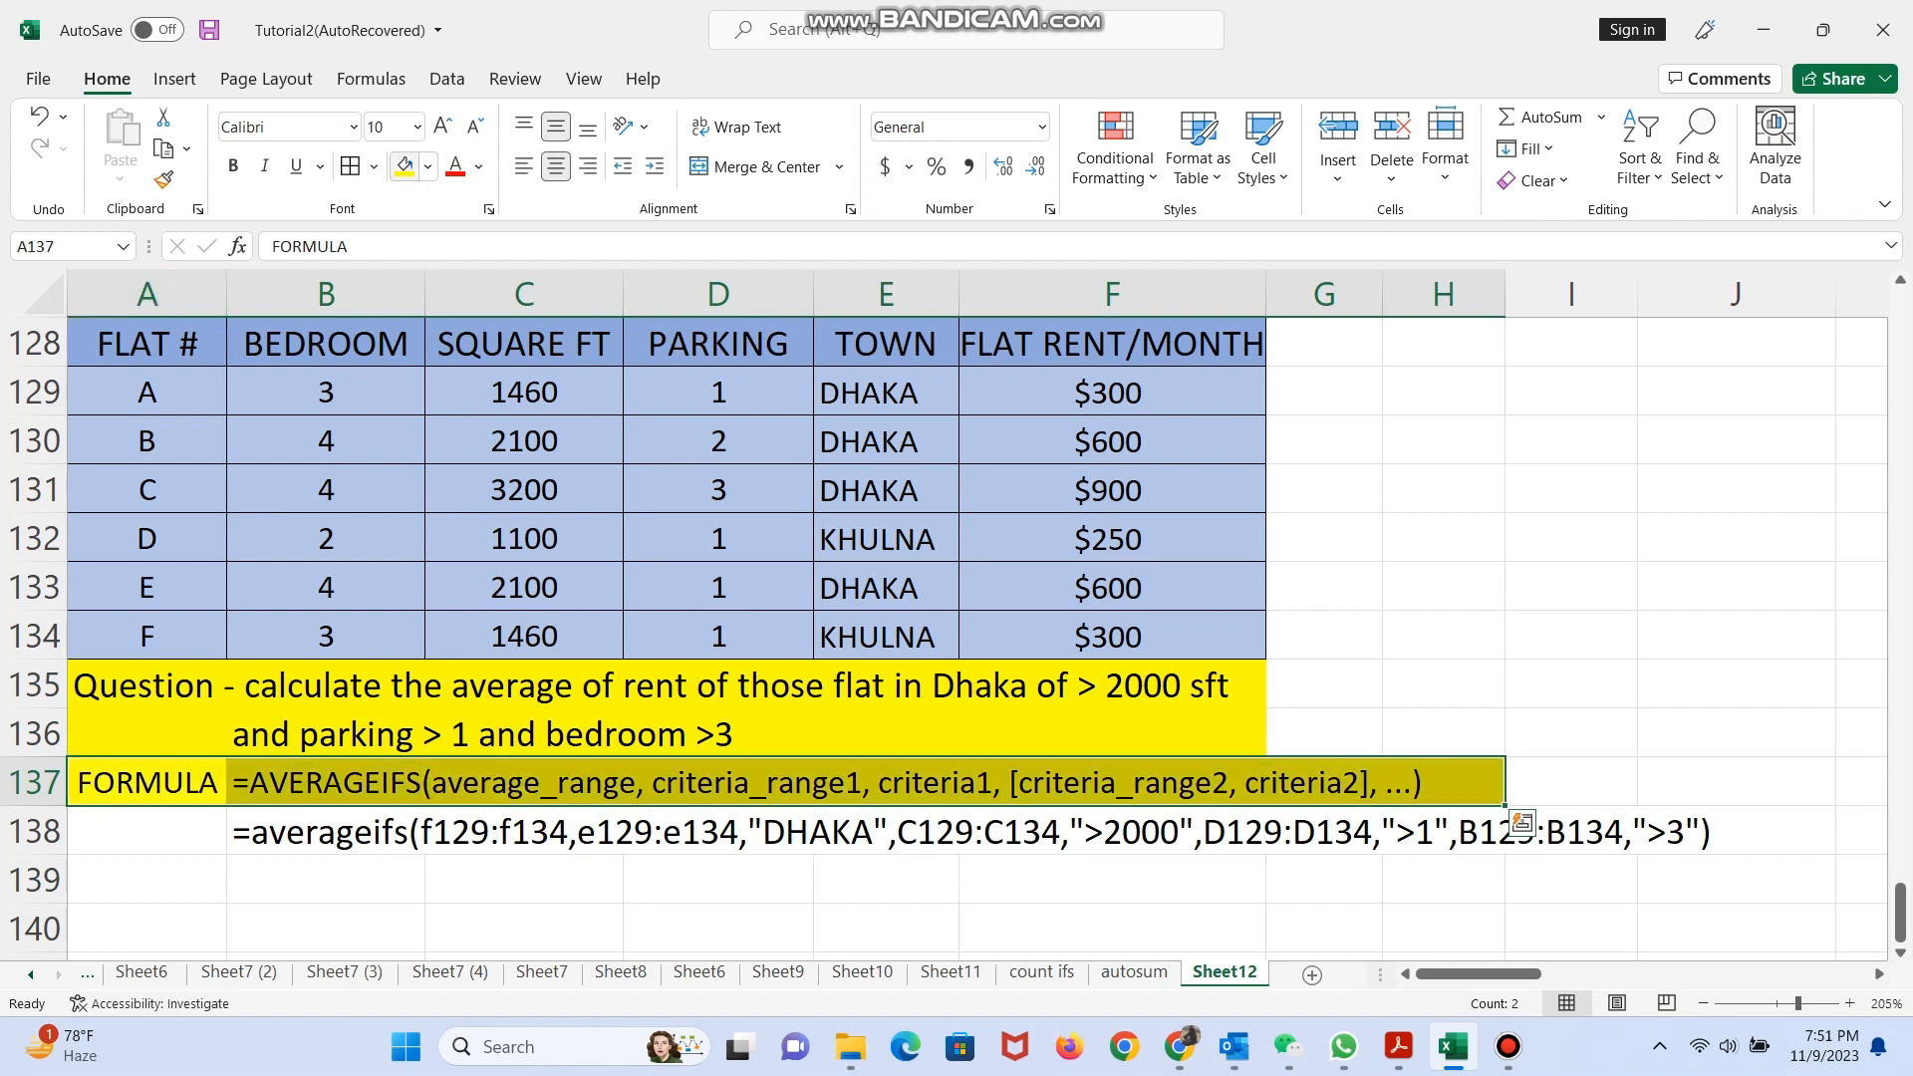
pyautogui.click(1443, 489)
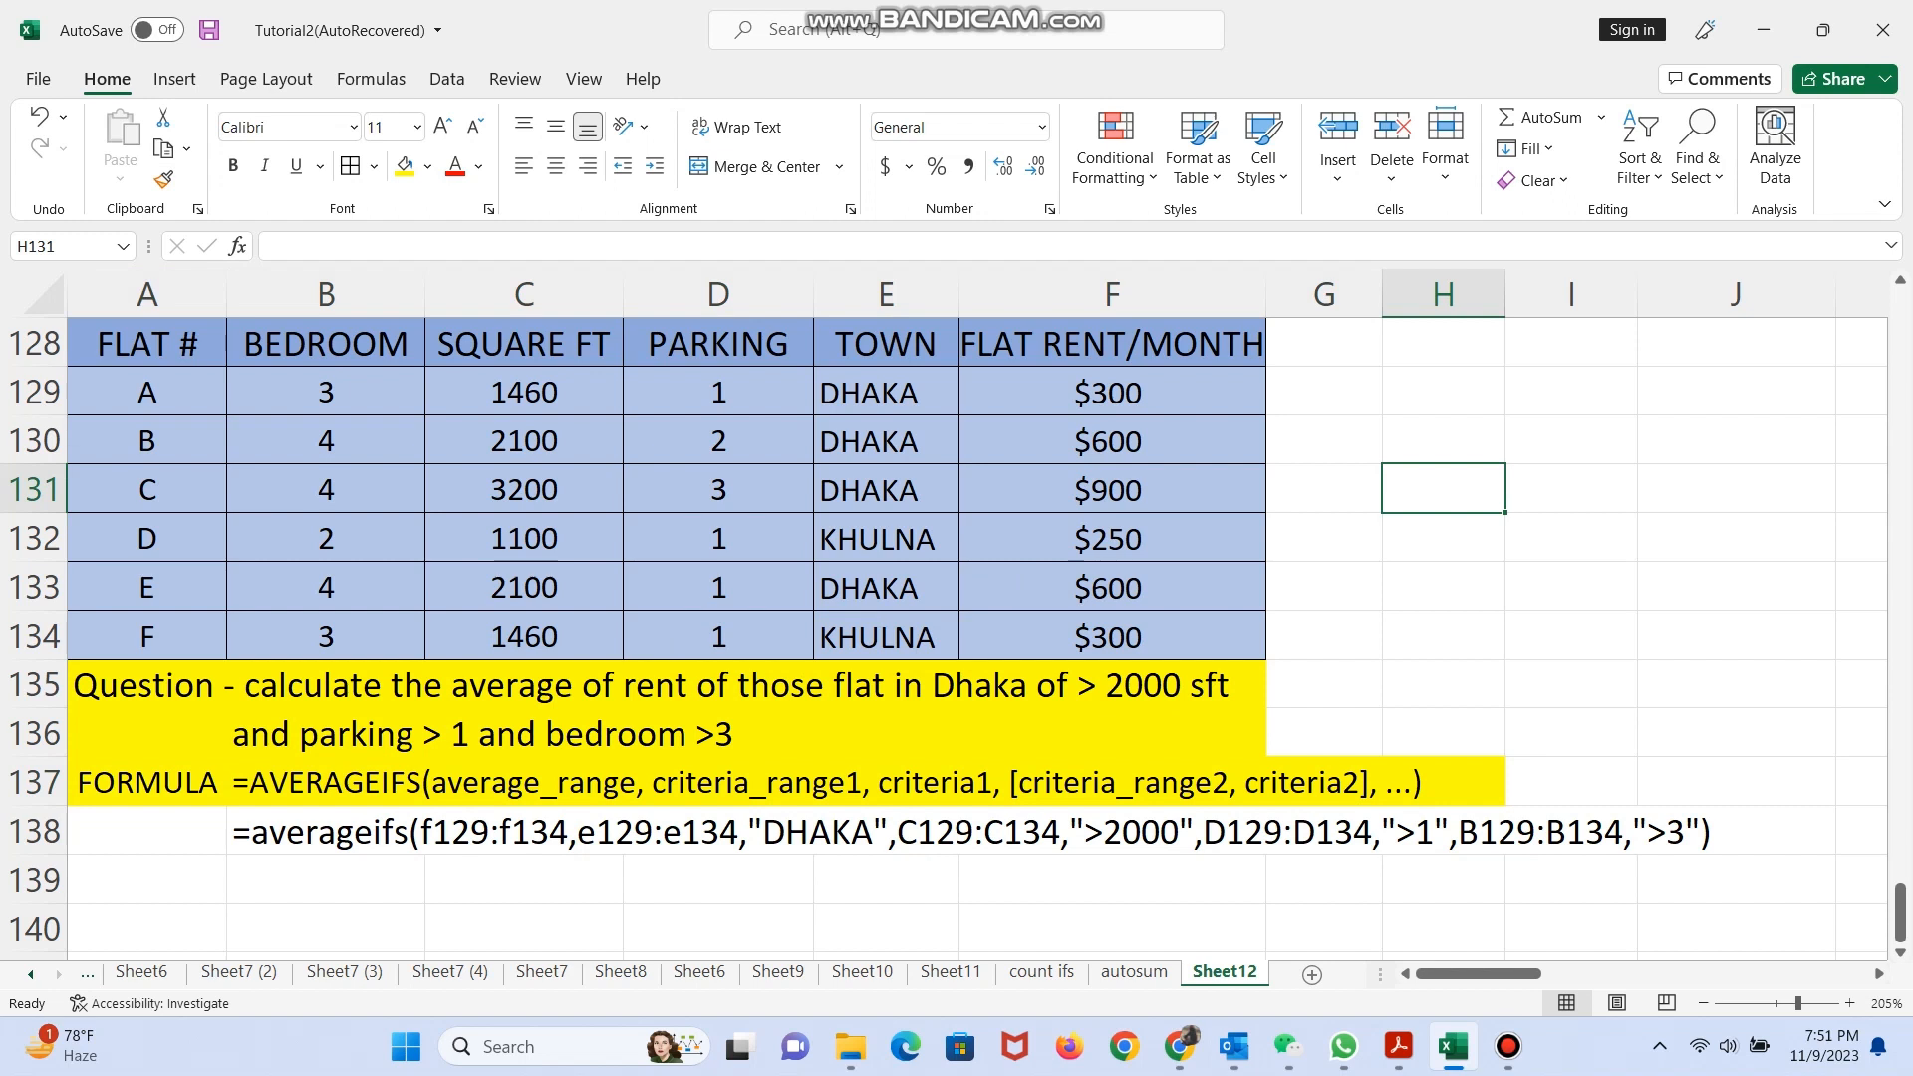
# Begin an AVERAGEIFS formula in B139 with the flat rents F129:F134 as the average range.
pyautogui.click(326, 879)
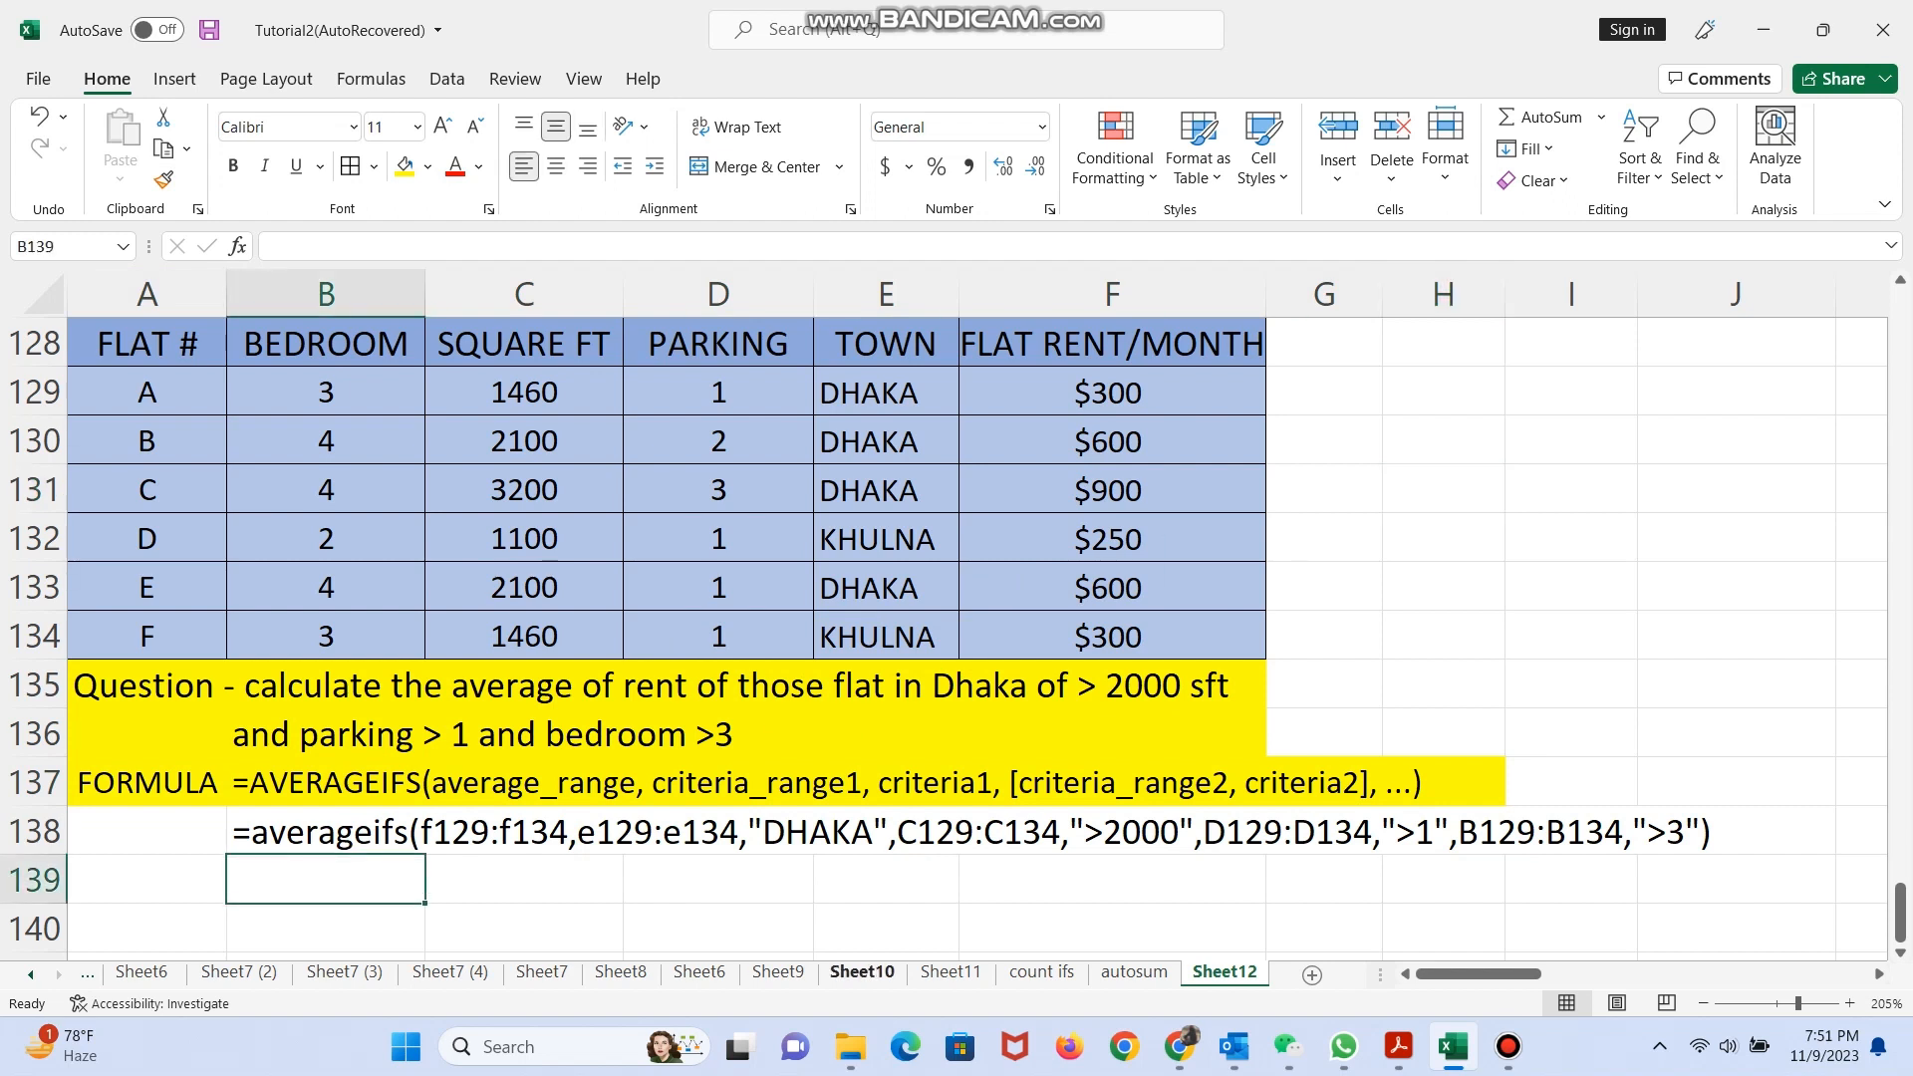
pyautogui.write('=A')
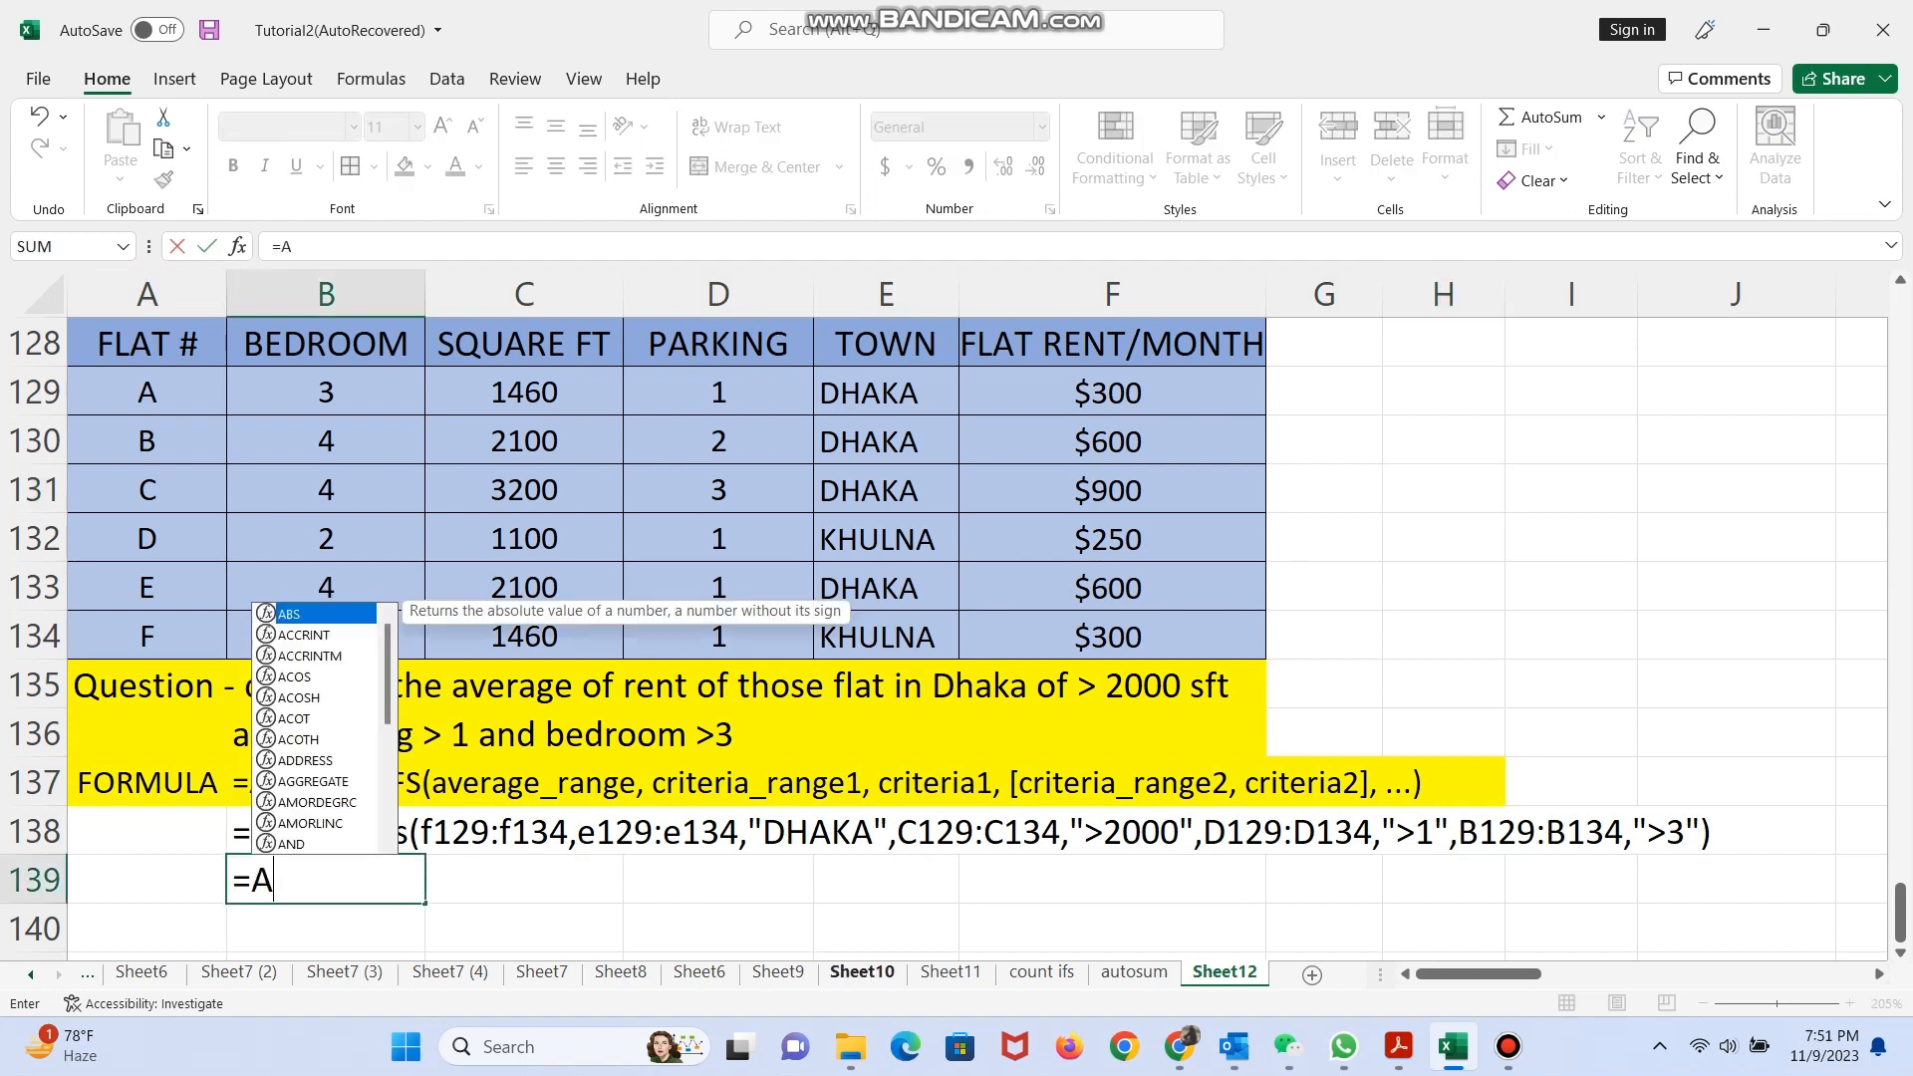
pyautogui.write('VERAGEIFS')
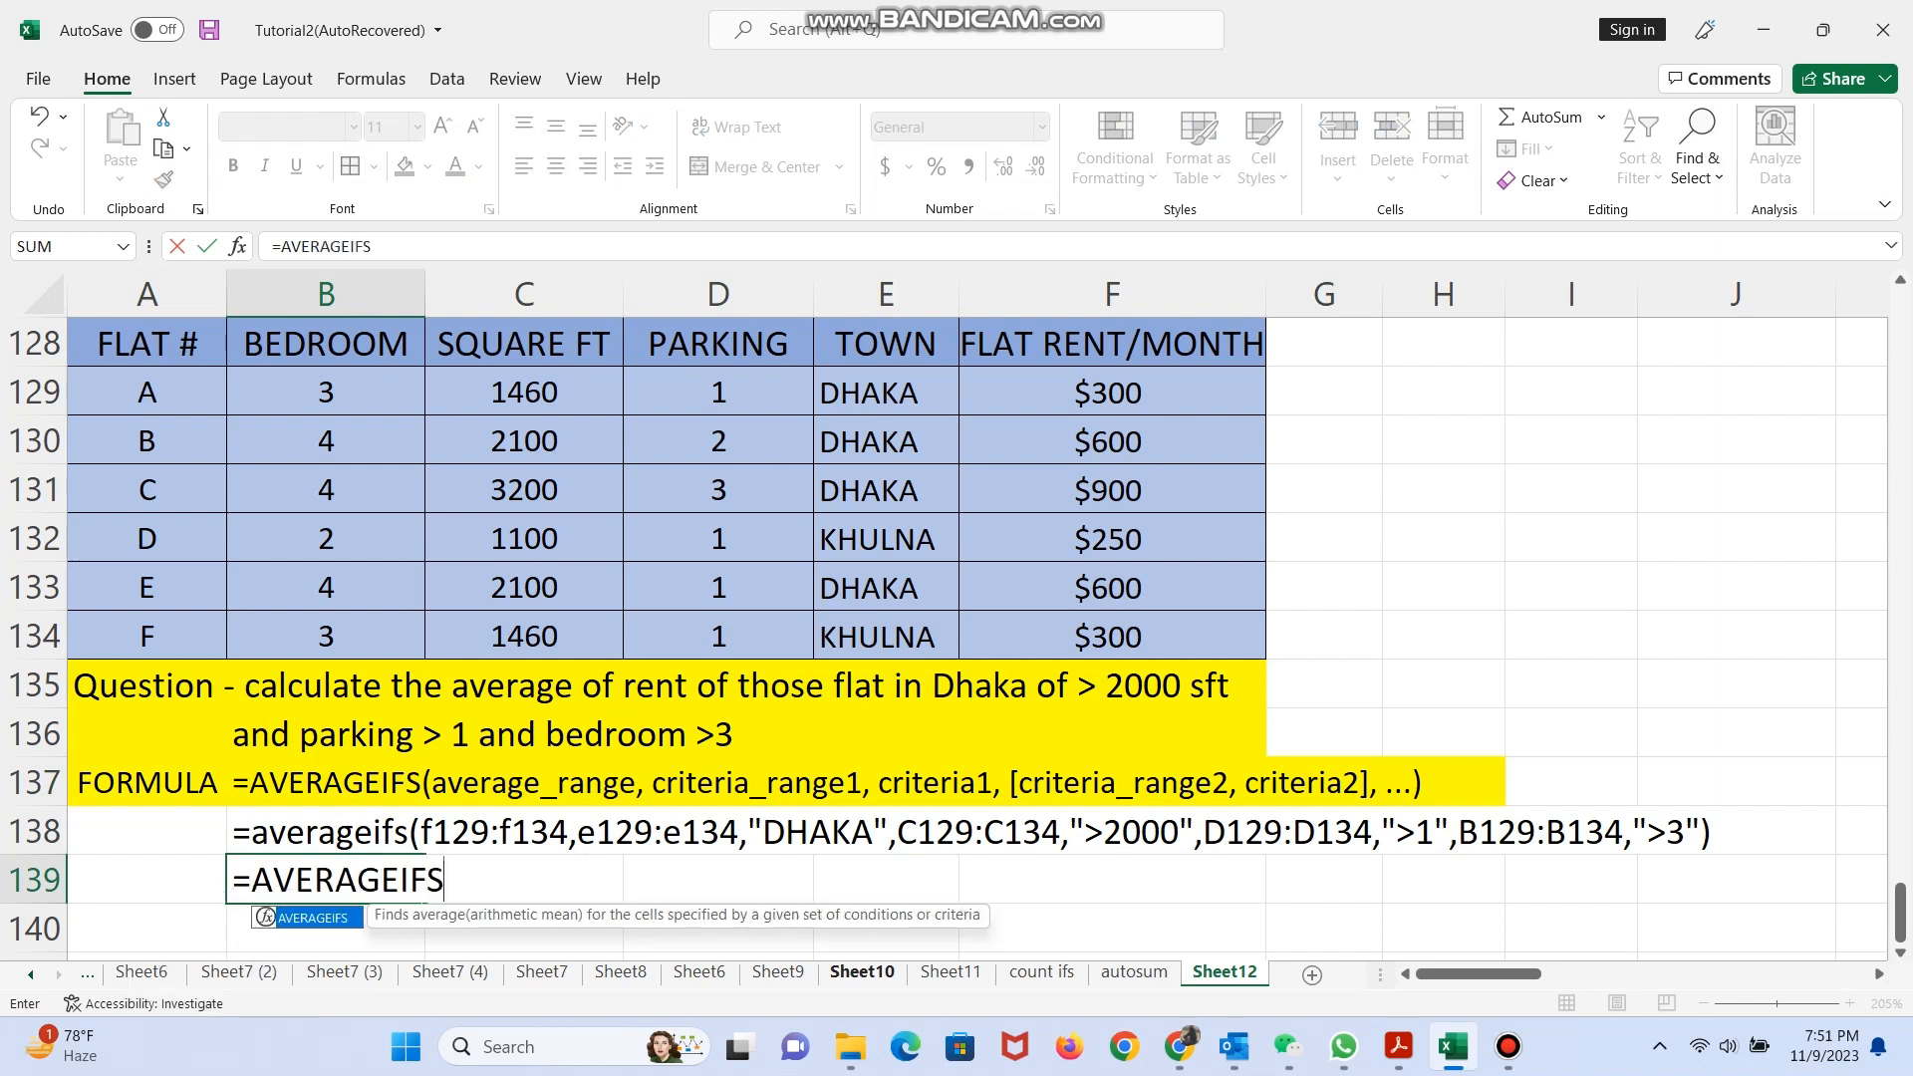
pyautogui.write('(')
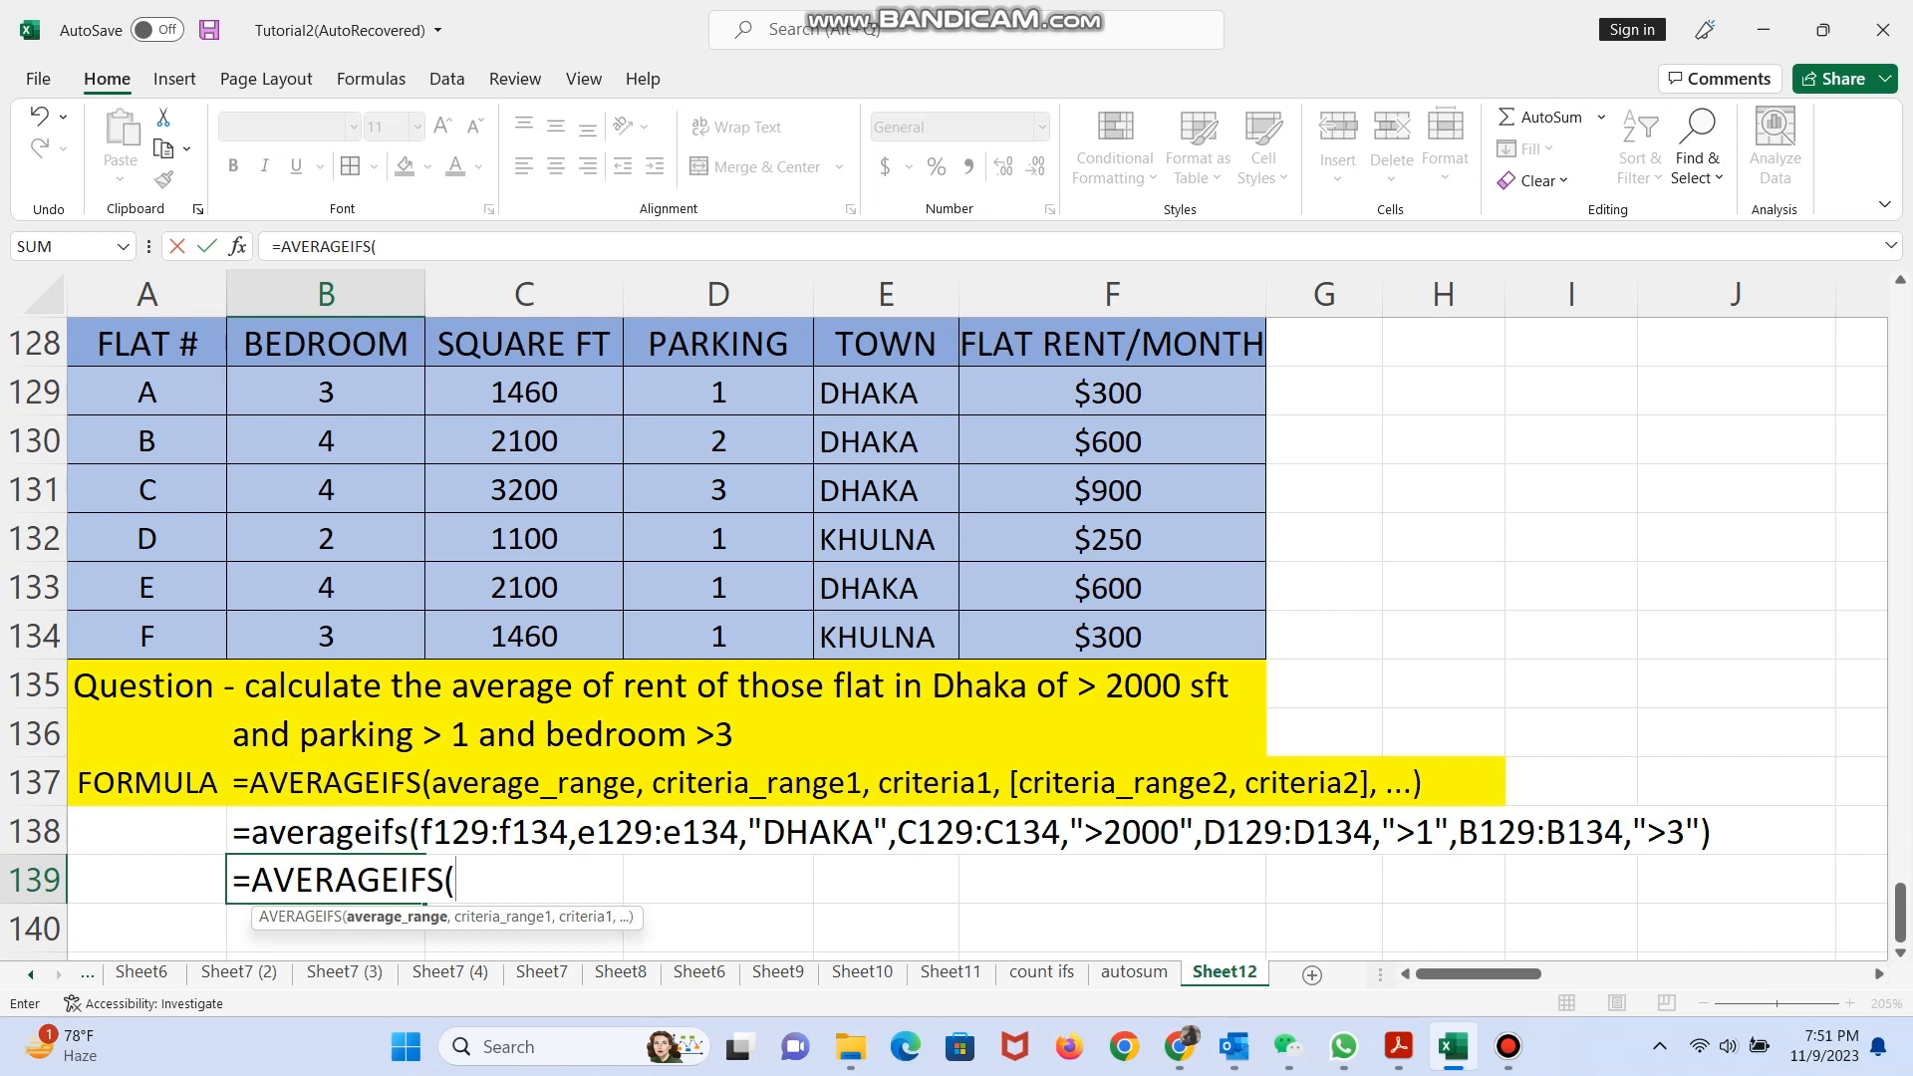
pyautogui.click(1112, 391)
pyautogui.press('F8')
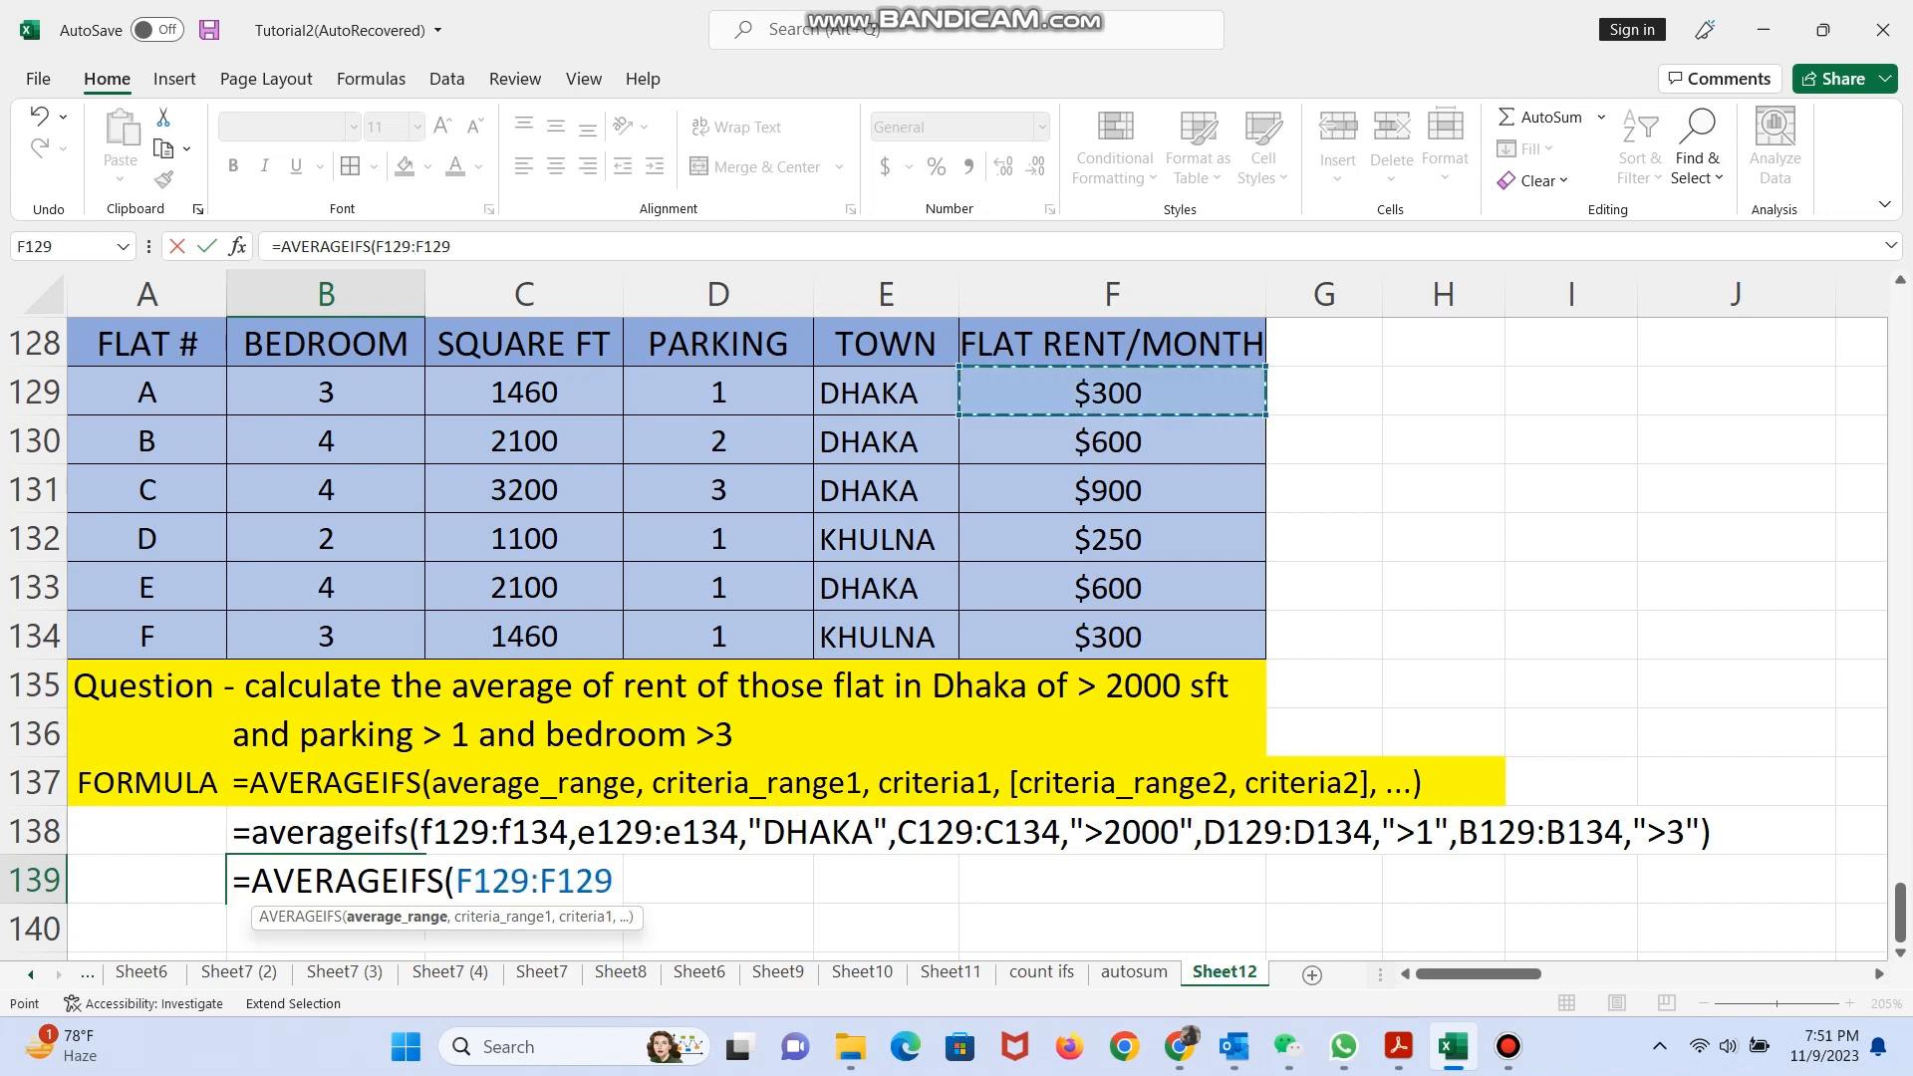
pyautogui.hotkey('ctrl', 'shift', 'Down')
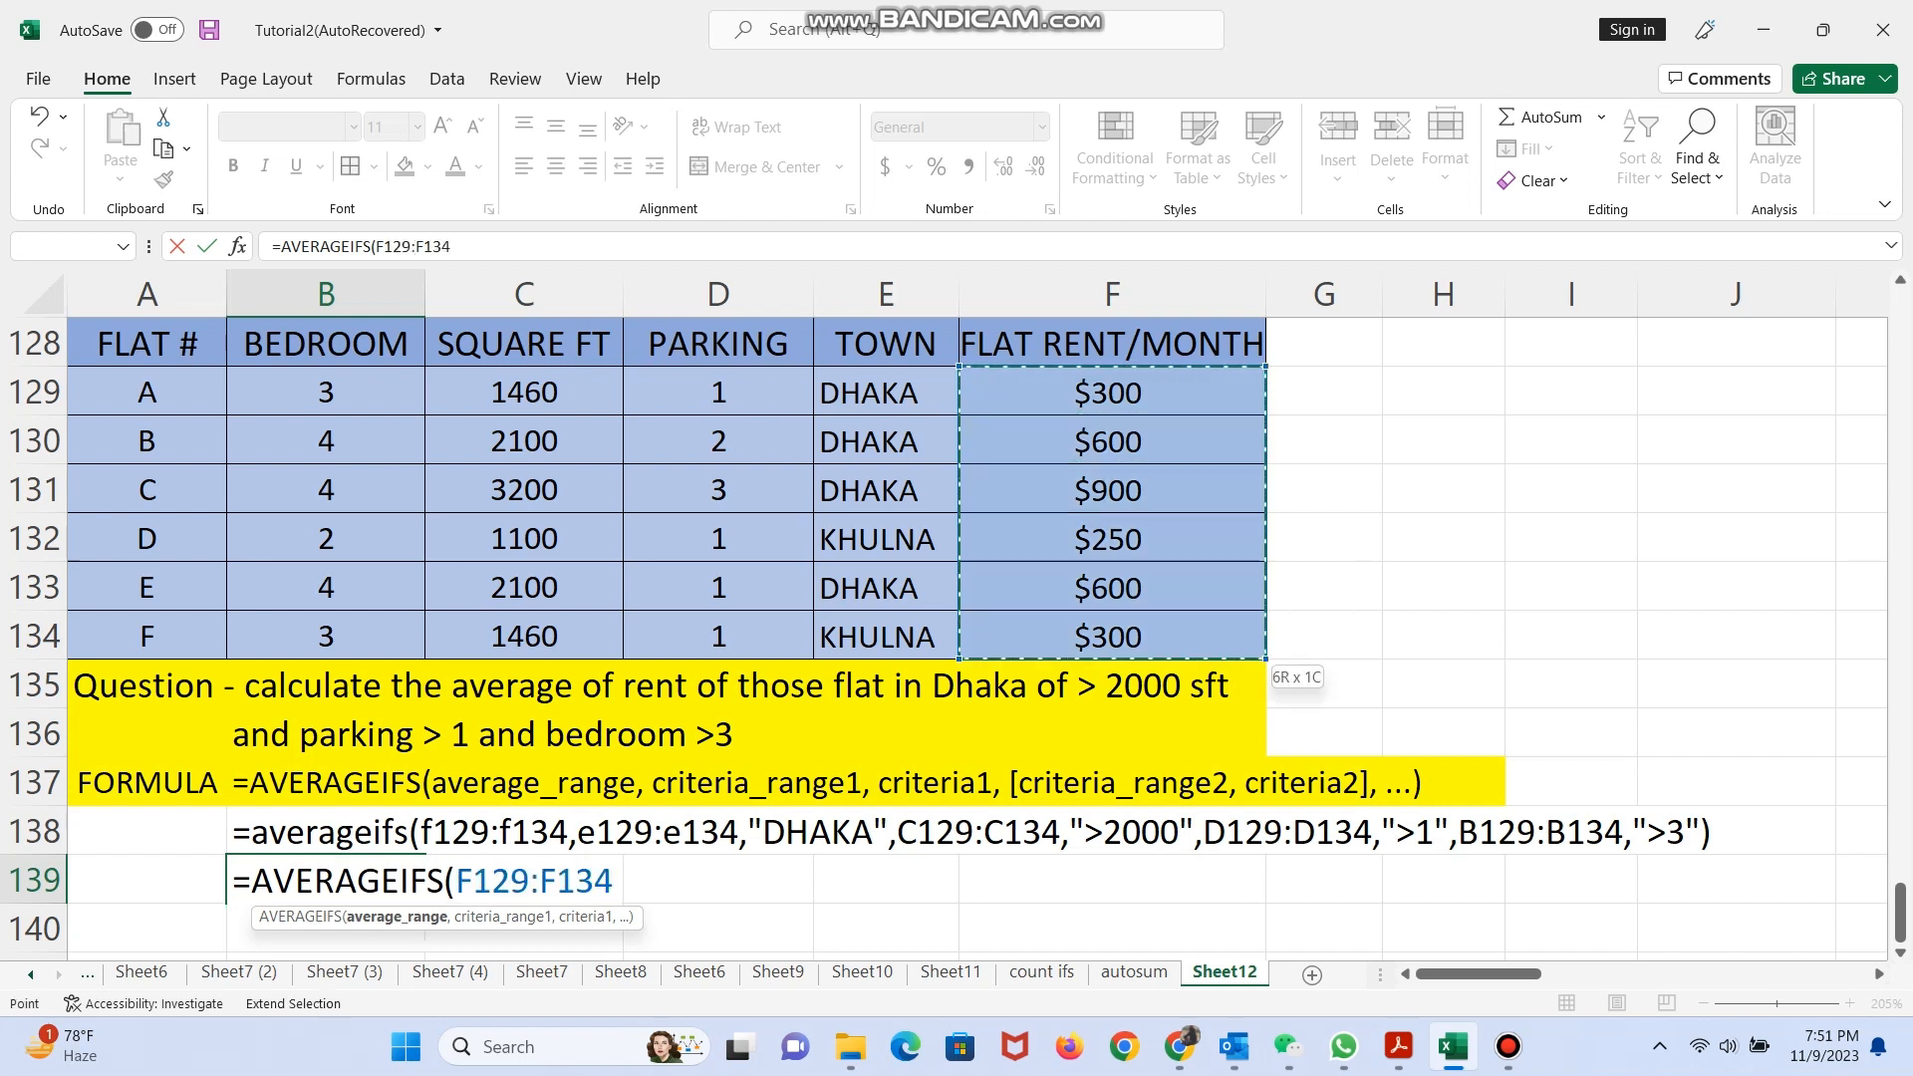
pyautogui.write(',')
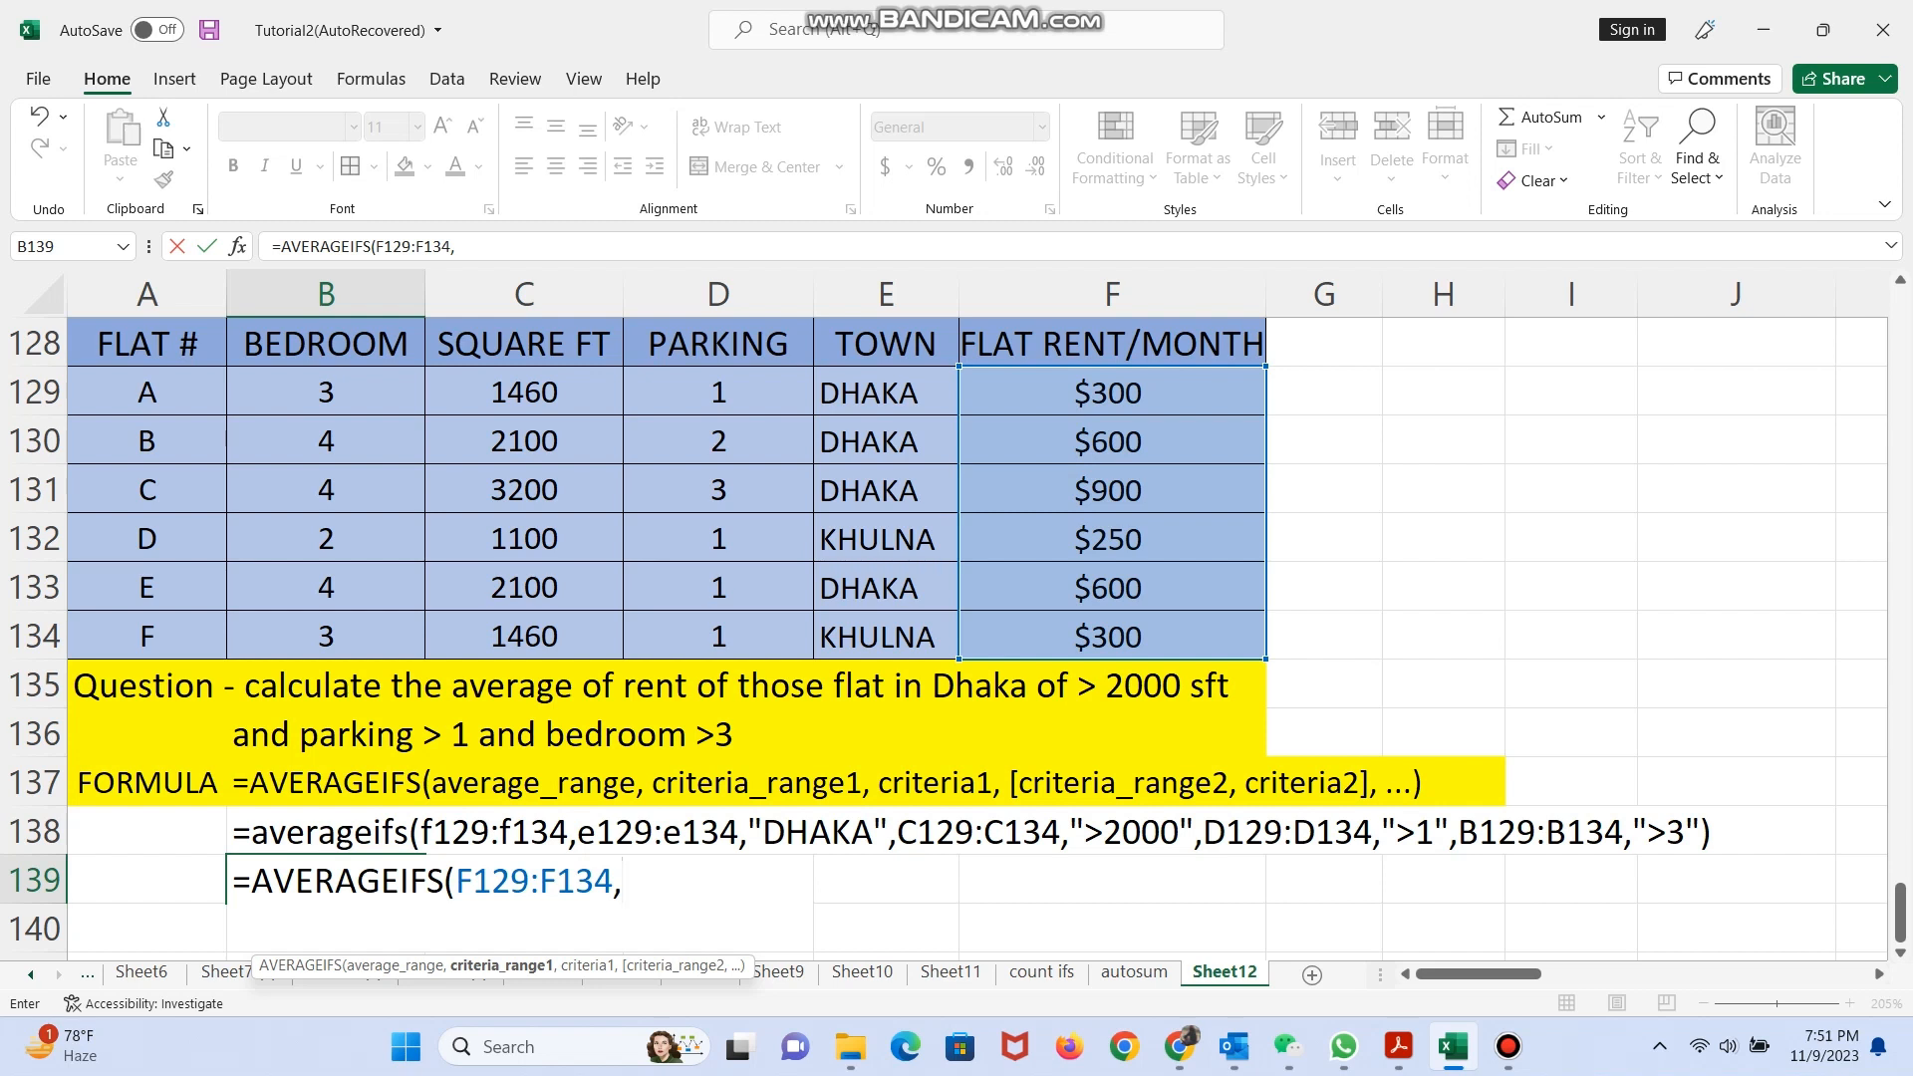
# Add the square-footage range C129:C134 with the criterion ">2000" as the formula's first condition.
pyautogui.click(524, 391)
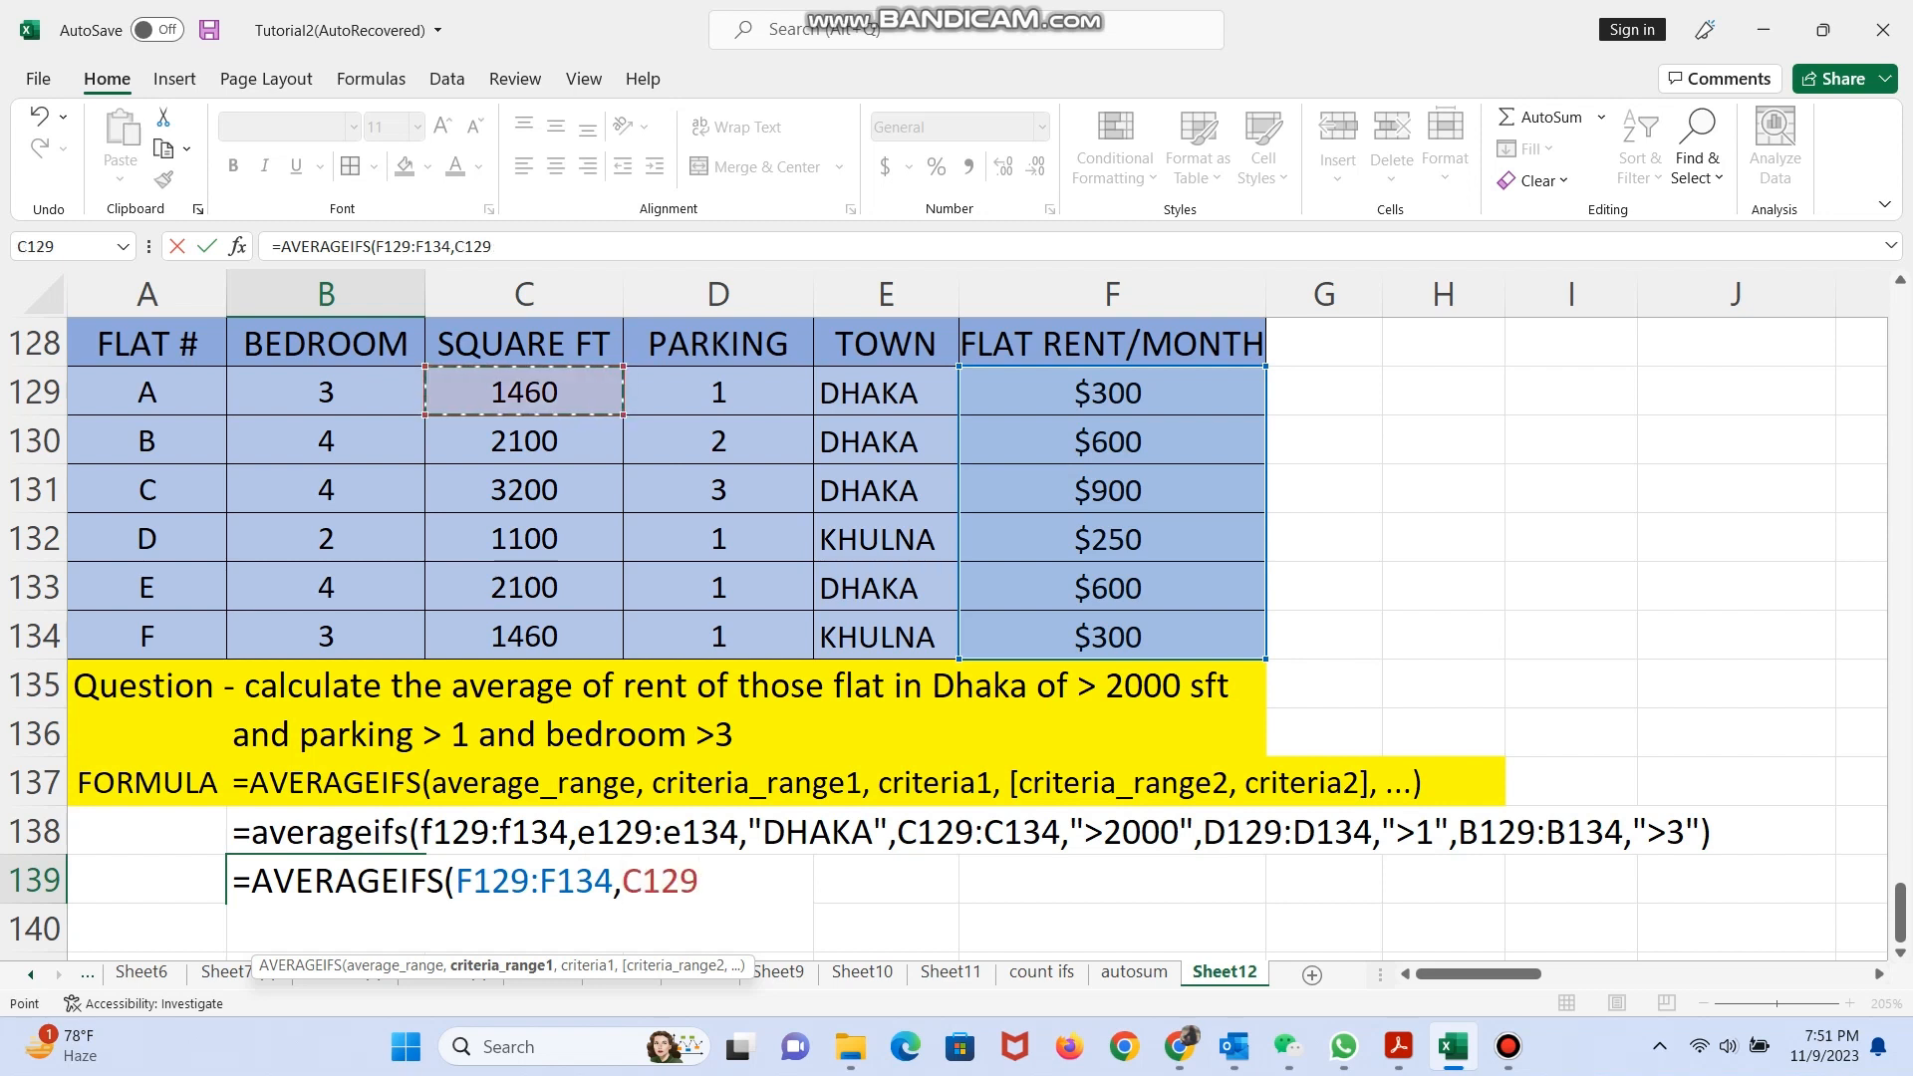
pyautogui.write(':')
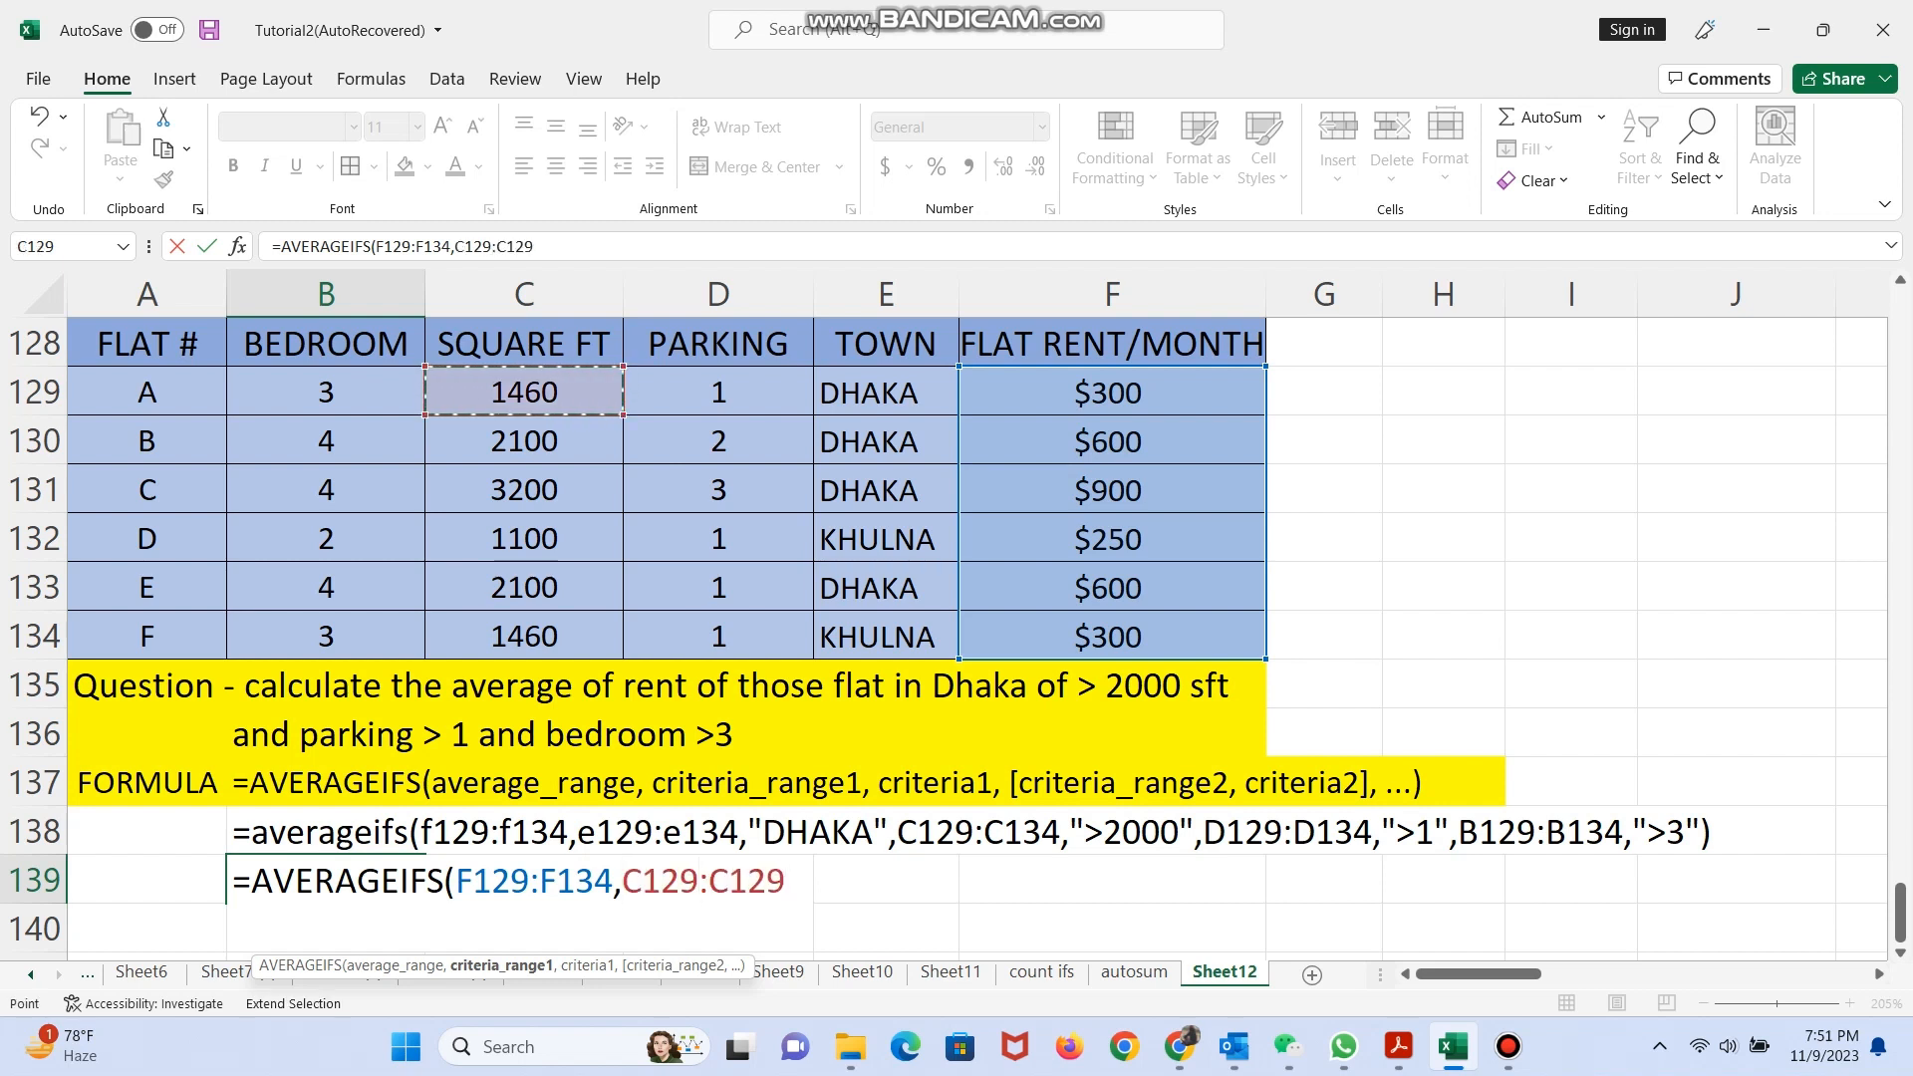
pyautogui.click(524, 637)
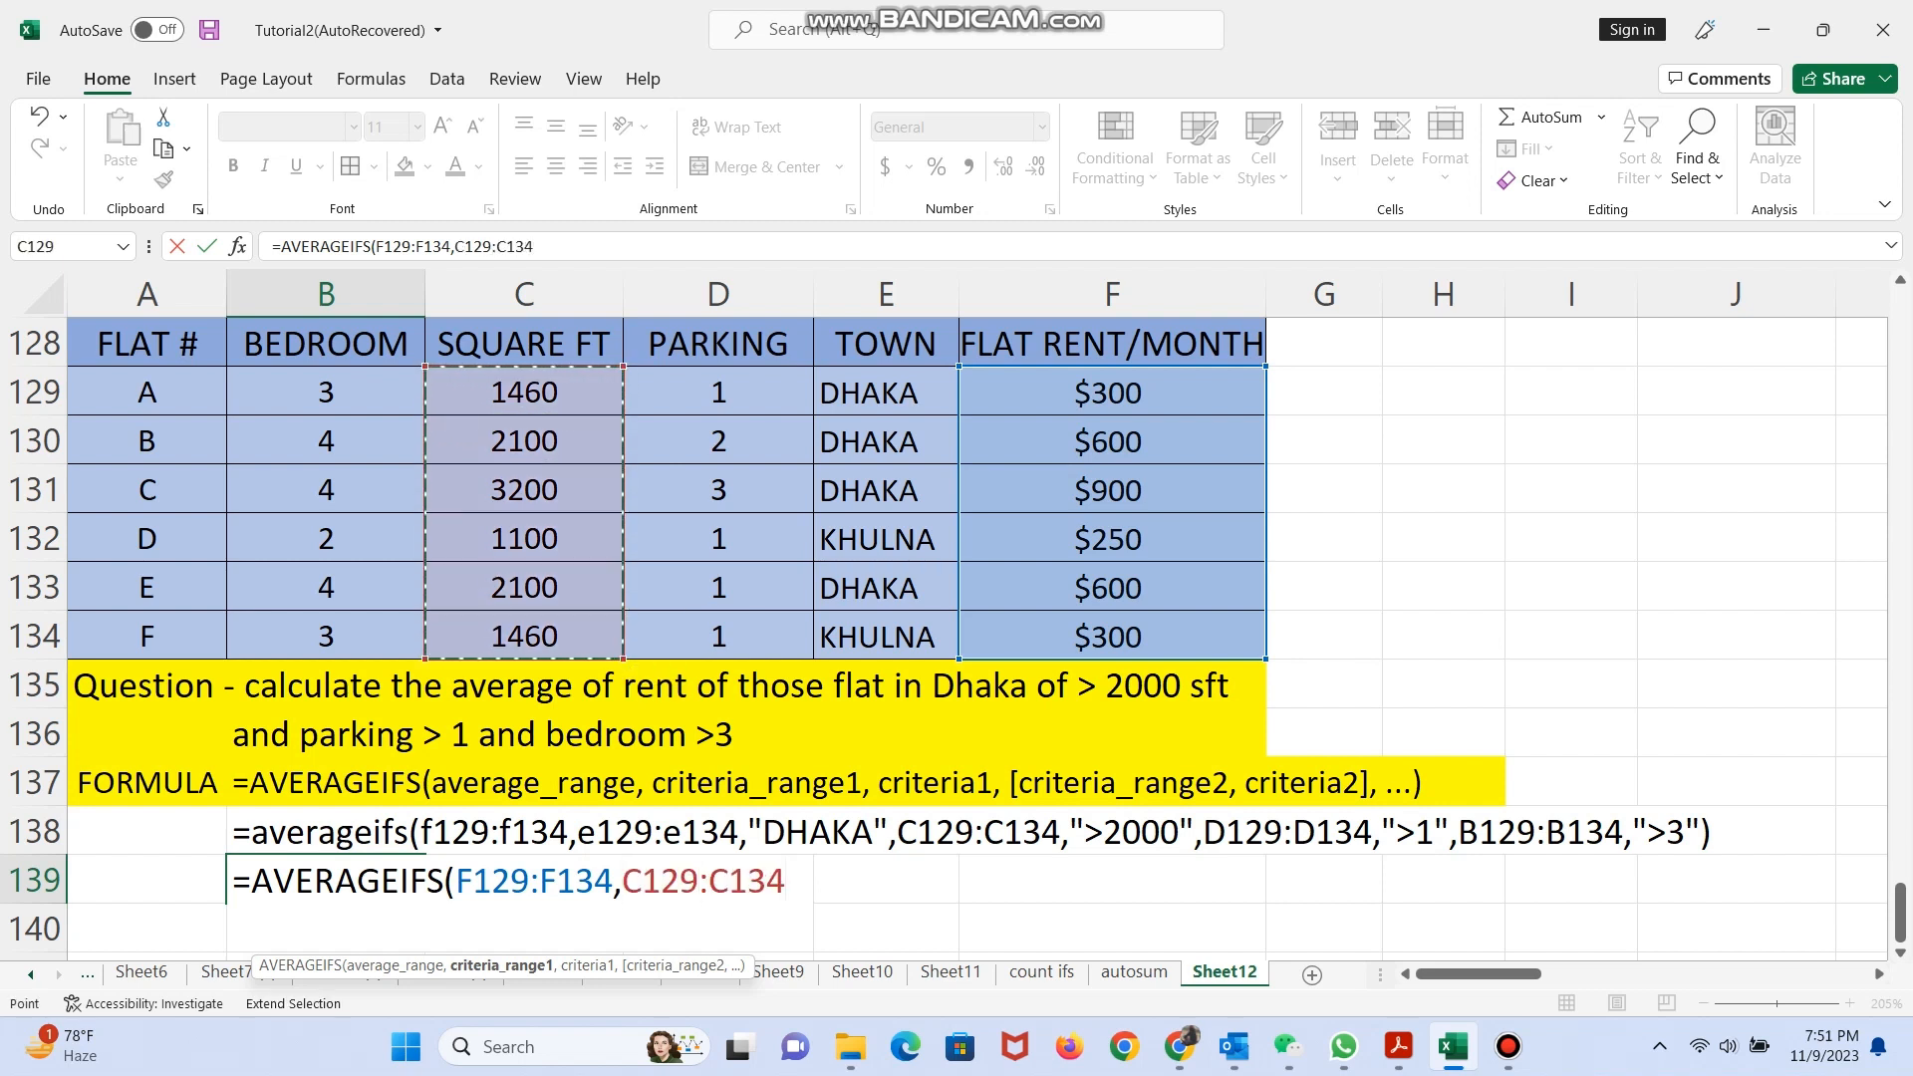
pyautogui.write(',"')
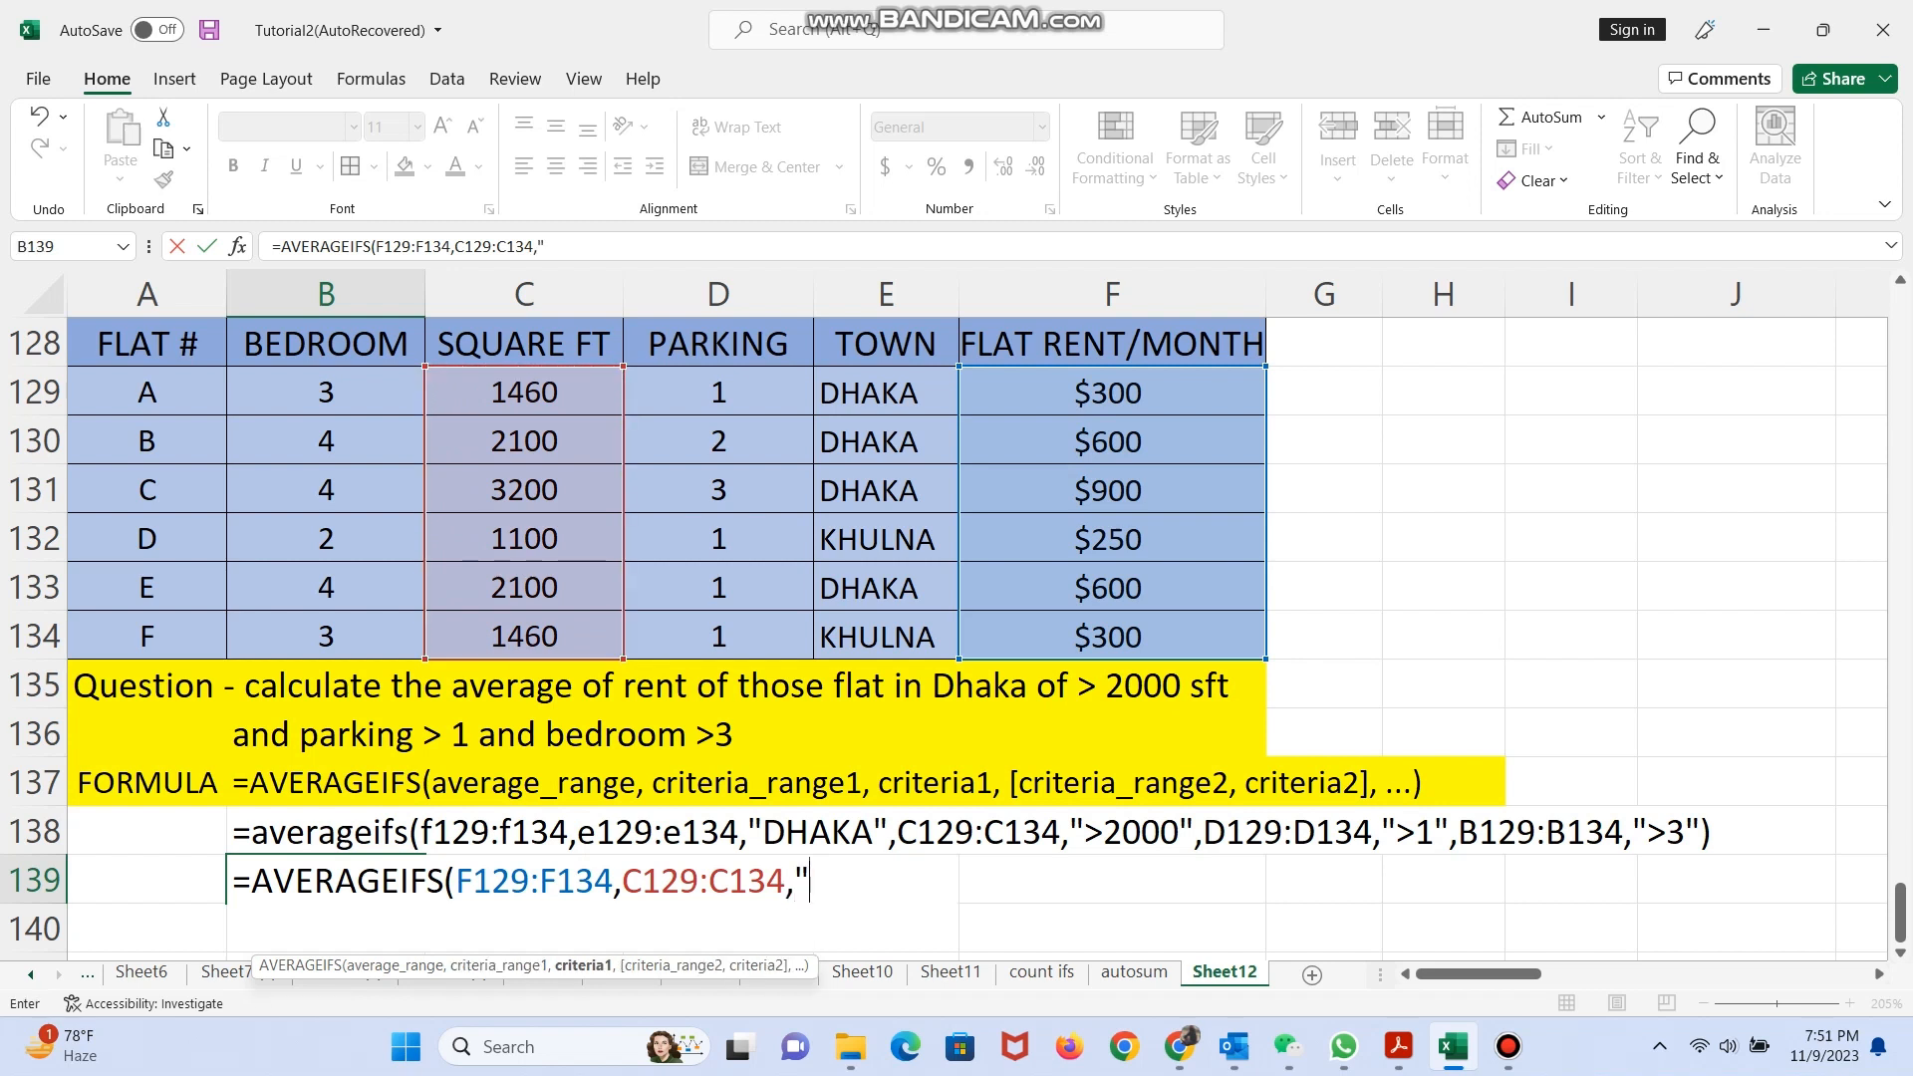
pyautogui.write('>2000')
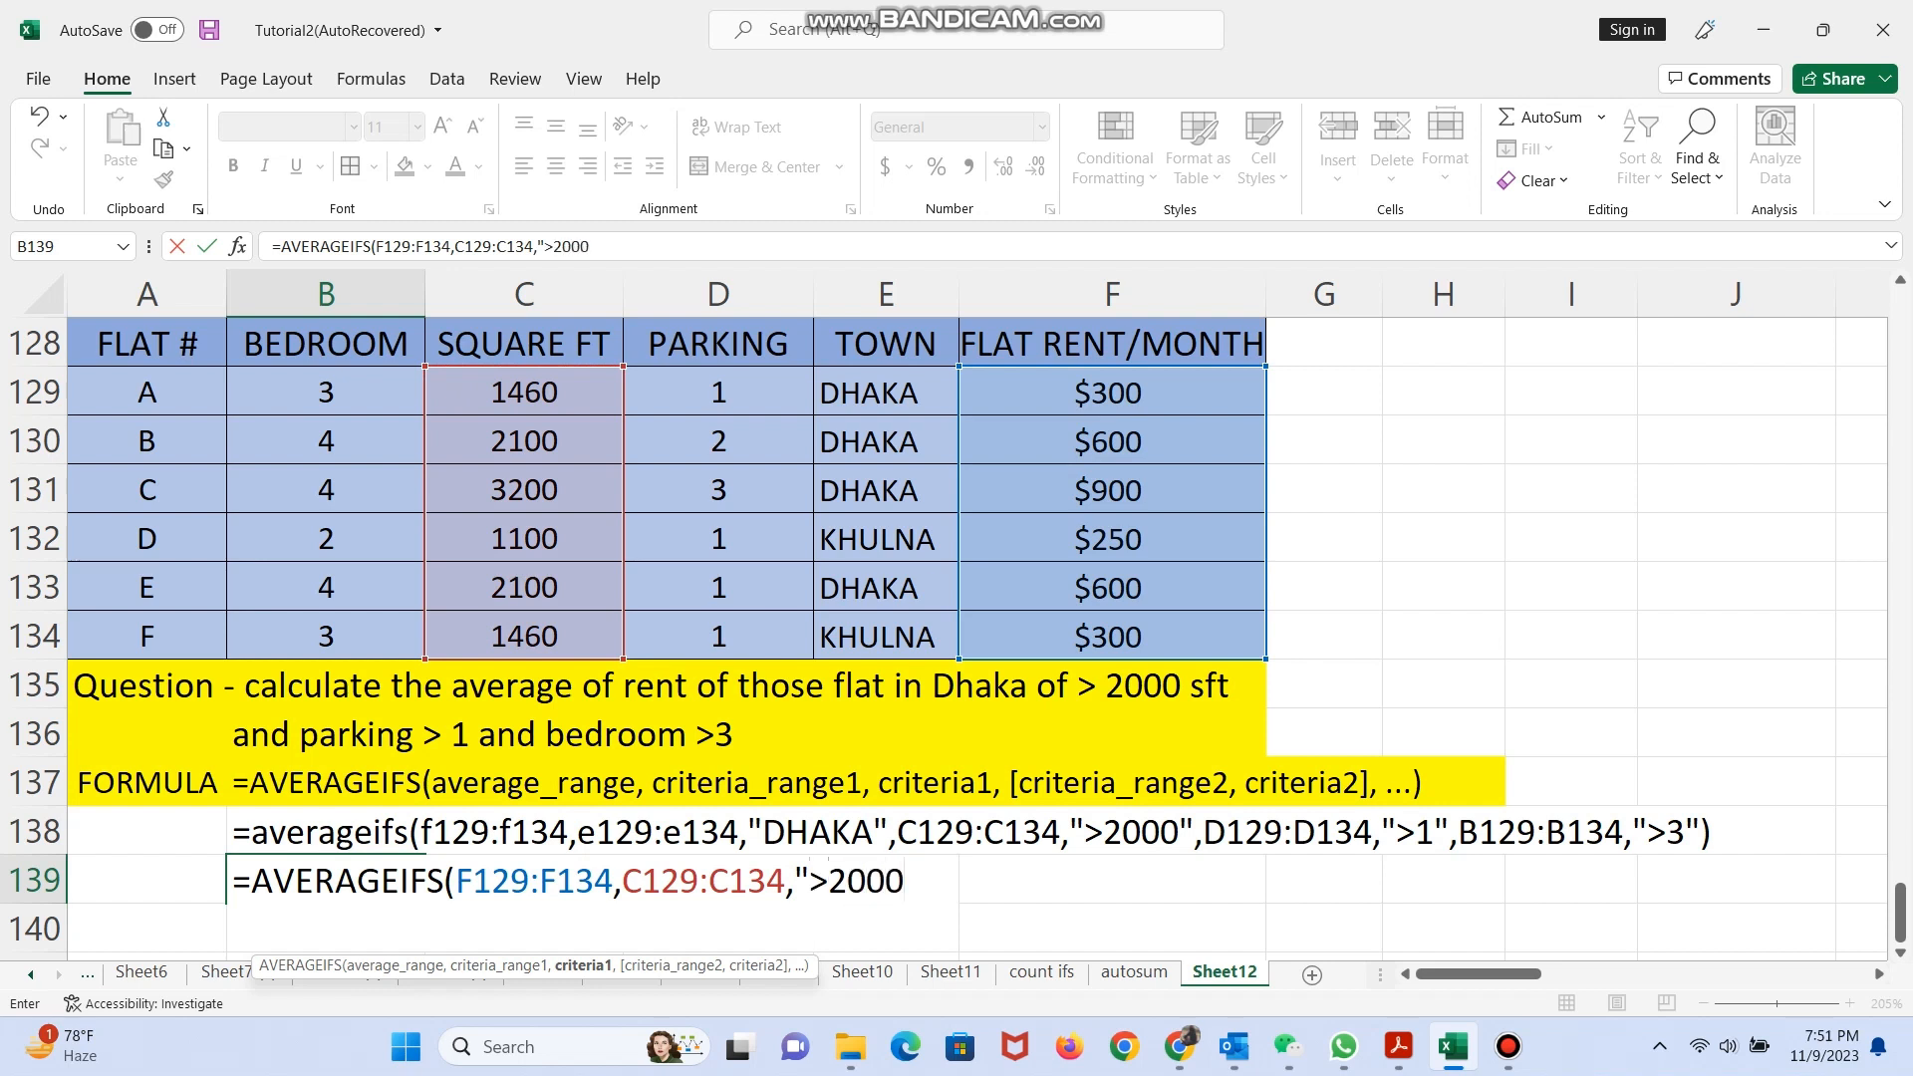
pyautogui.write('",')
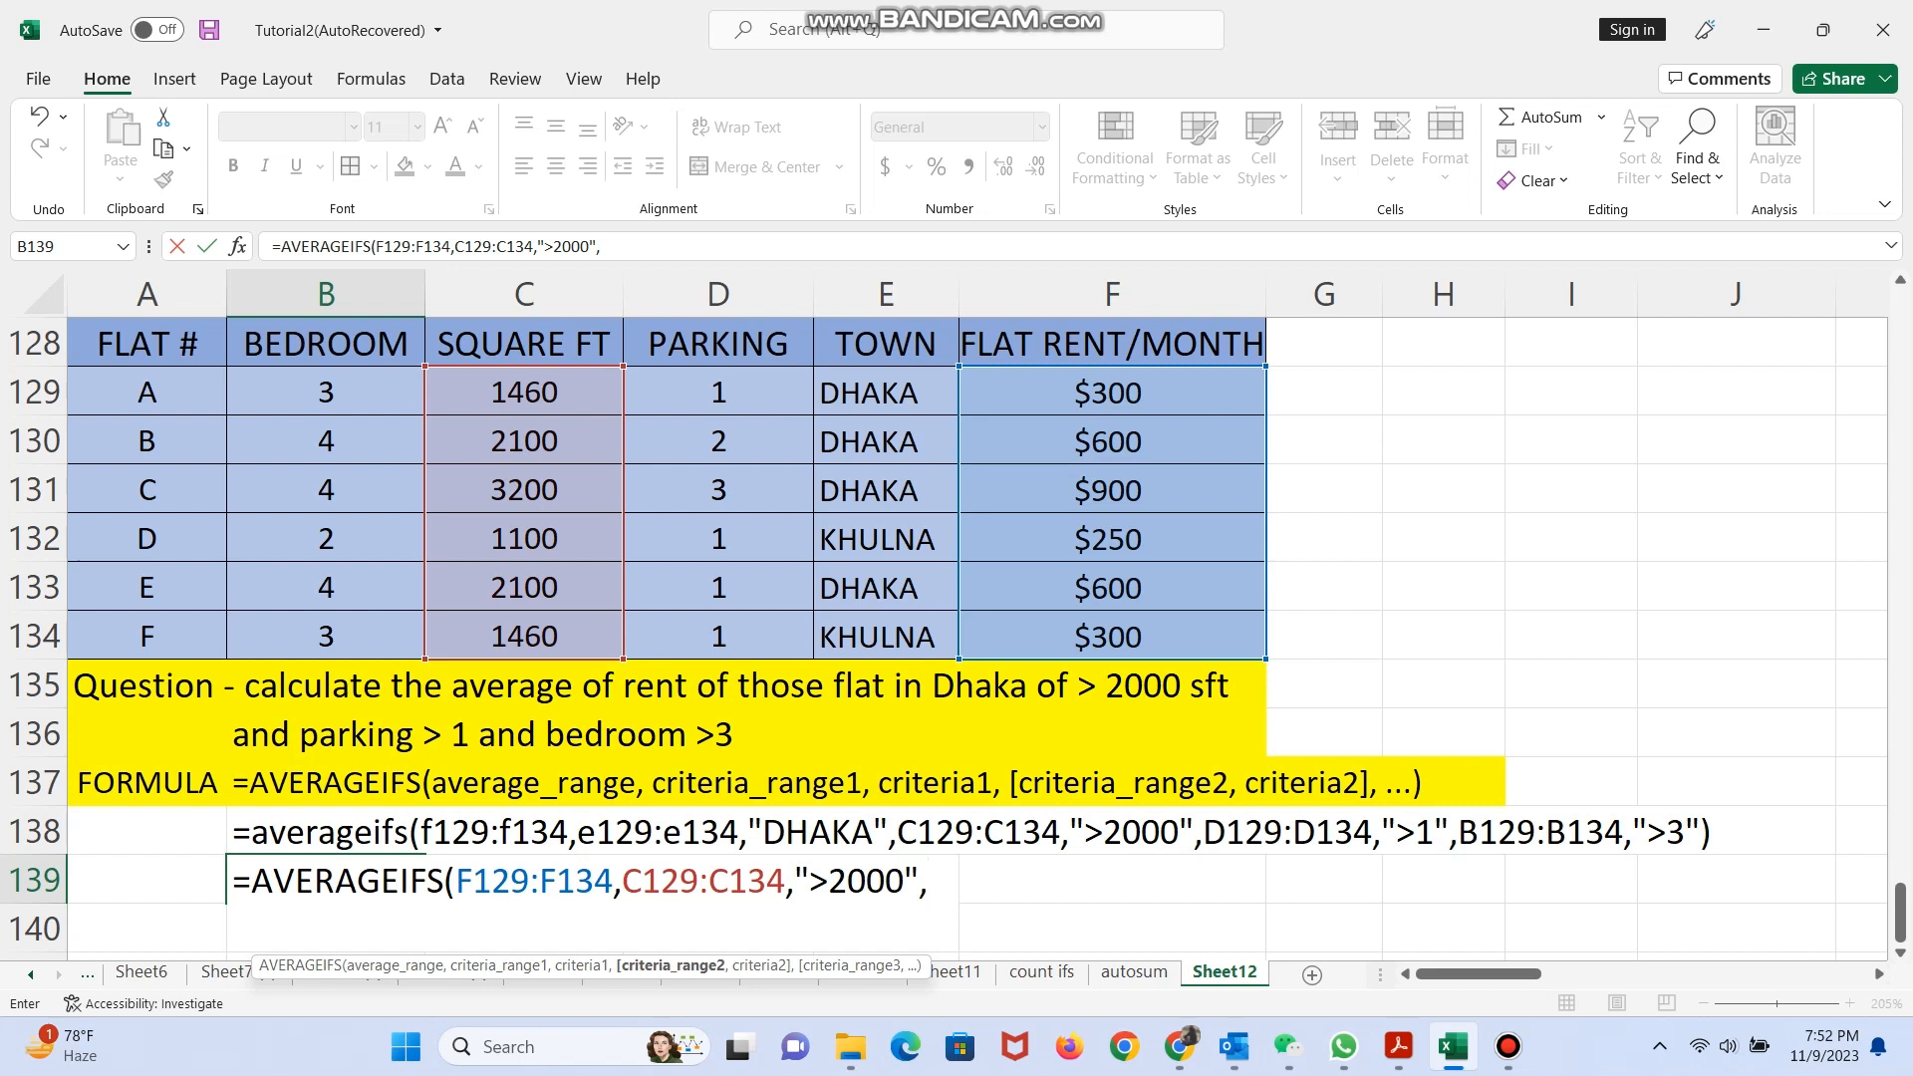
# Add the parking range D129:D134 with the criterion ">1" as the formula's second condition.
pyautogui.click(719, 392)
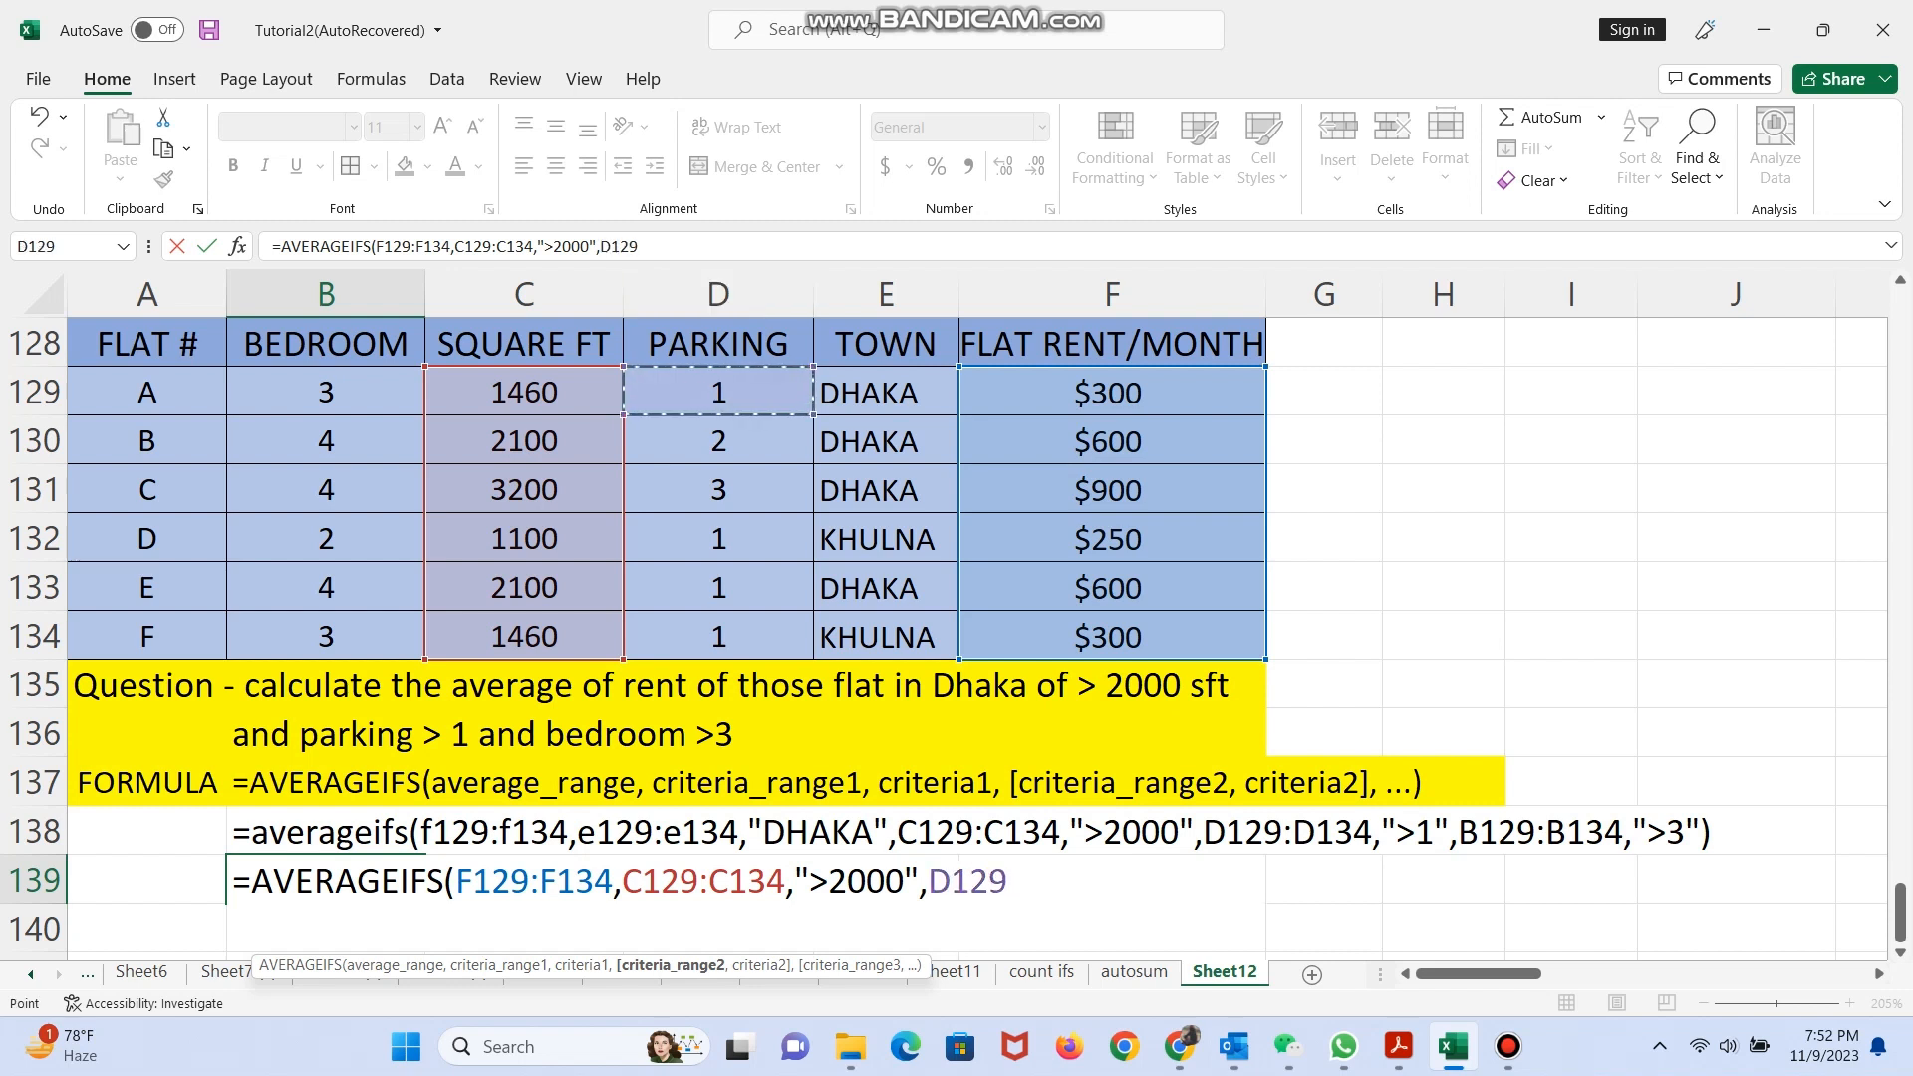
pyautogui.press('F8')
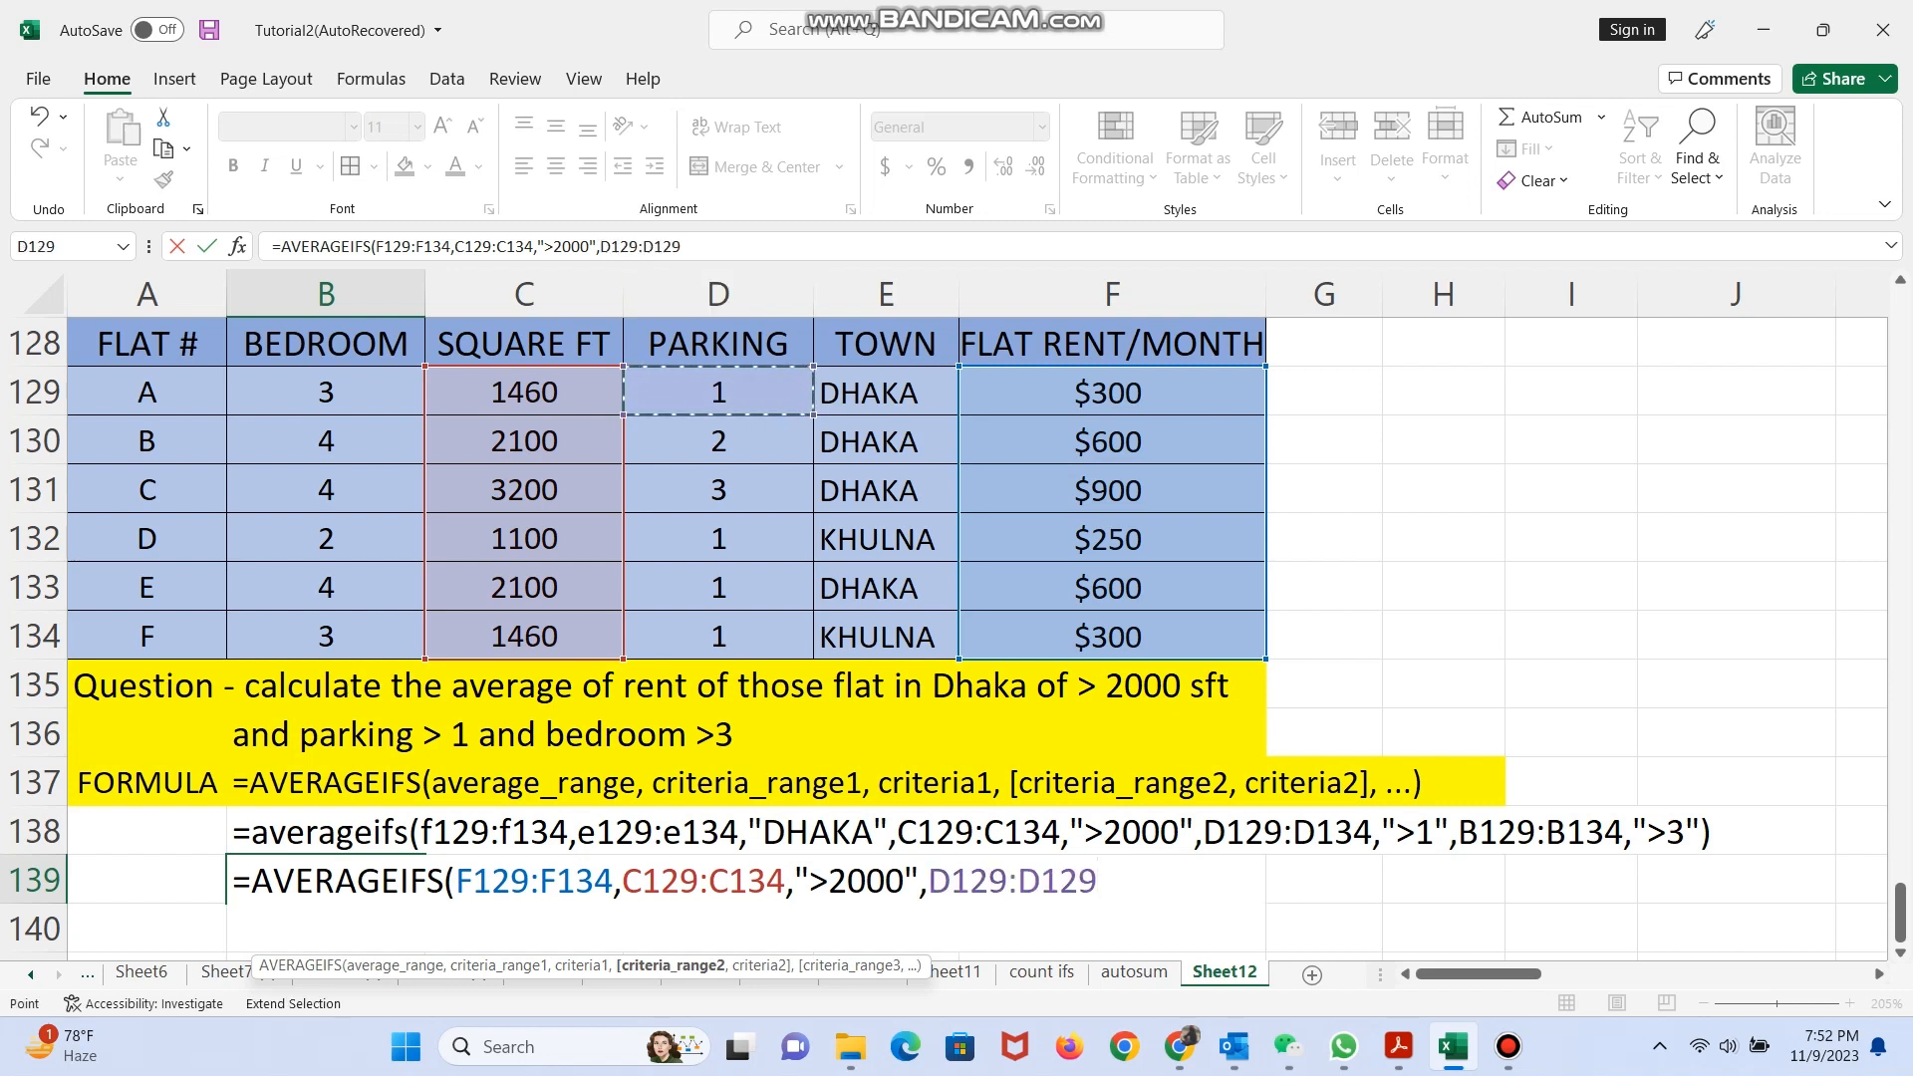
pyautogui.hotkey('ctrl', 'shift', 'Down')
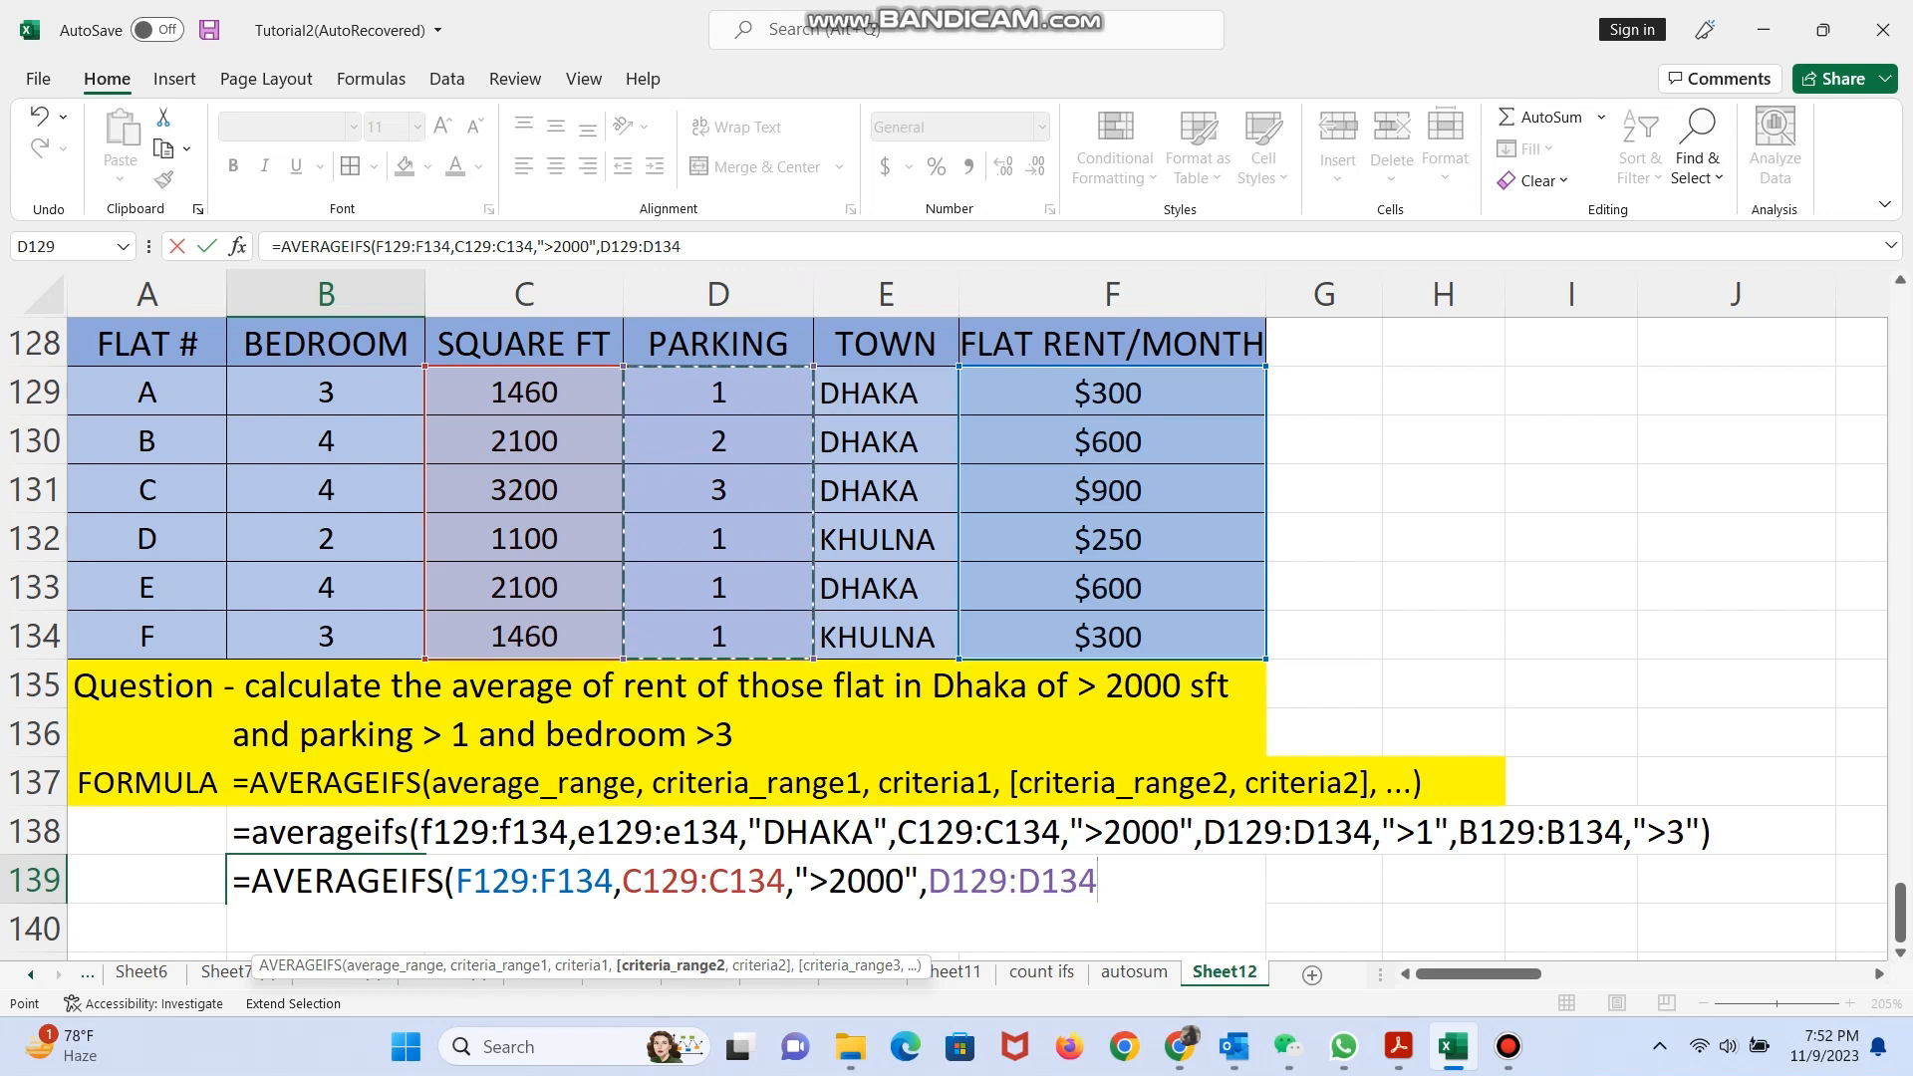
pyautogui.write(',')
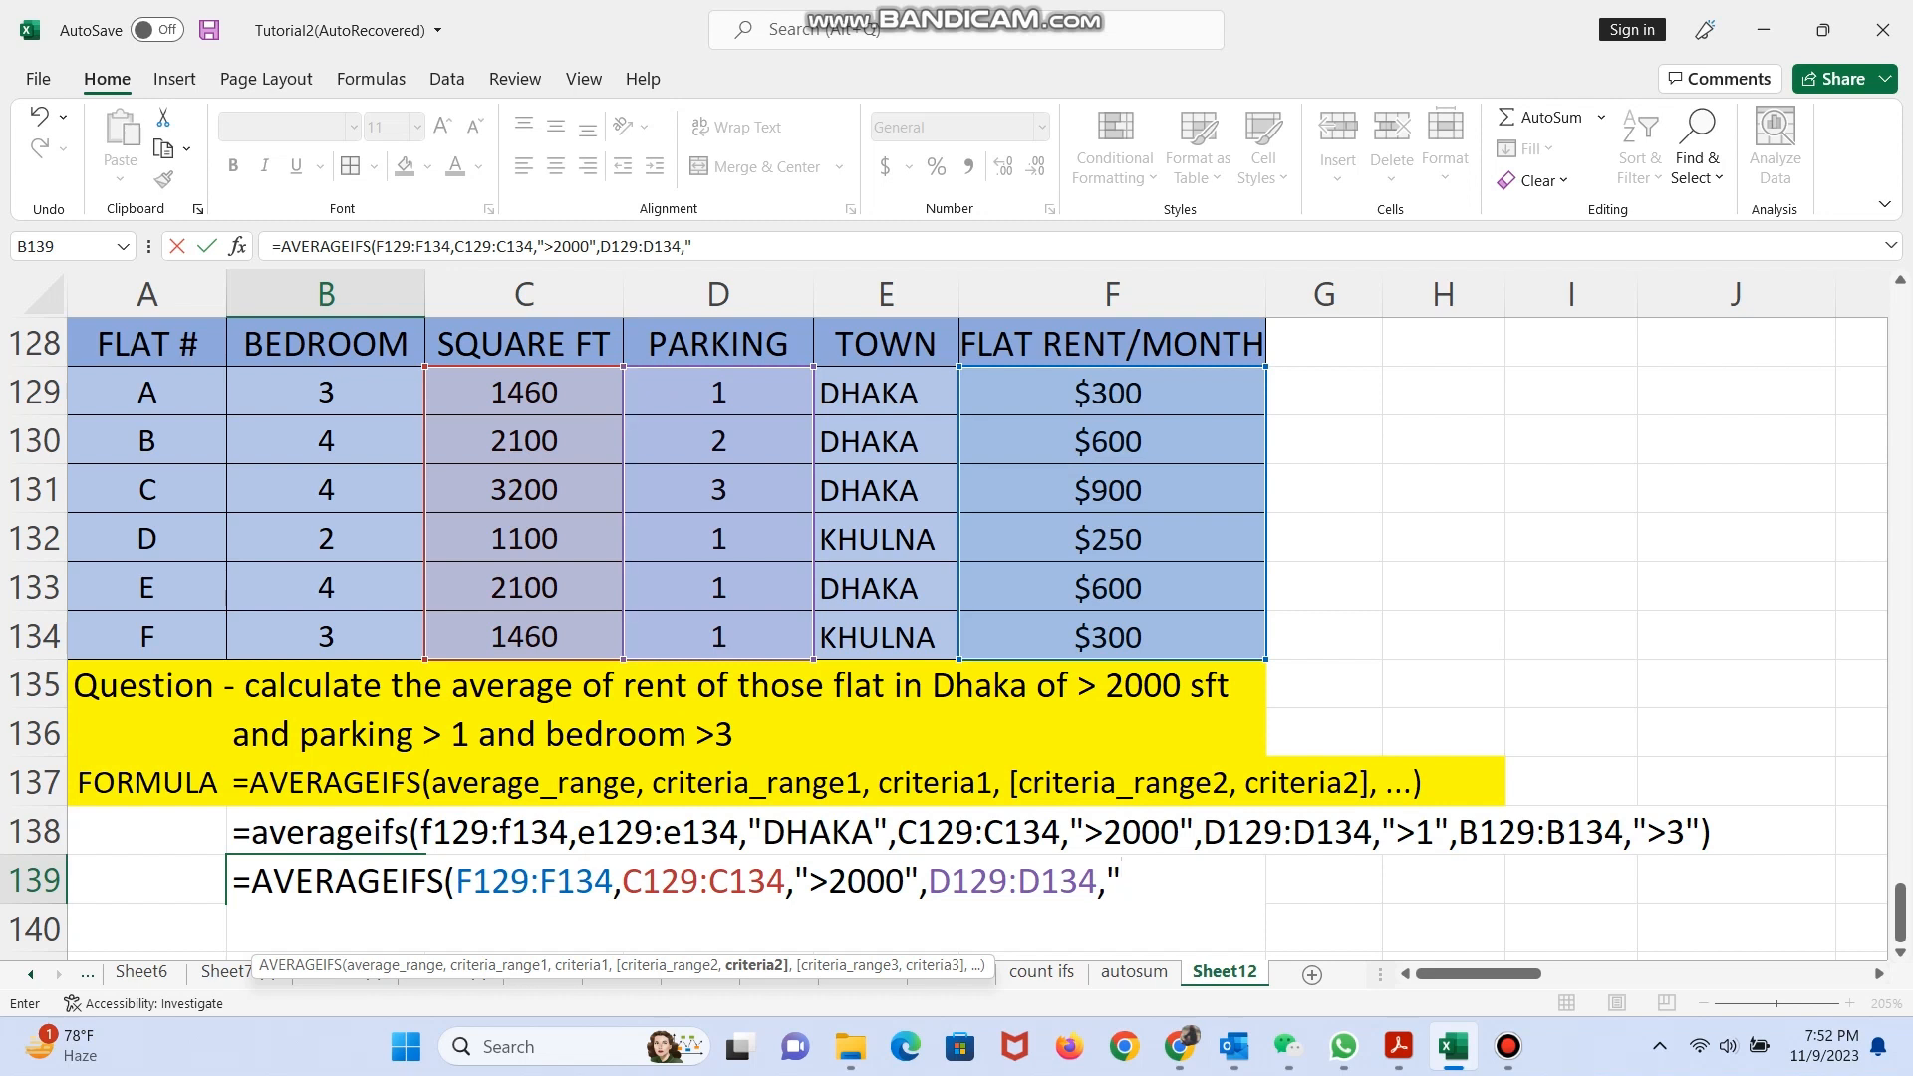
pyautogui.write('">1",')
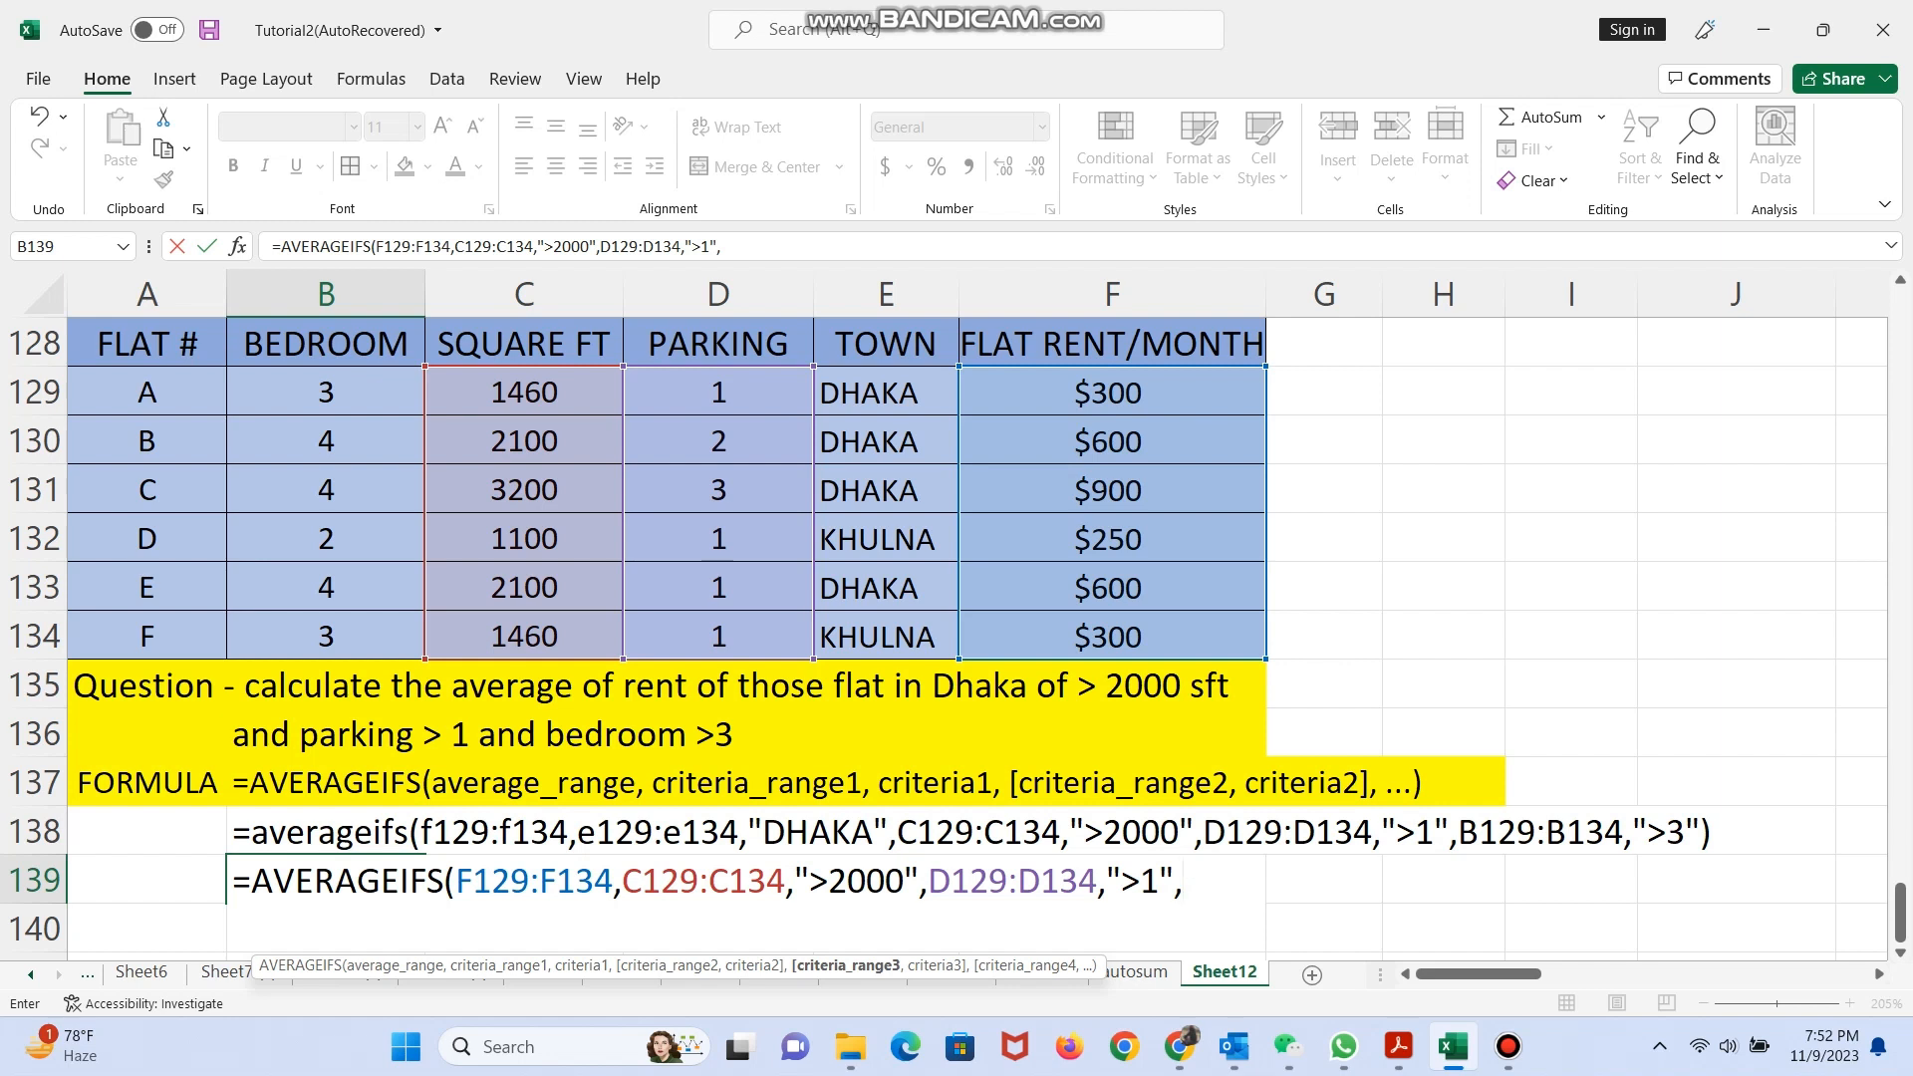
# Add the bedroom range B129:B134 with the criterion ">3", complete the formula and reselect B139.
pyautogui.click(326, 392)
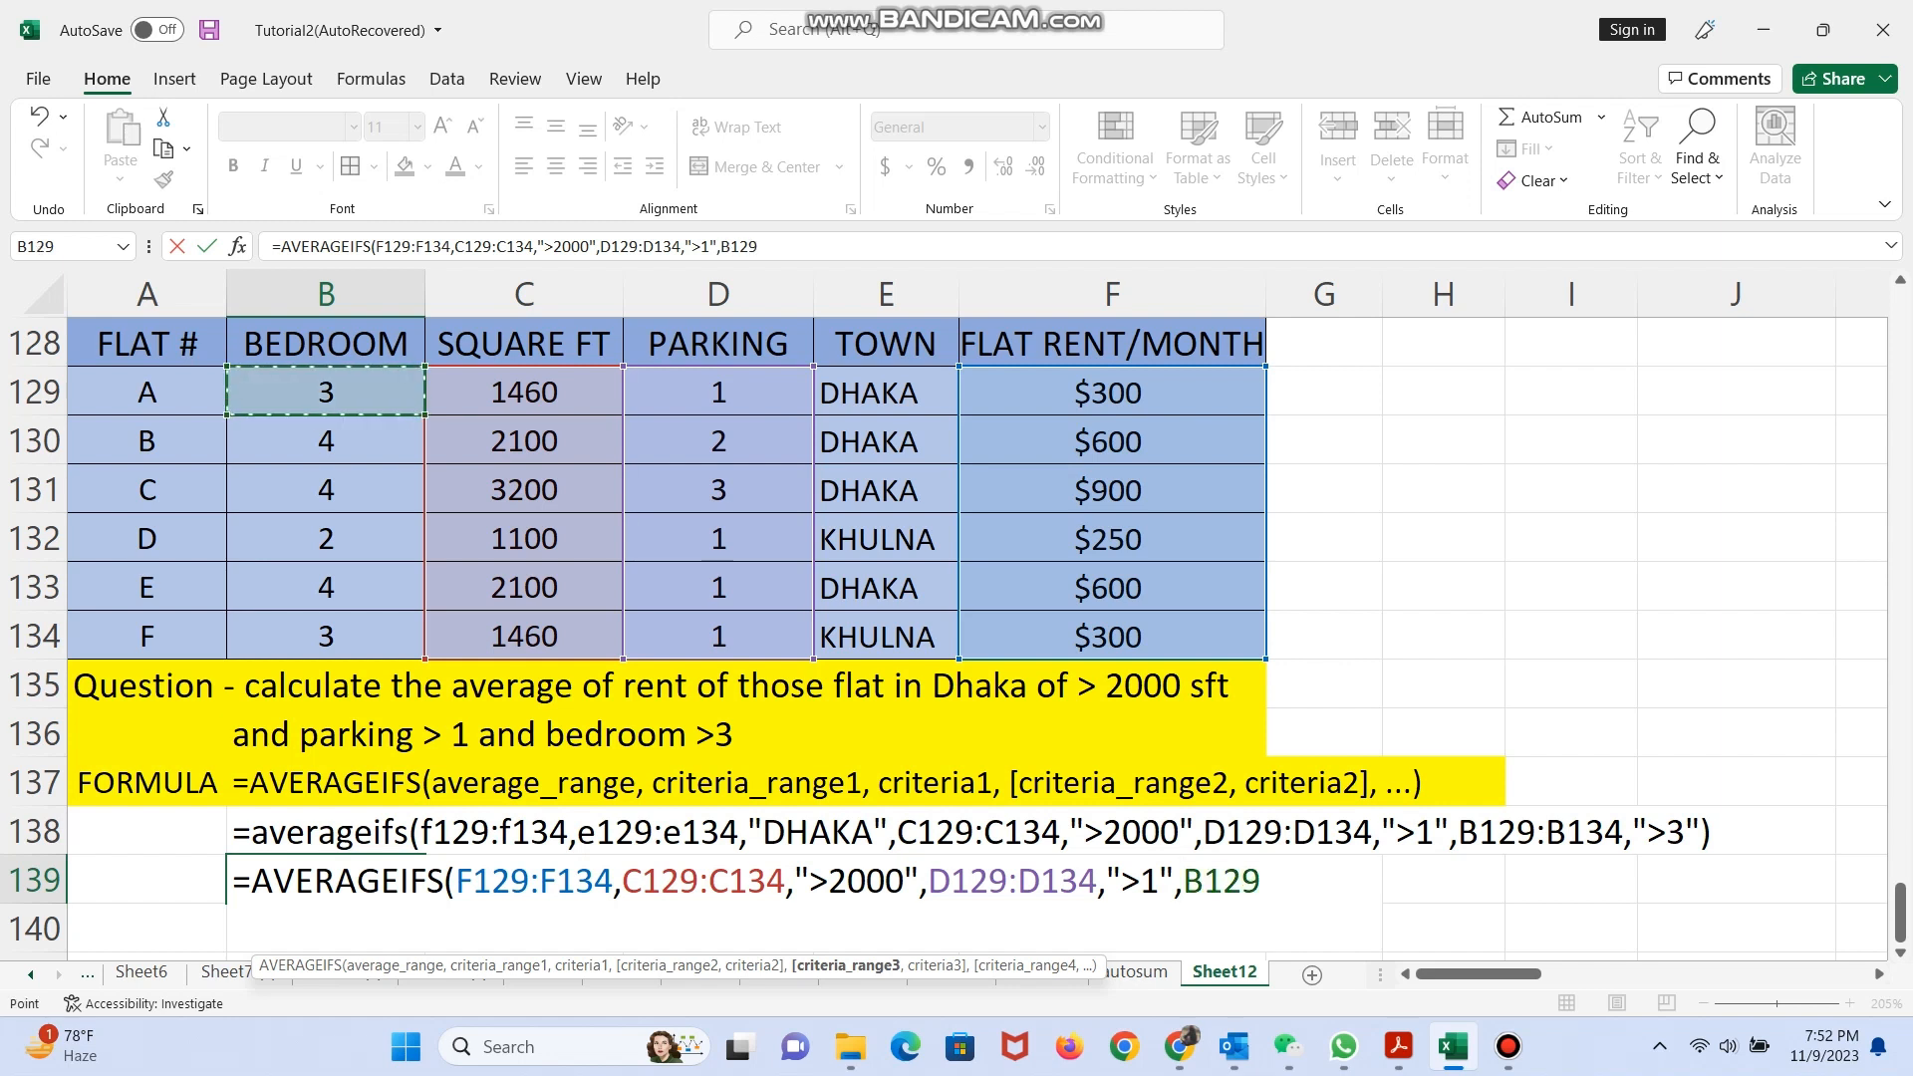
pyautogui.press('F8')
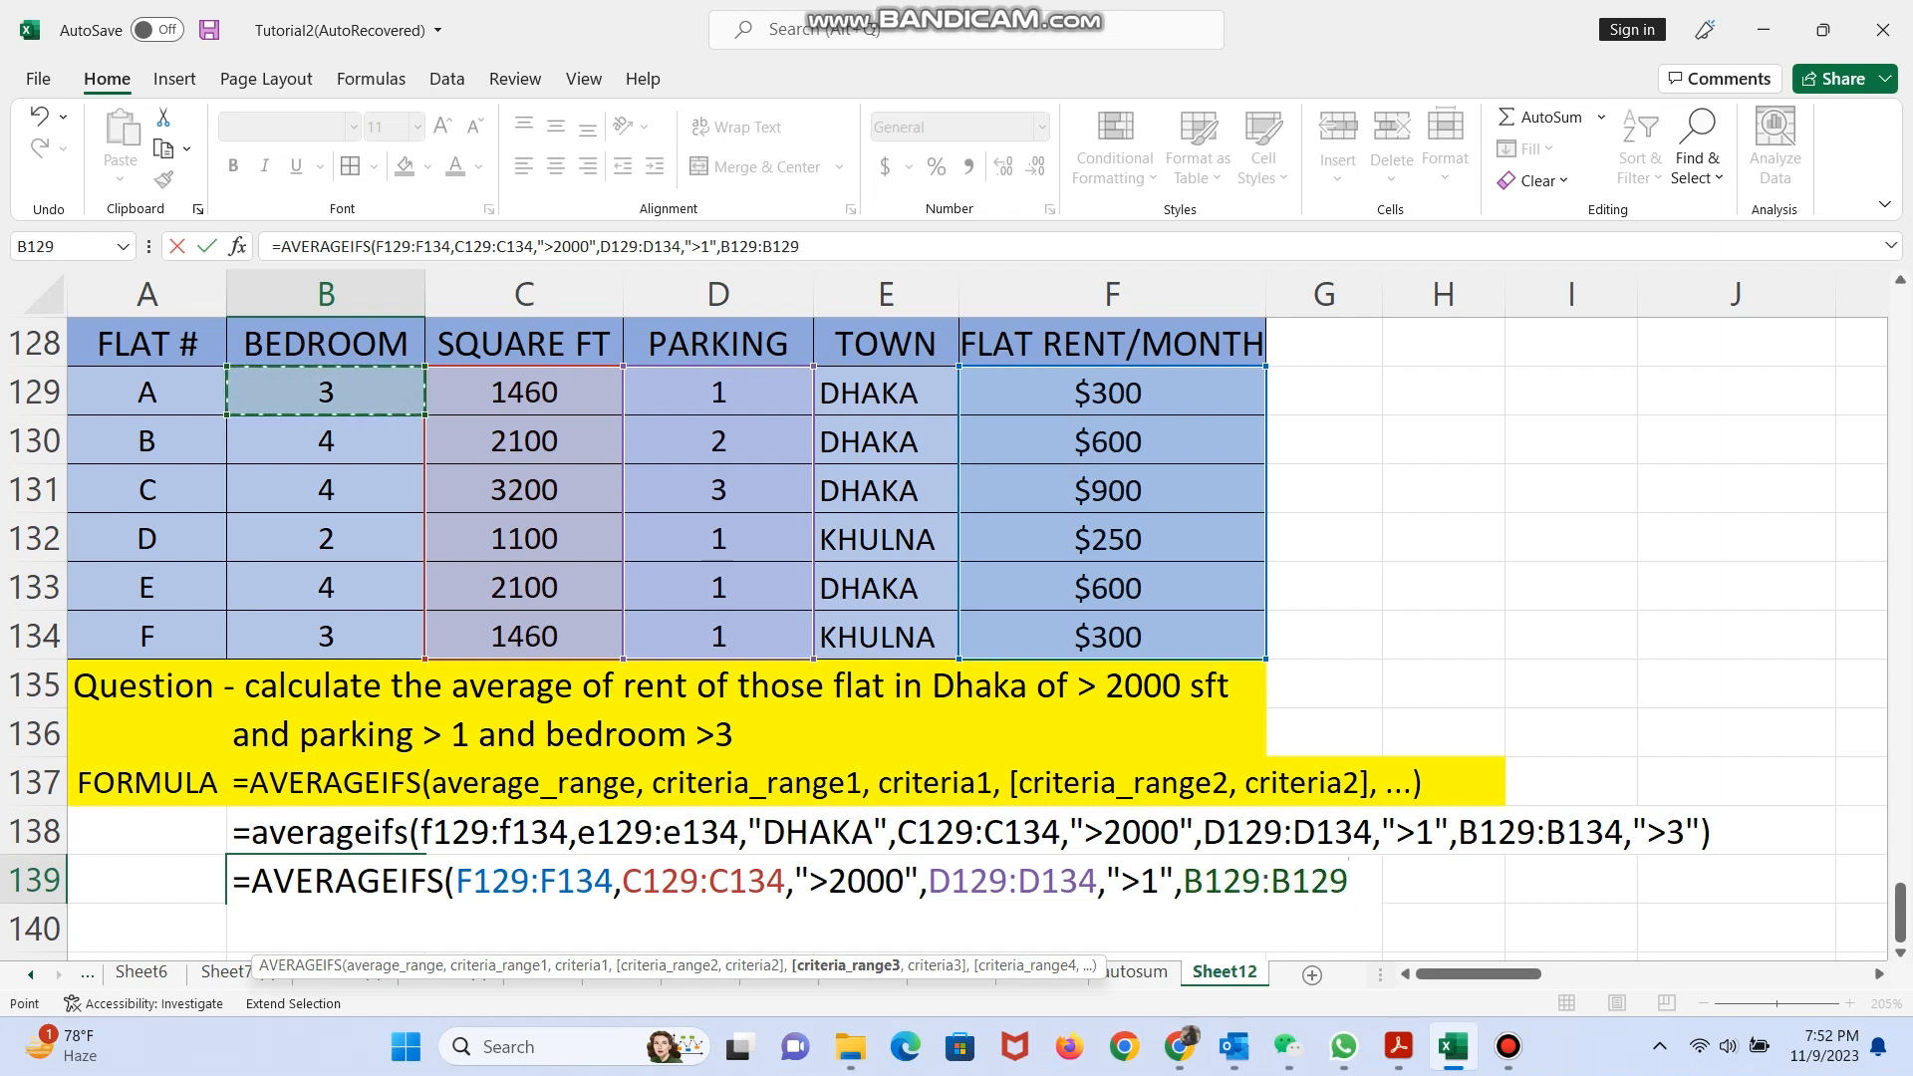
pyautogui.click(326, 637)
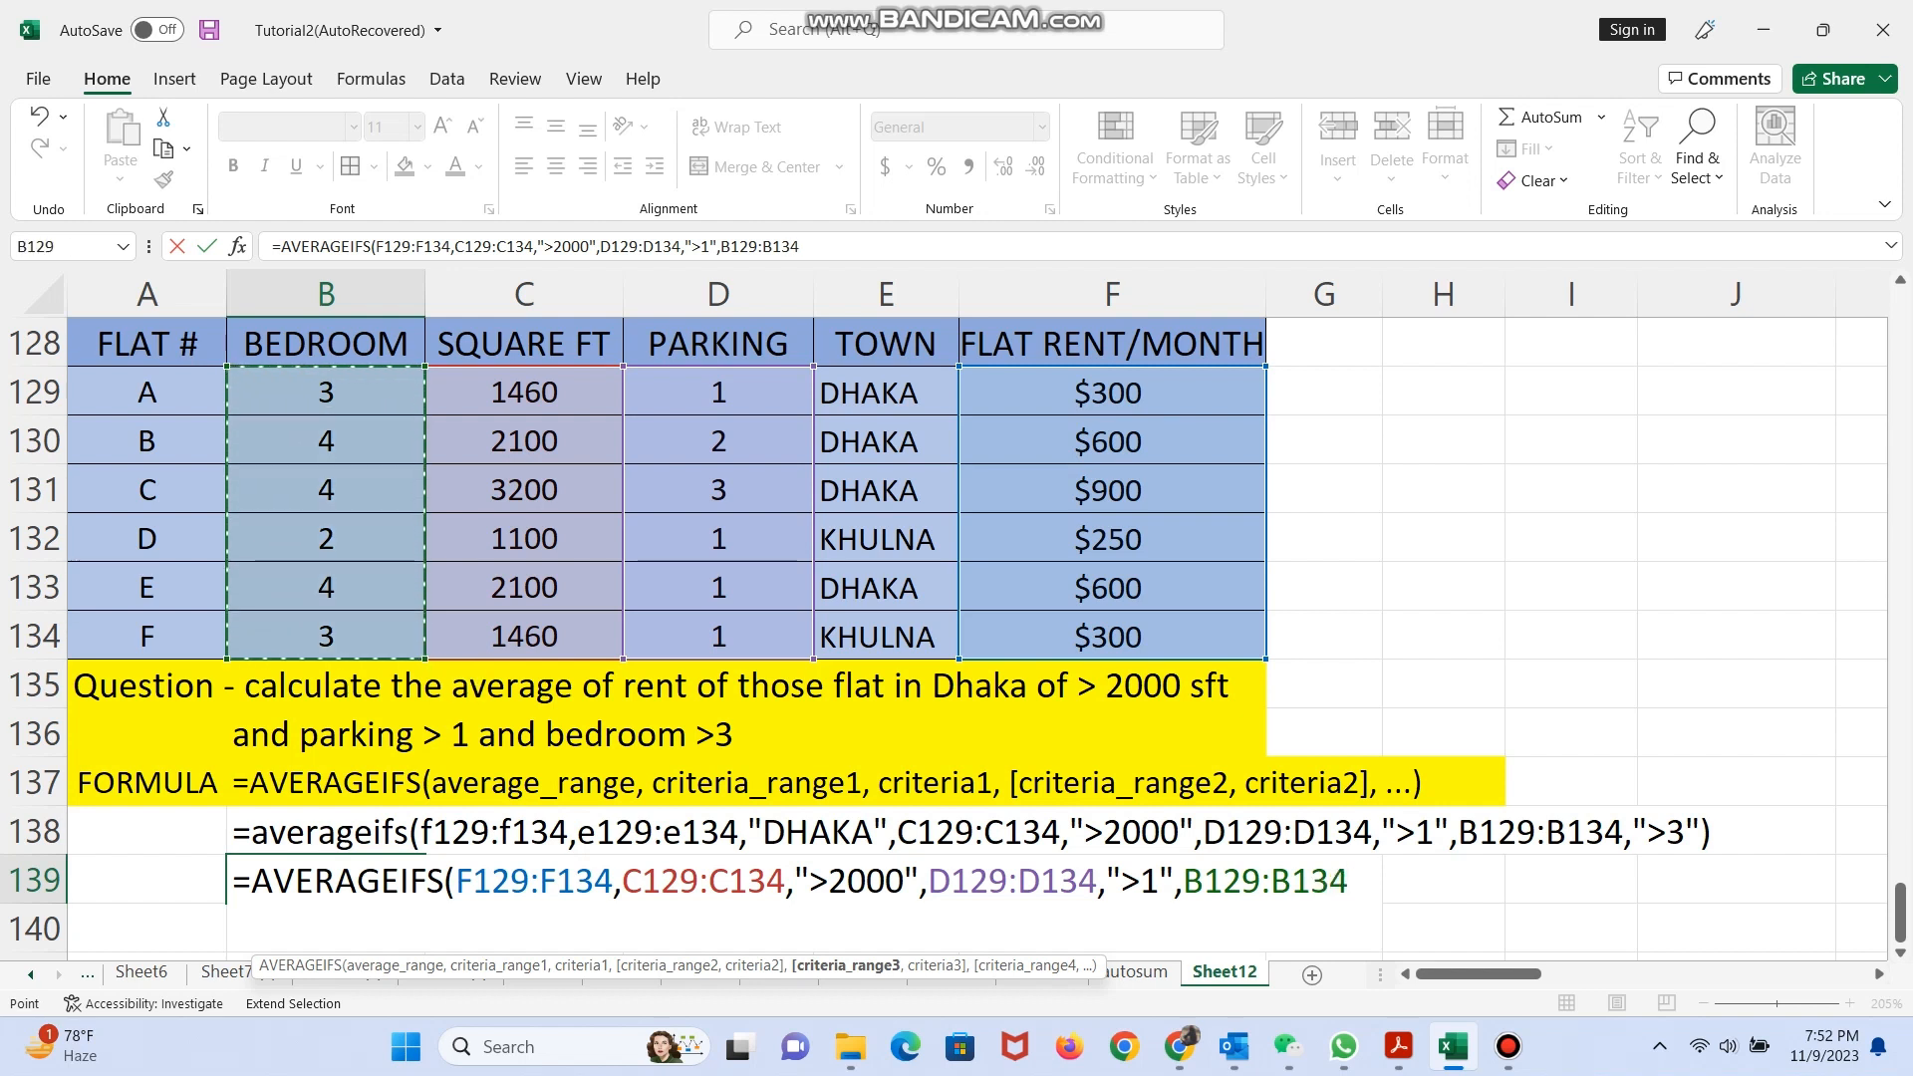
pyautogui.write(',"')
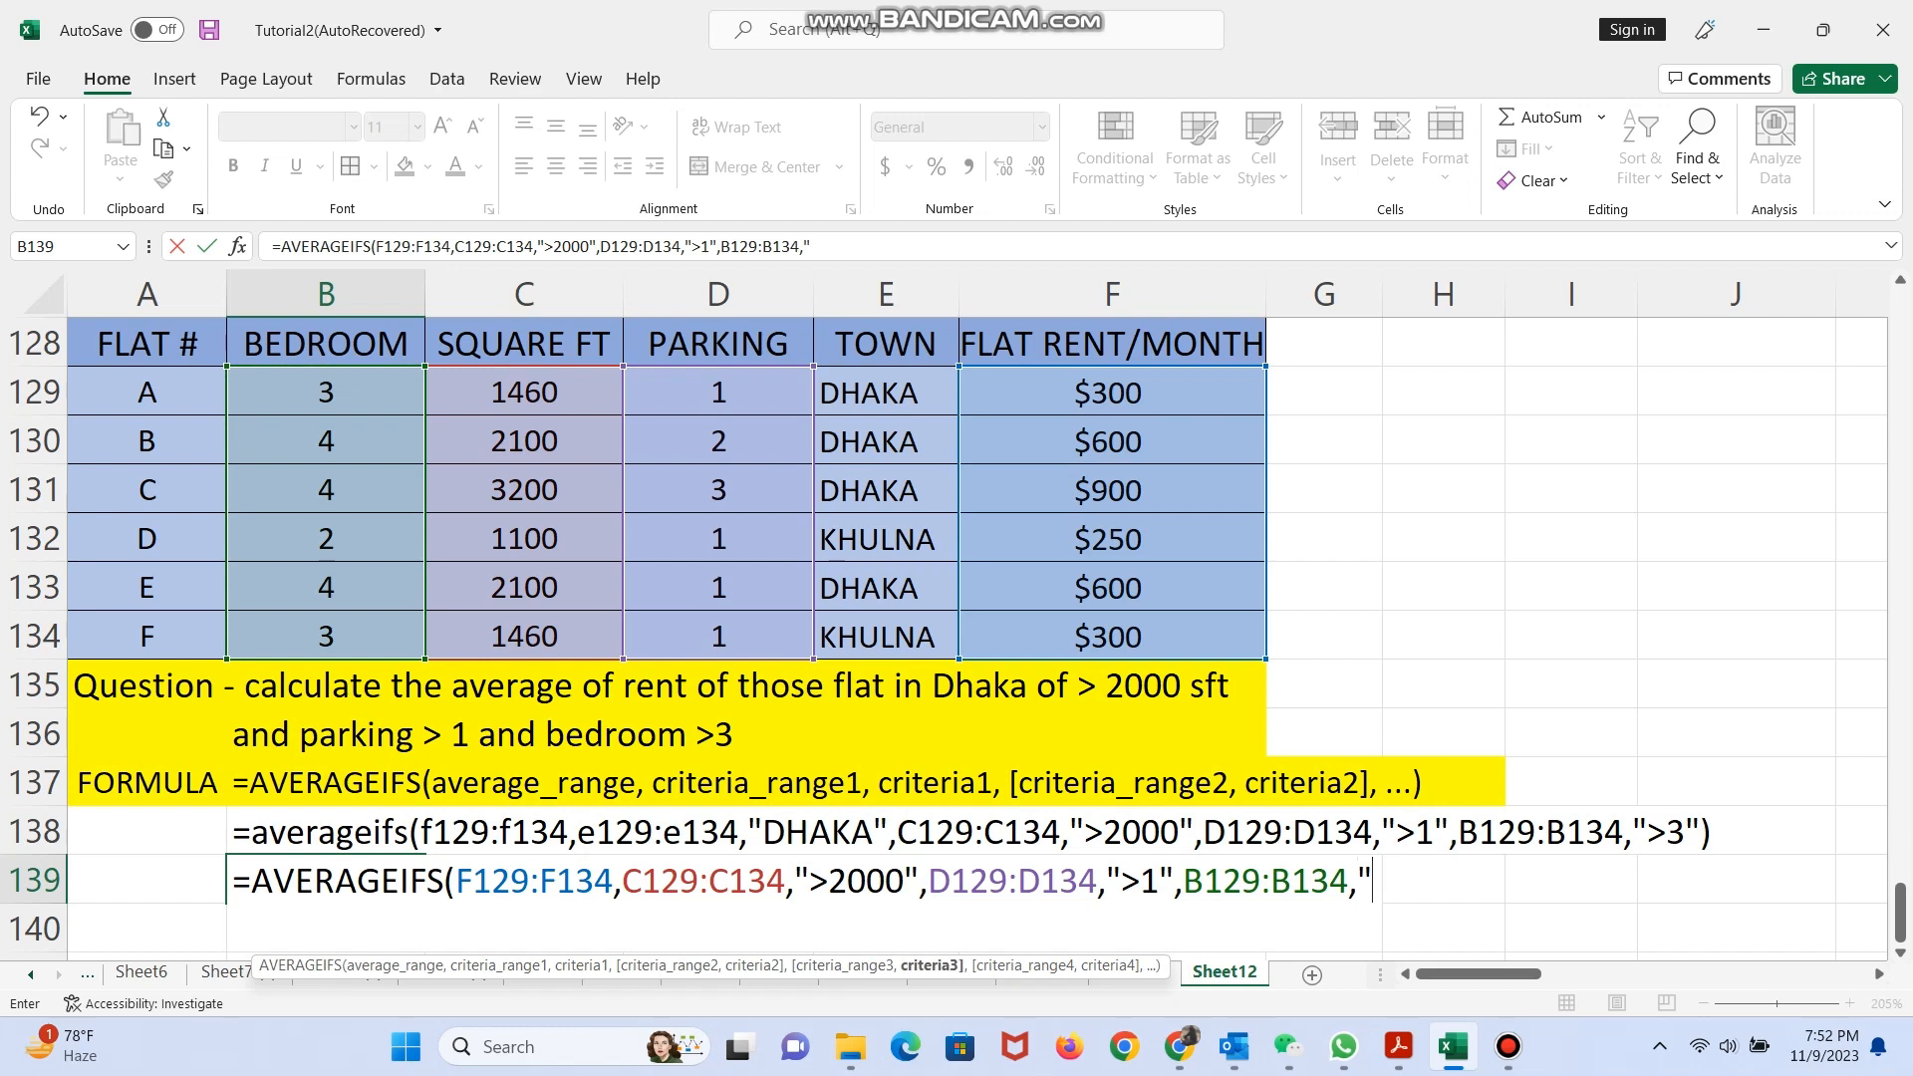
pyautogui.write('>3"')
pyautogui.write(')')
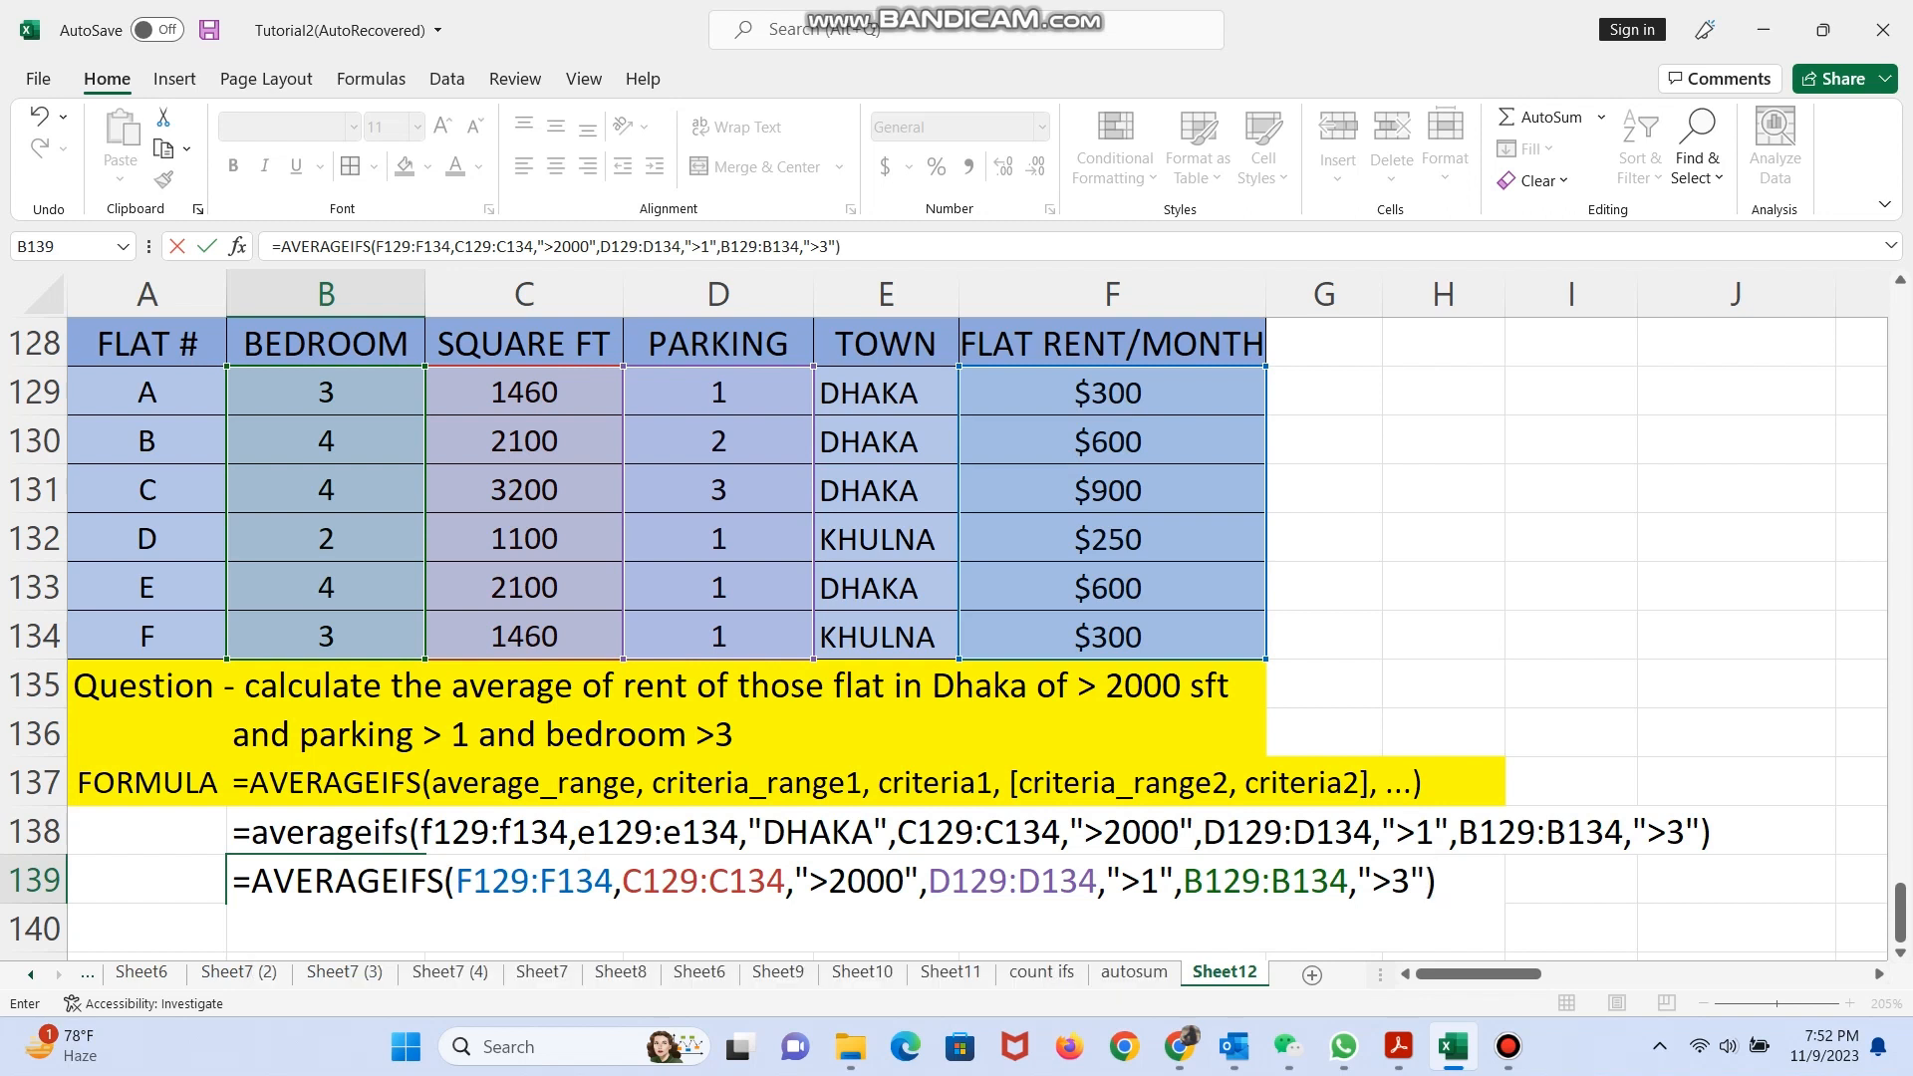
pyautogui.press('Return')
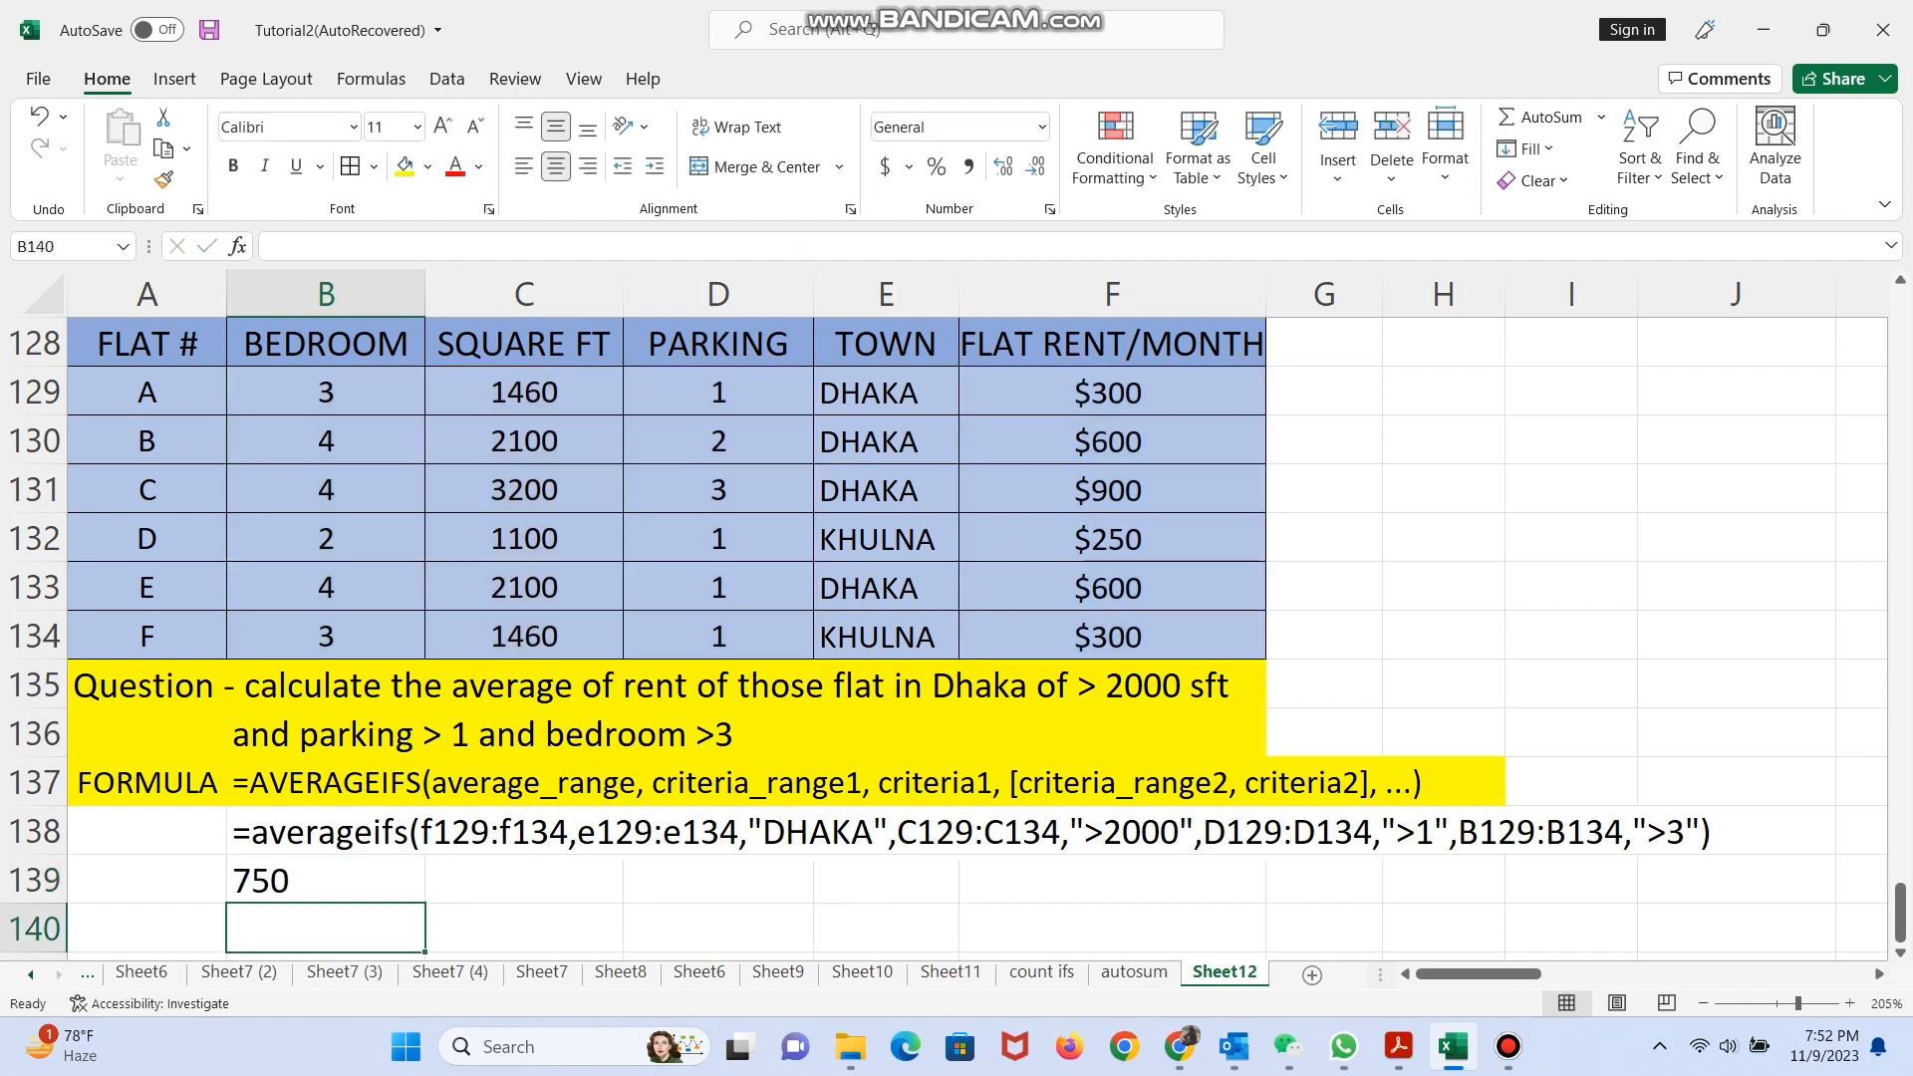
pyautogui.press('Up')
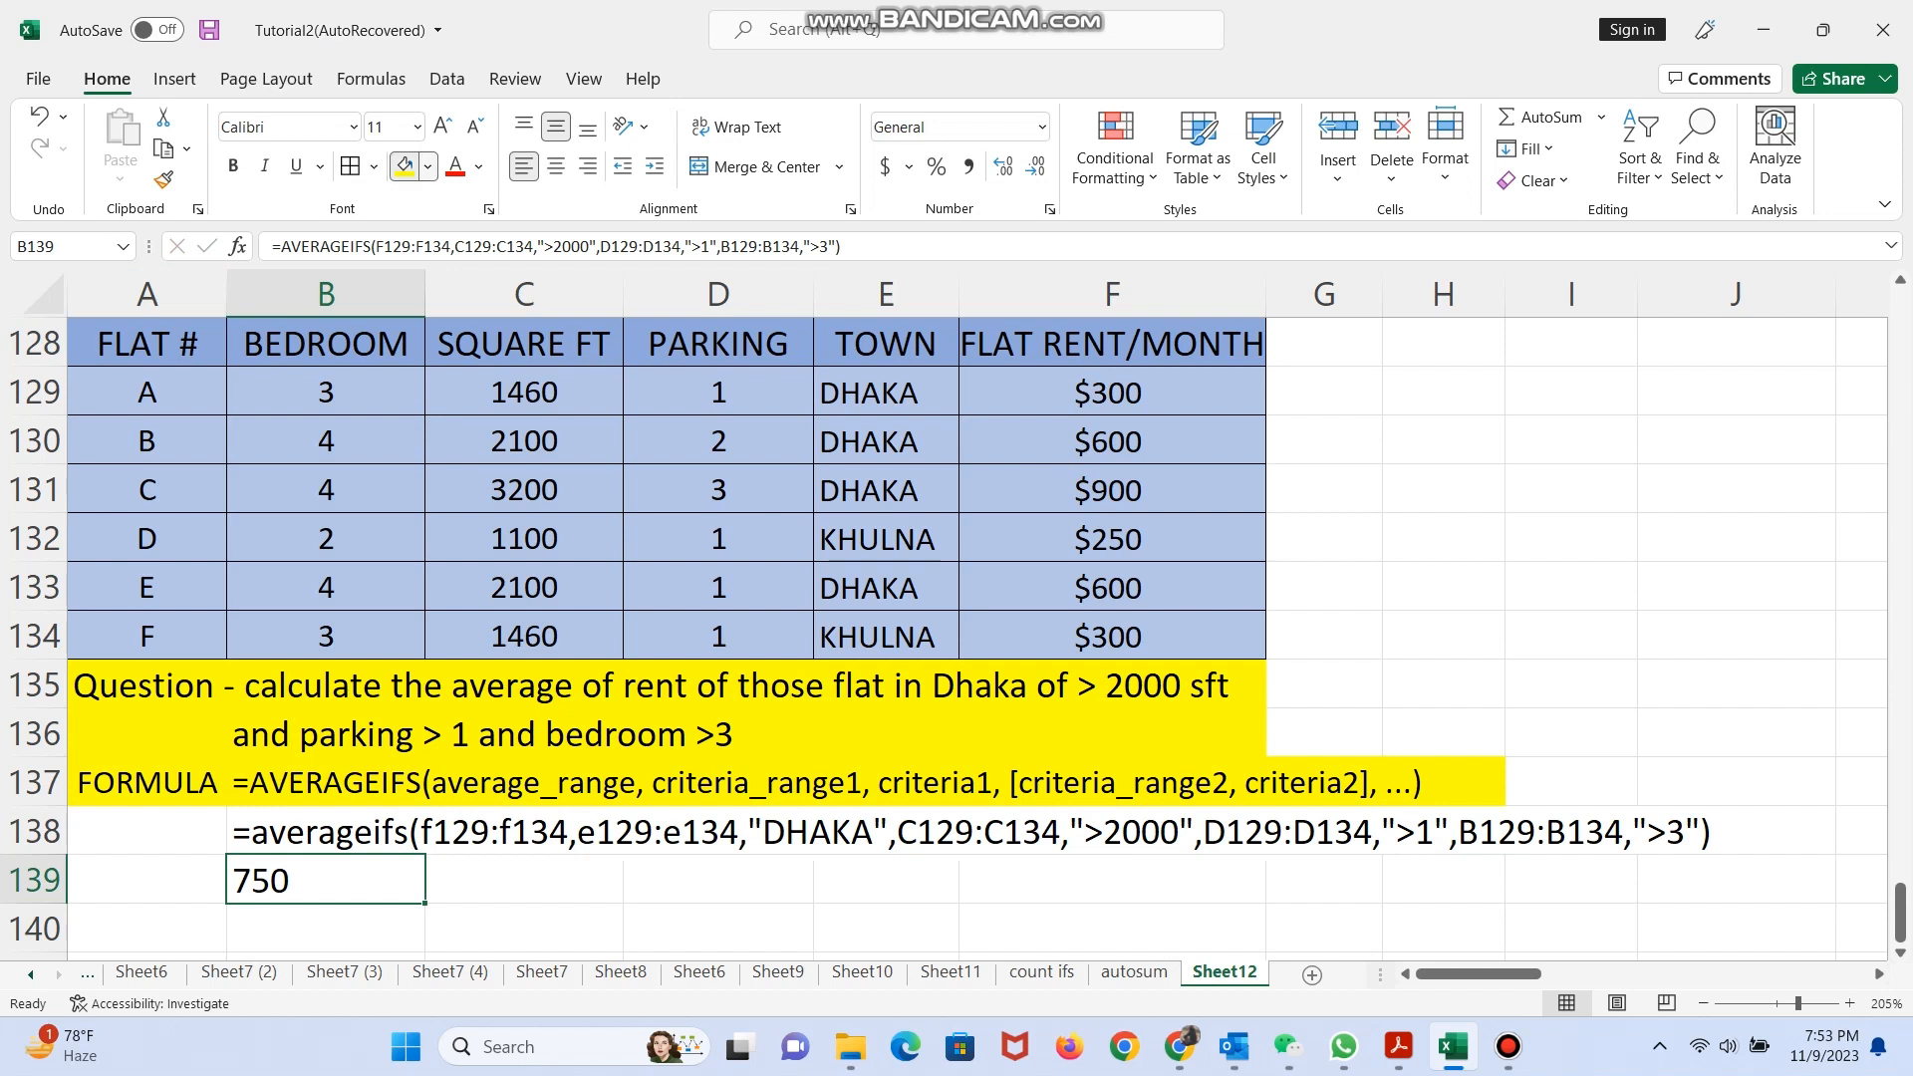
# Format the AVERAGEIFS result in B139 with a bright blue fill and white font.
pyautogui.click(428, 166)
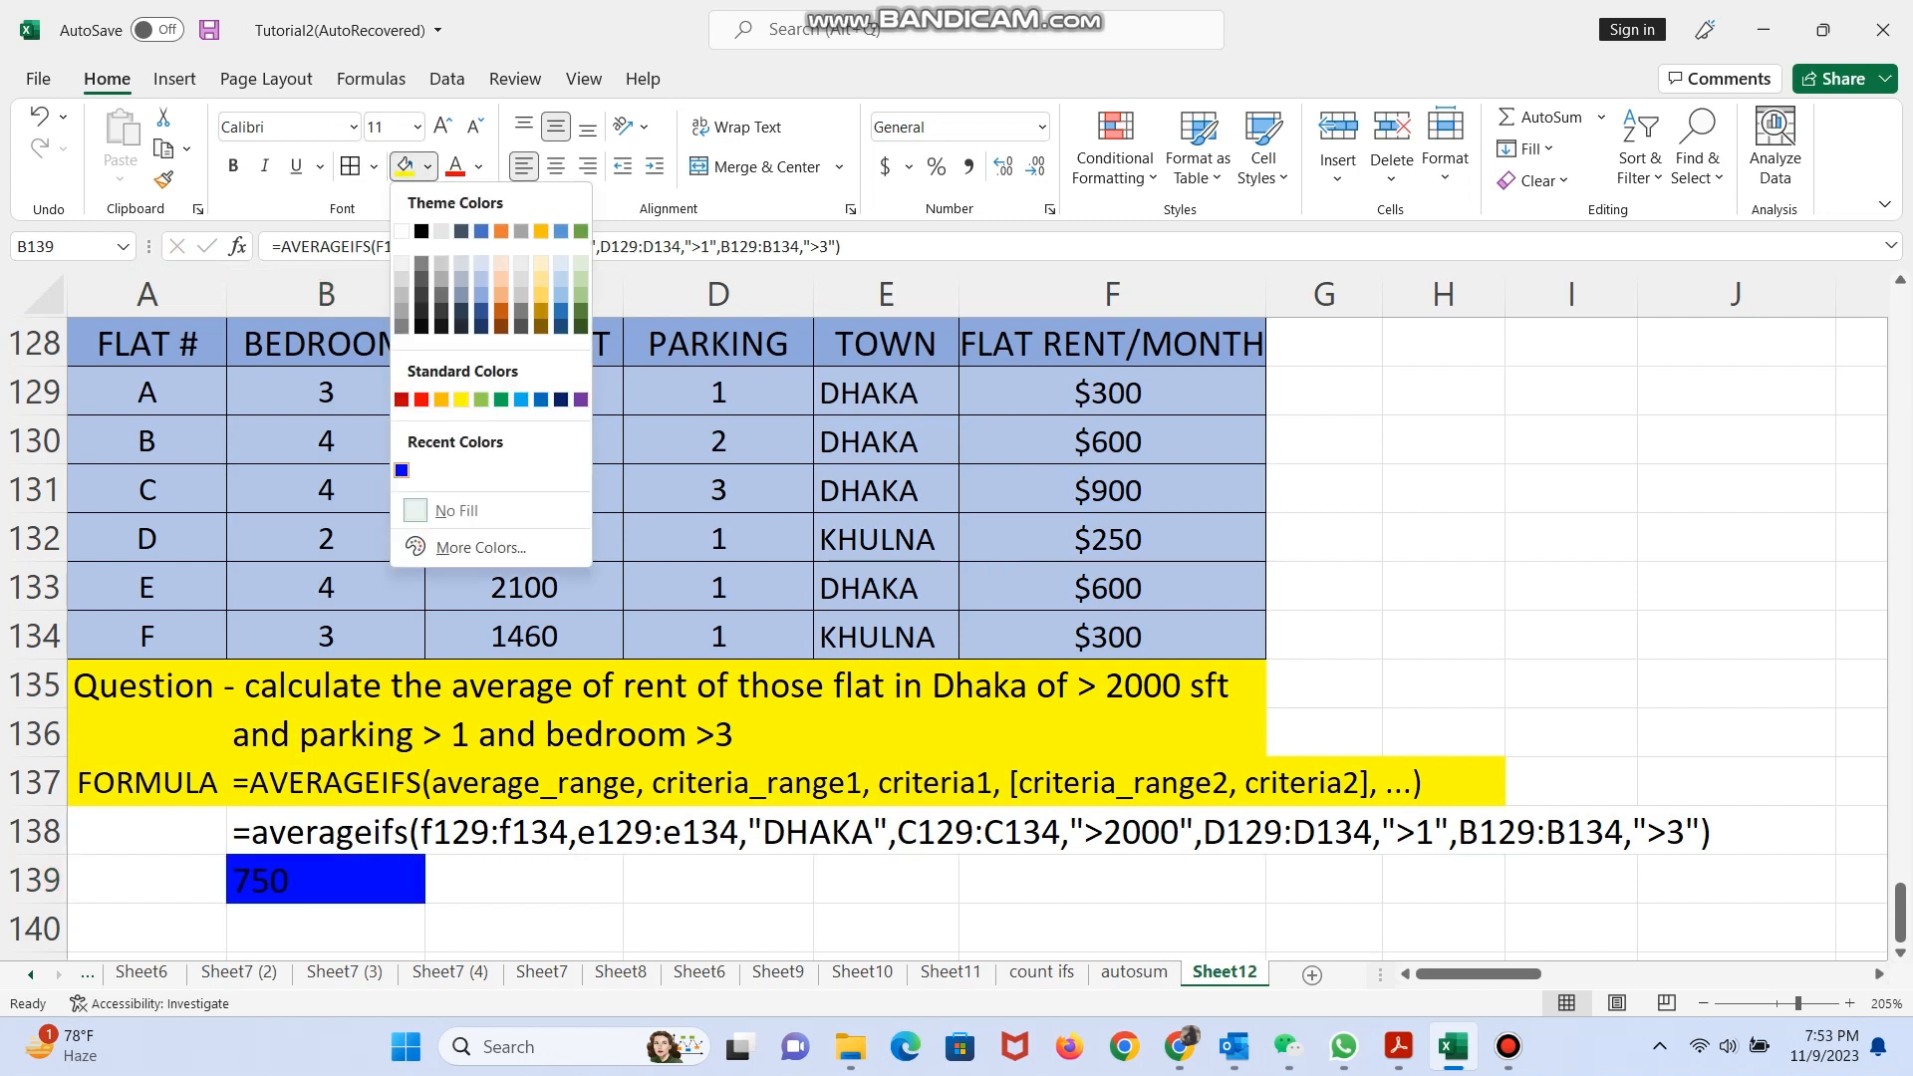
pyautogui.click(402, 470)
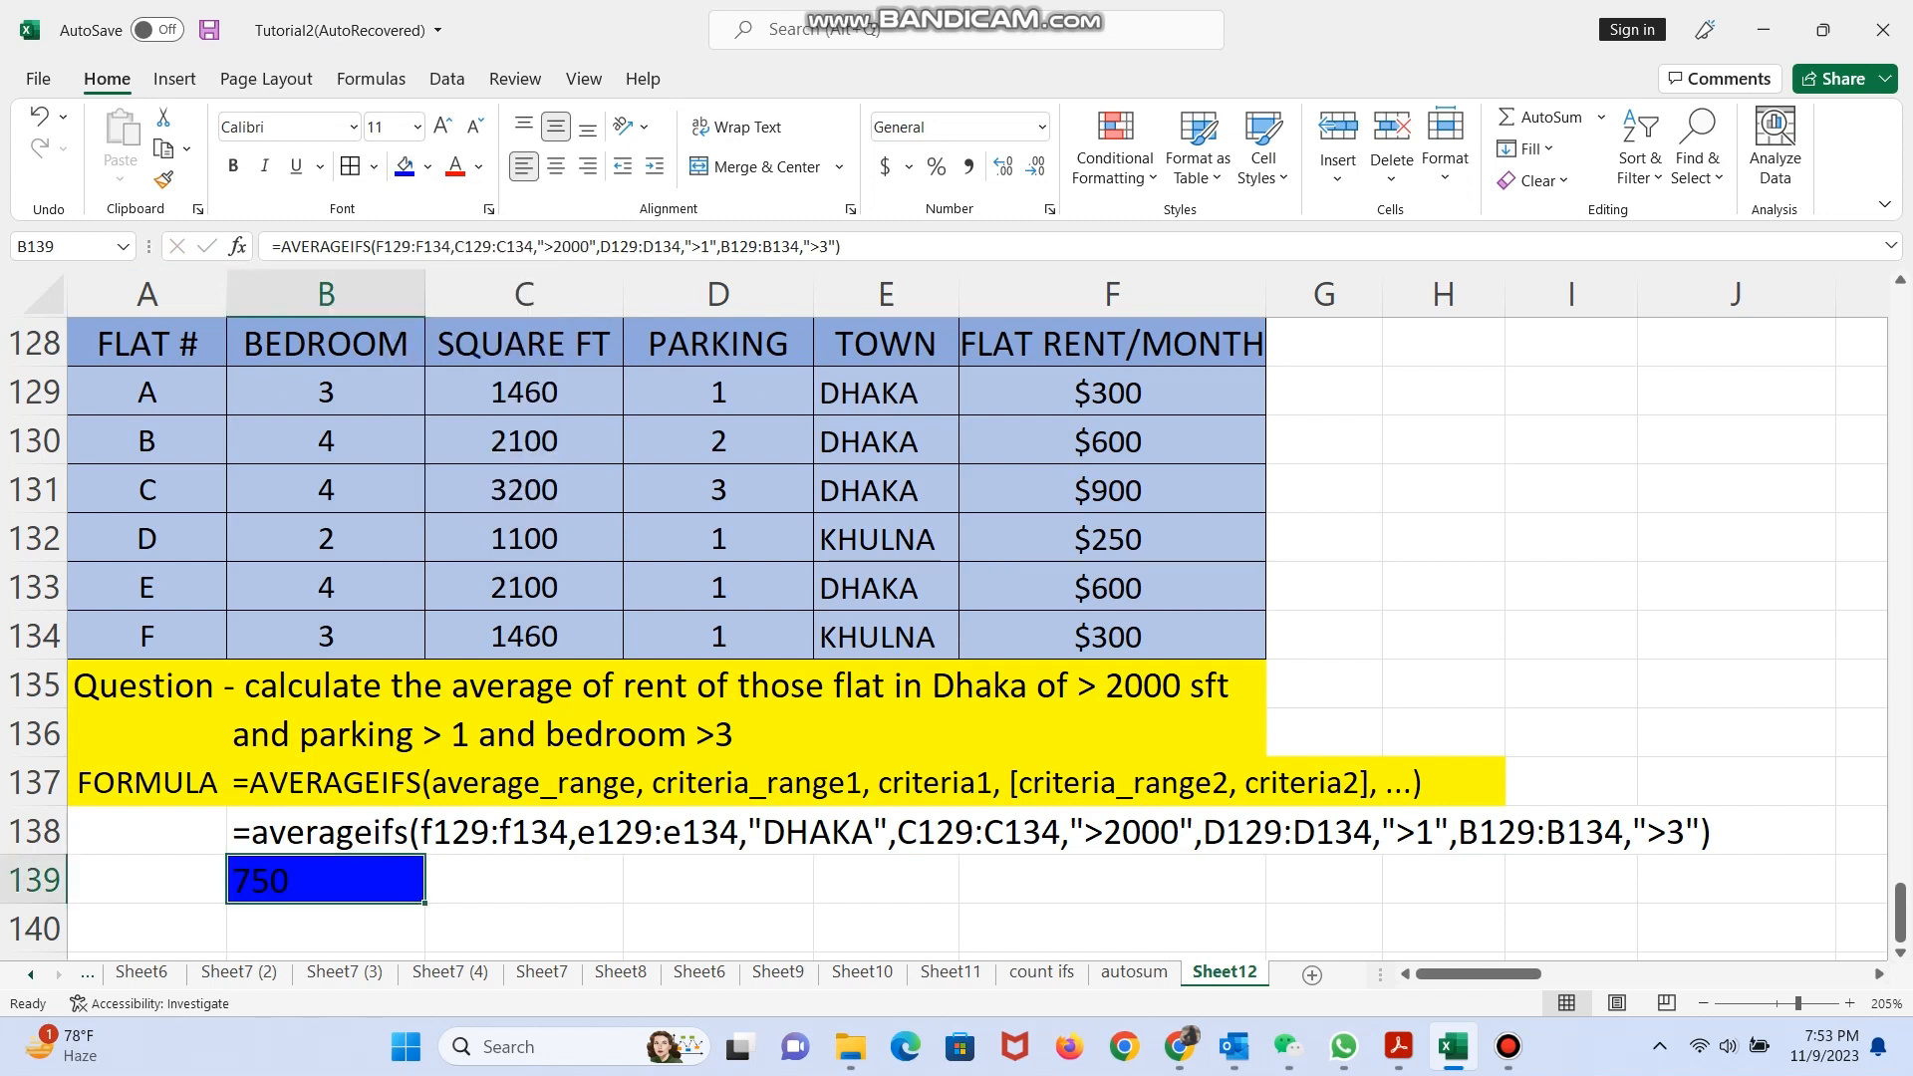
pyautogui.click(479, 167)
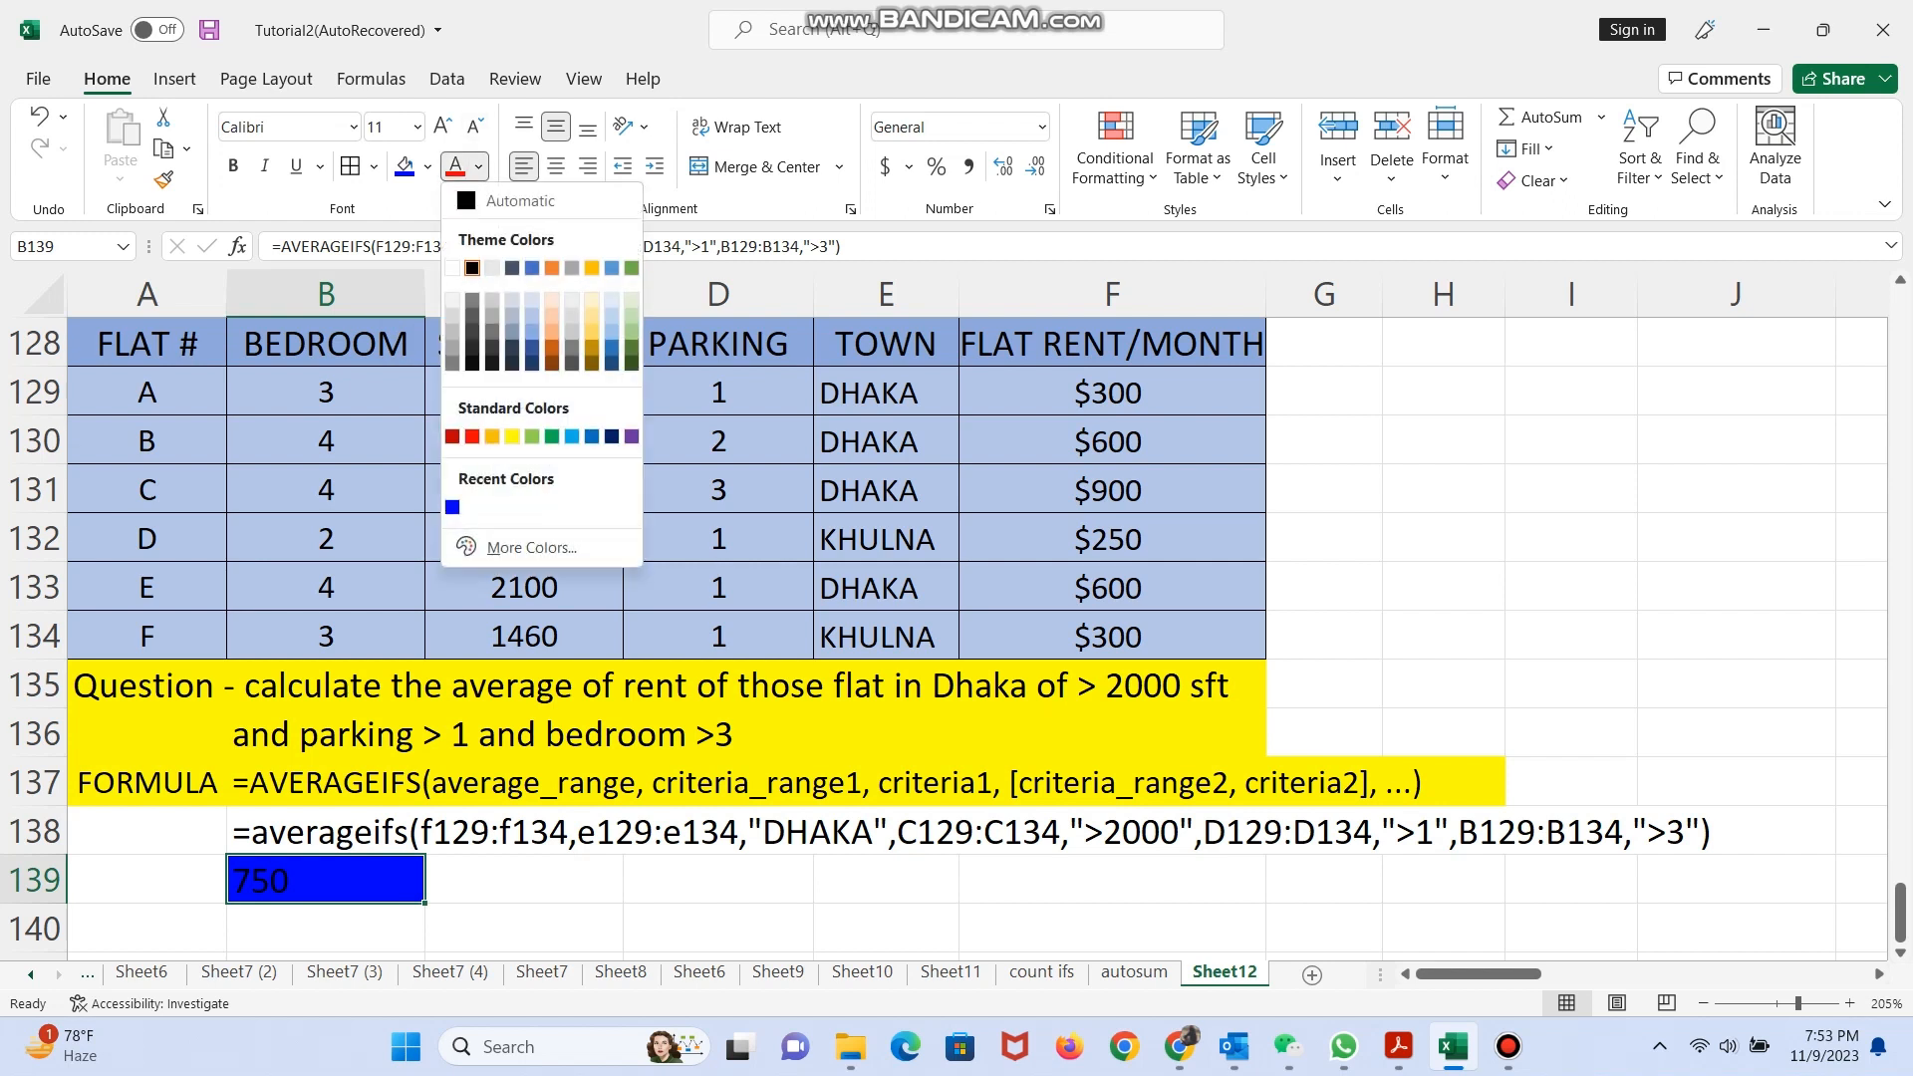
pyautogui.click(453, 268)
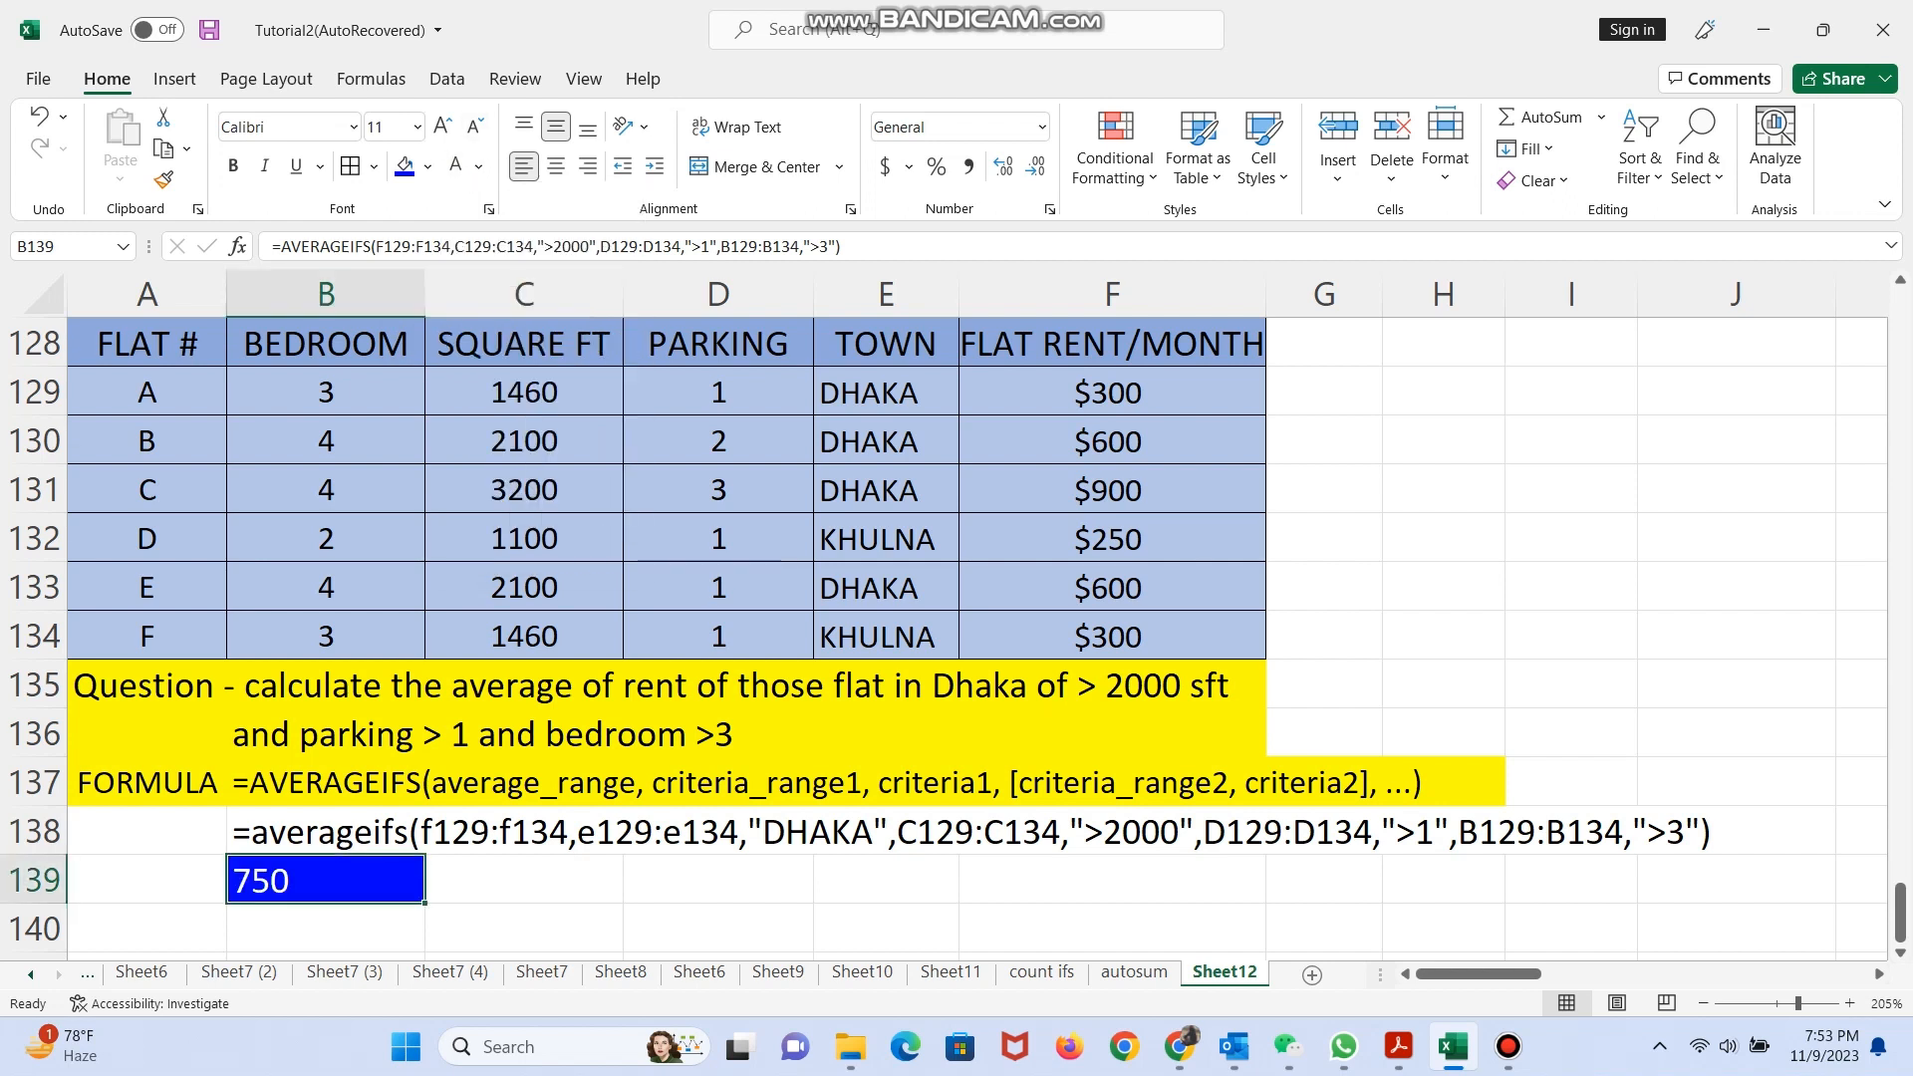
# Format the two matching rents in F130:F131 with the bright blue fill and white font.
pyautogui.click(1112, 442)
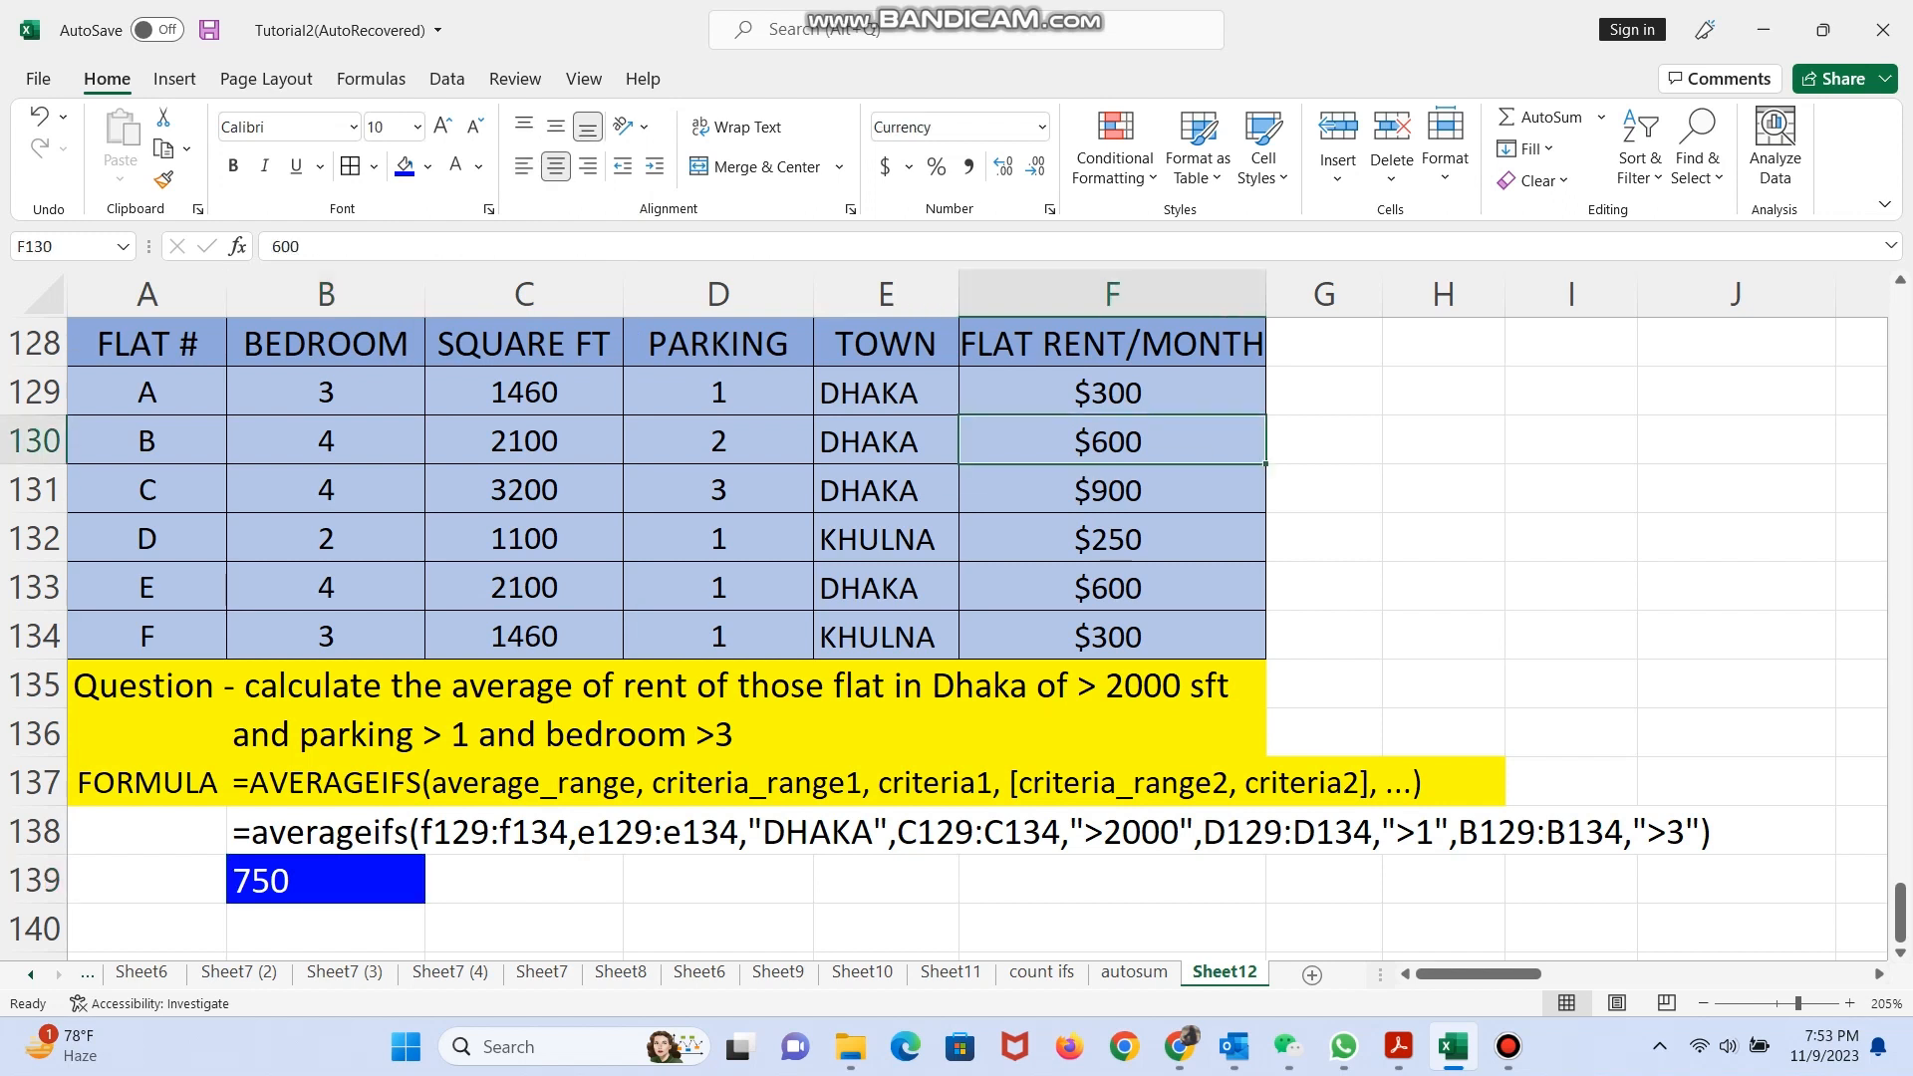
pyautogui.moveTo(1112, 442); pyautogui.dragTo(1112, 490)
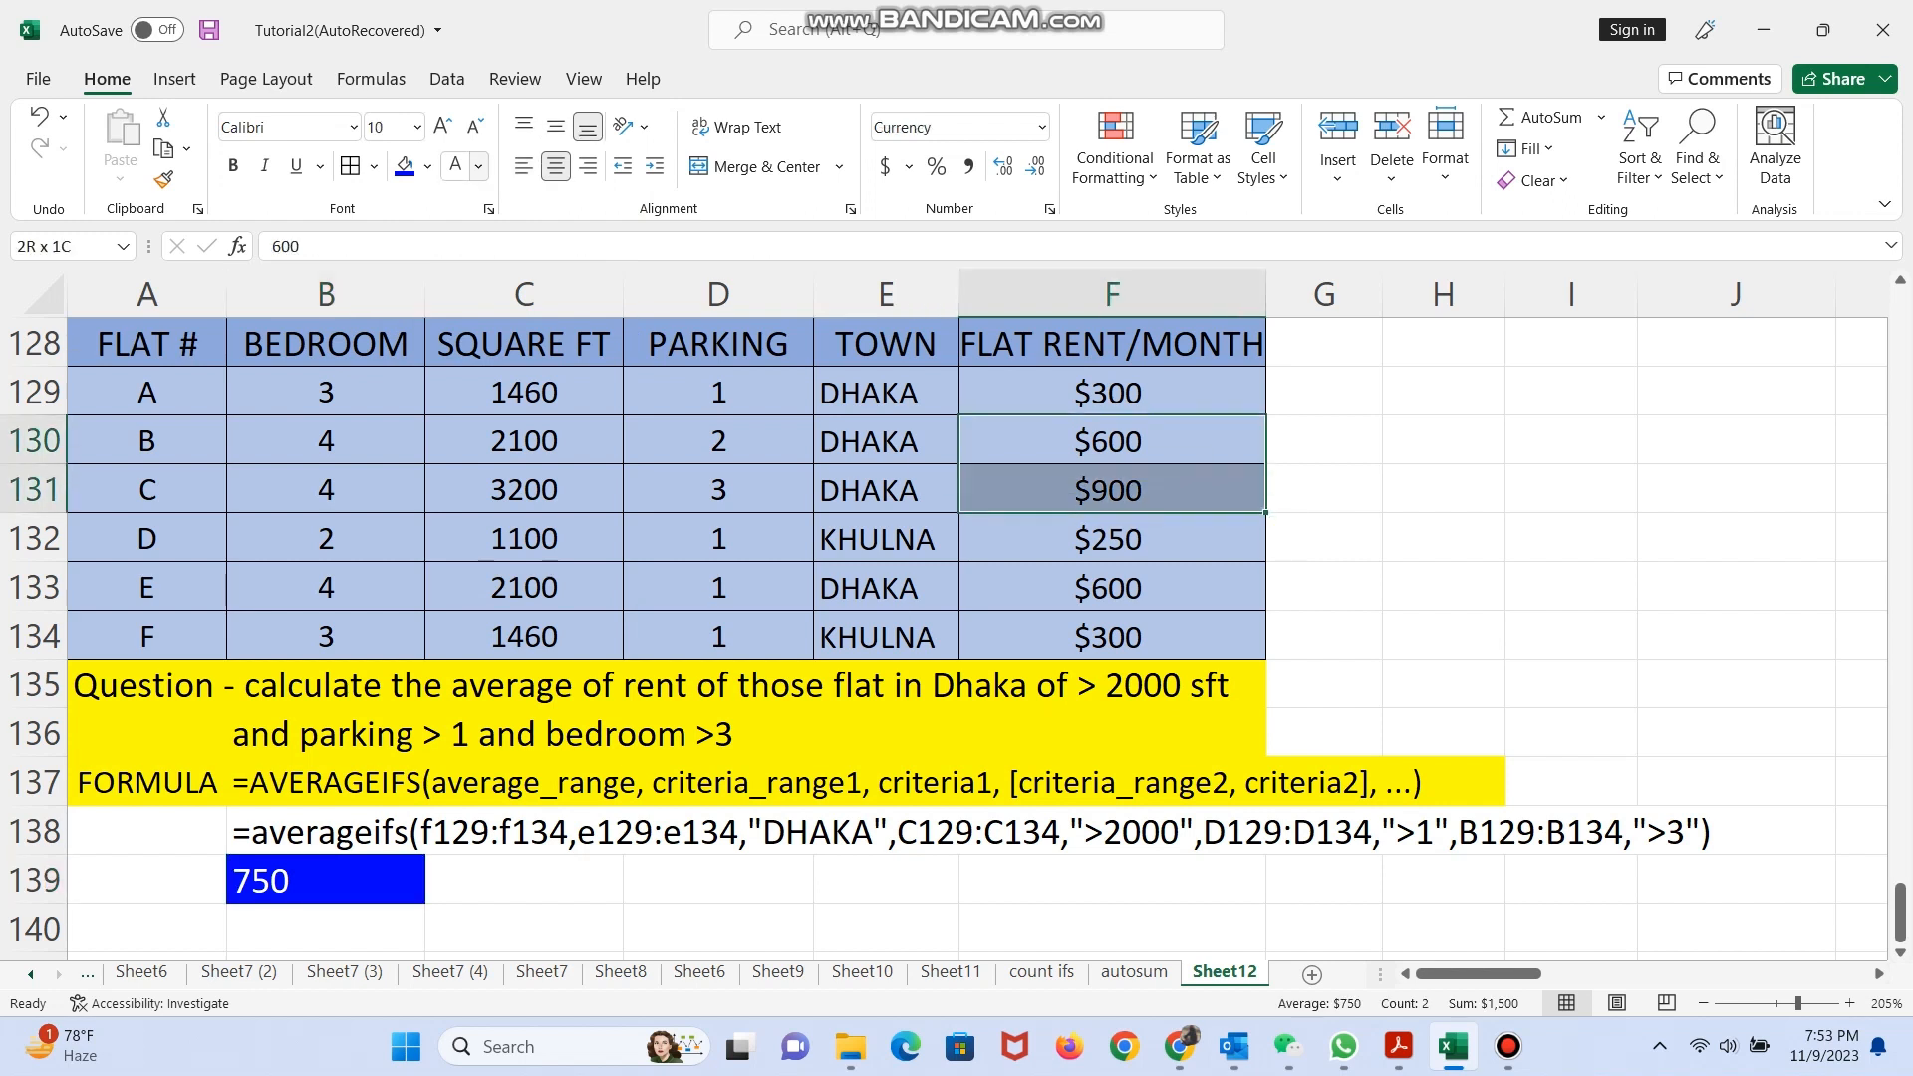
pyautogui.click(404, 166)
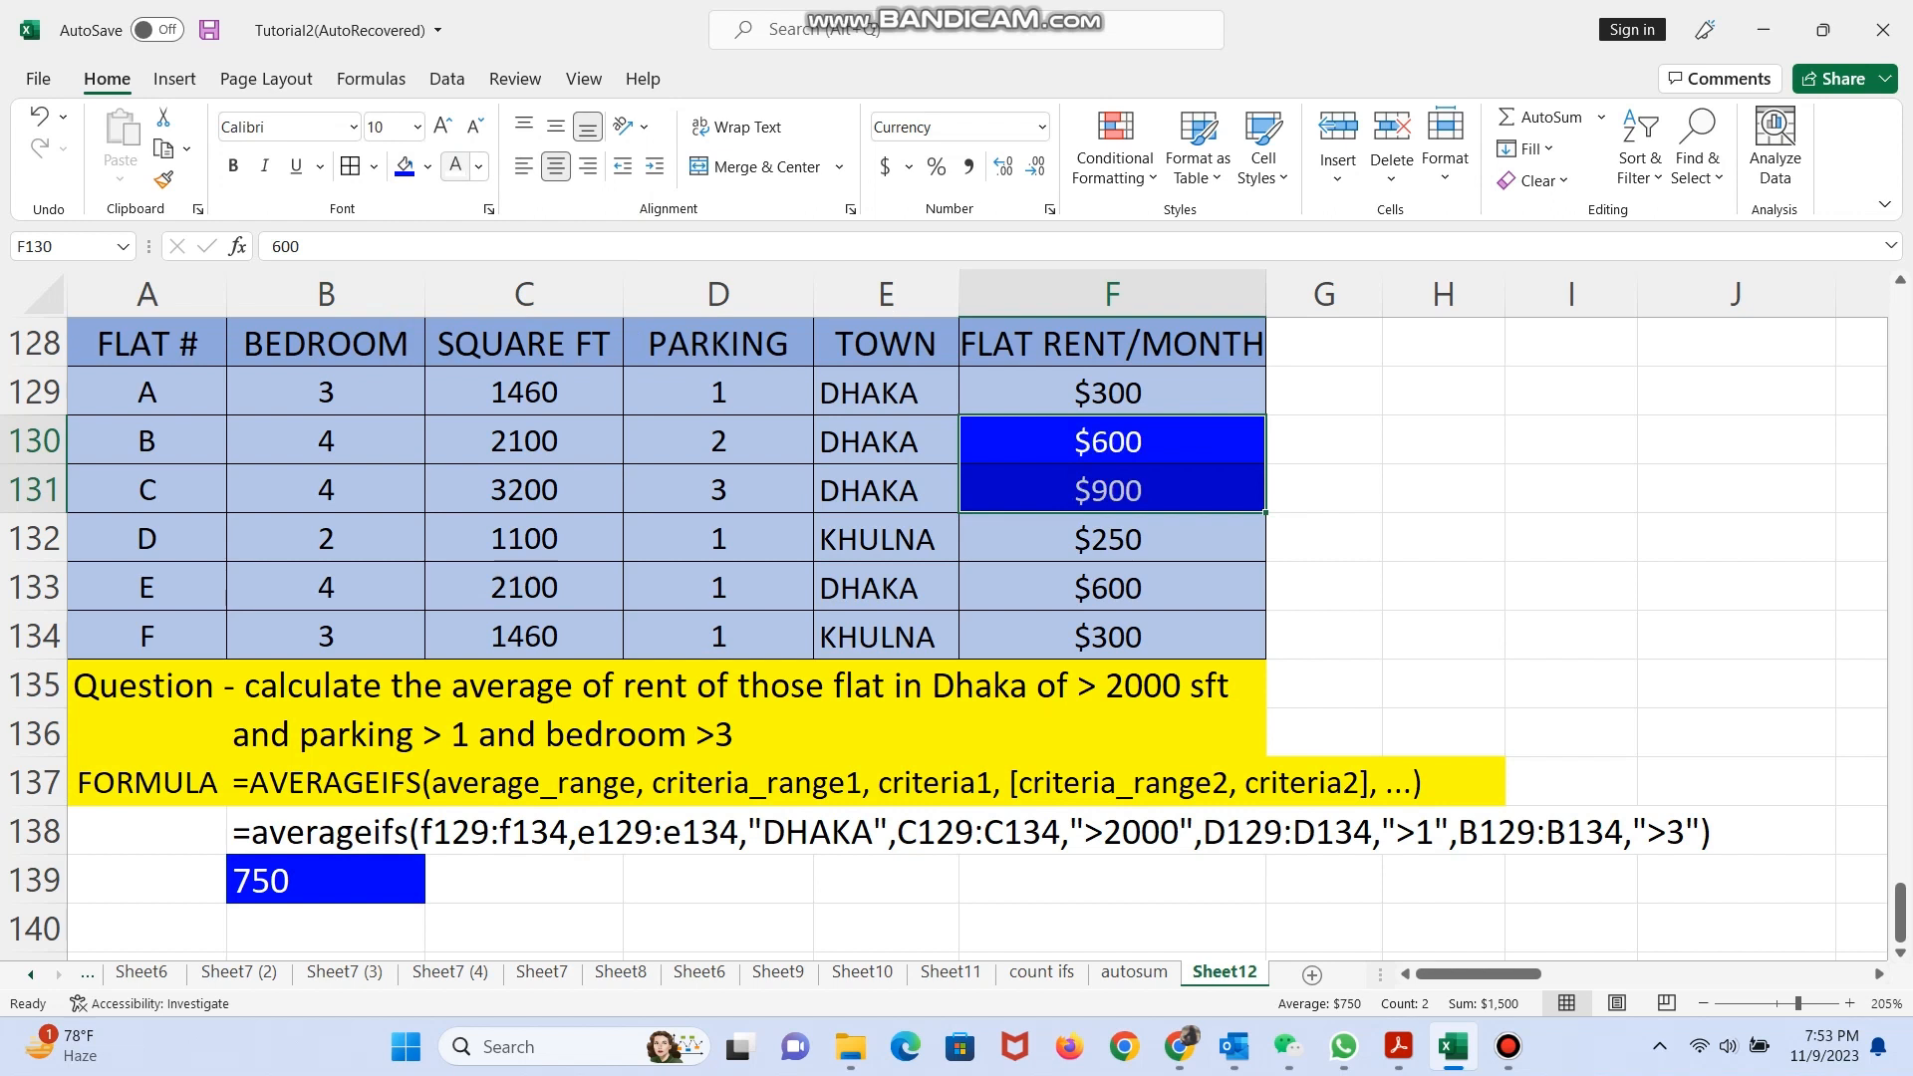
# Add the two highlighted rents in G130 with the formula =600+900.
pyautogui.click(1324, 440)
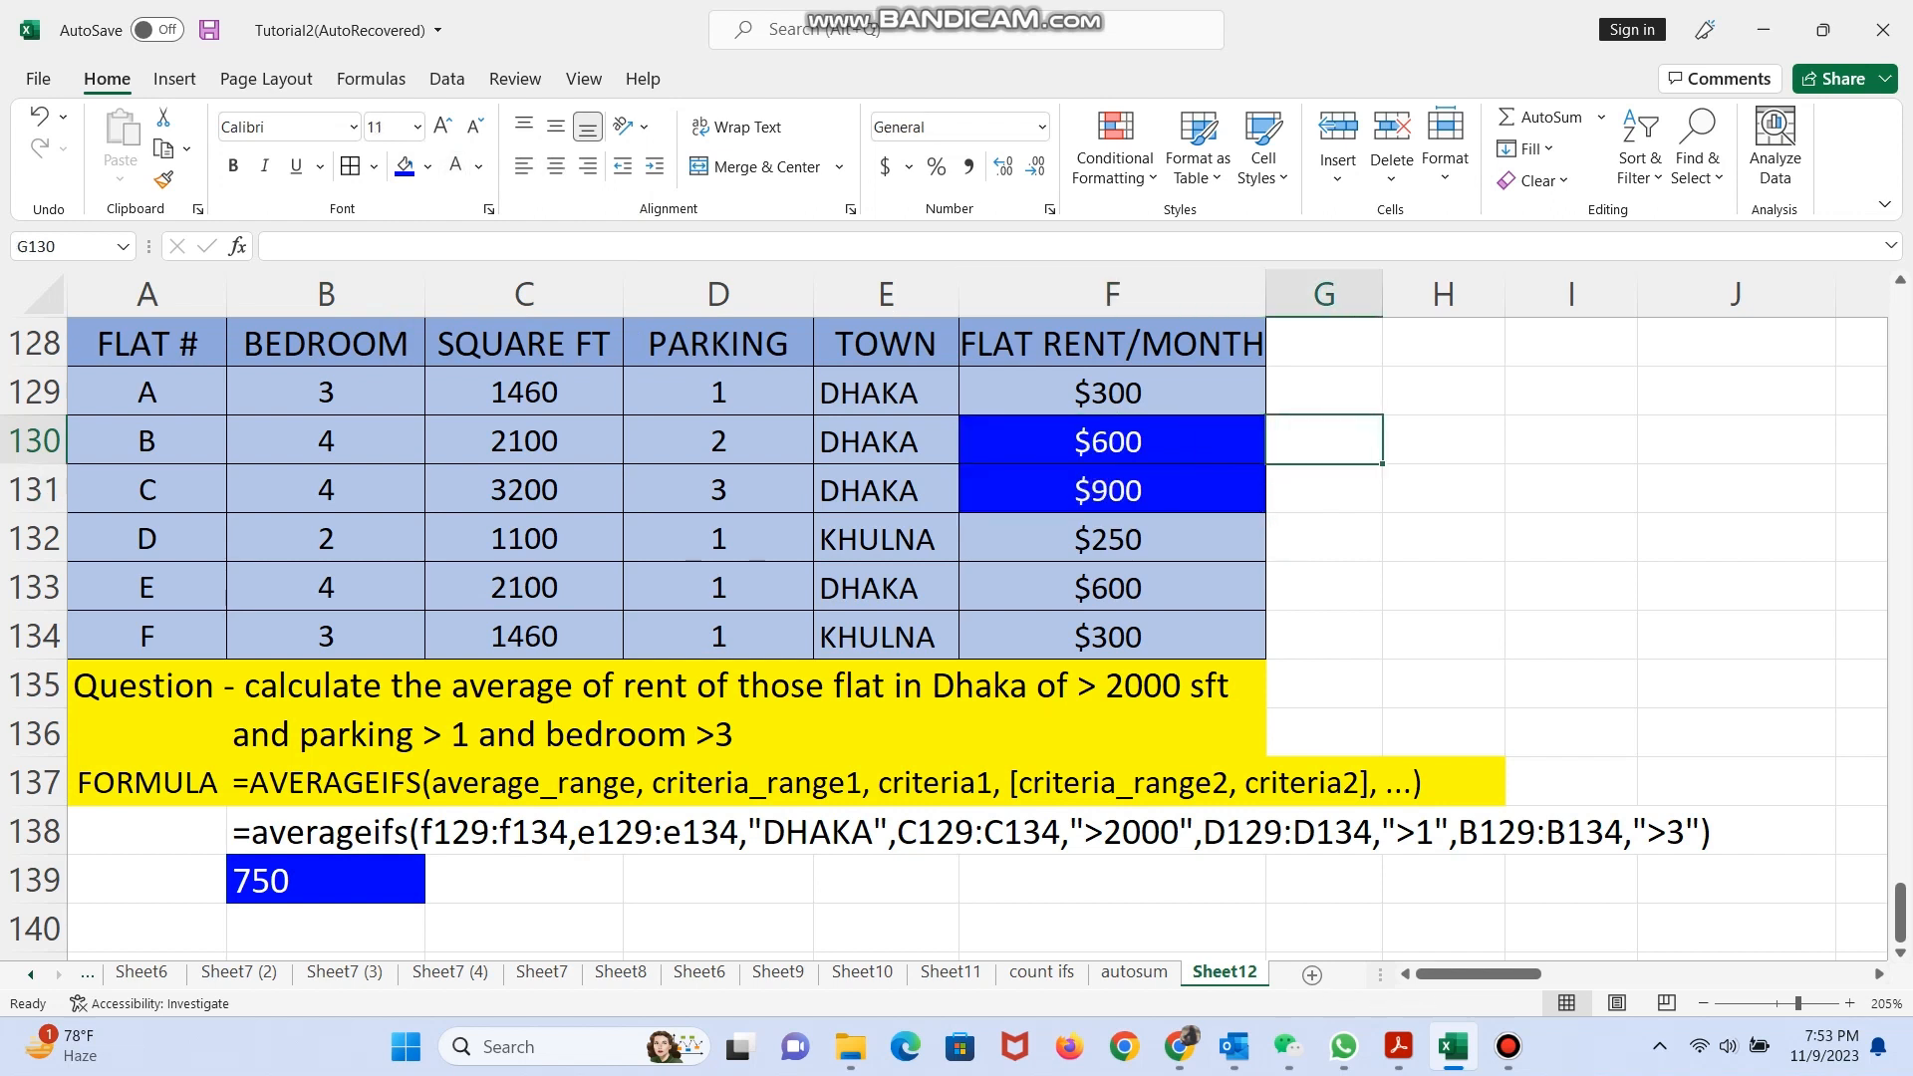
pyautogui.write('=600')
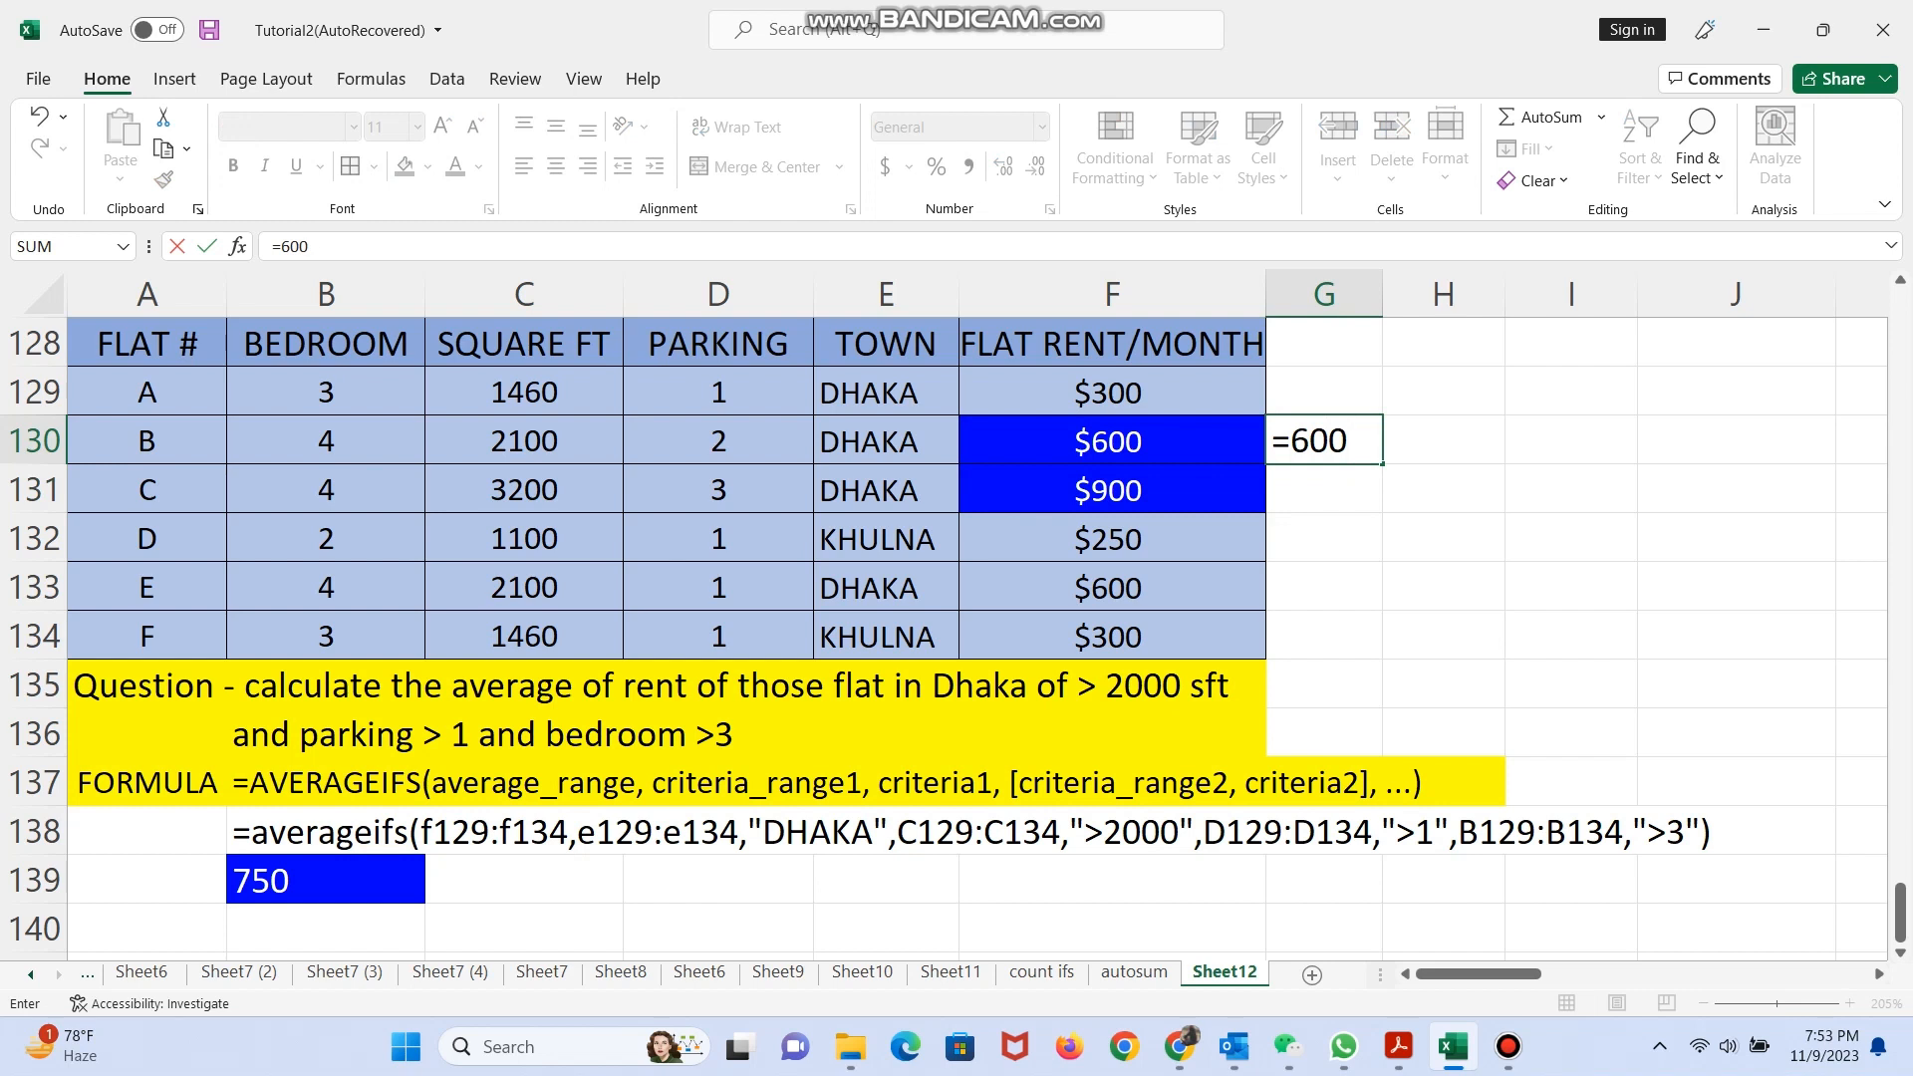
pyautogui.write('+900')
pyautogui.press('Return')
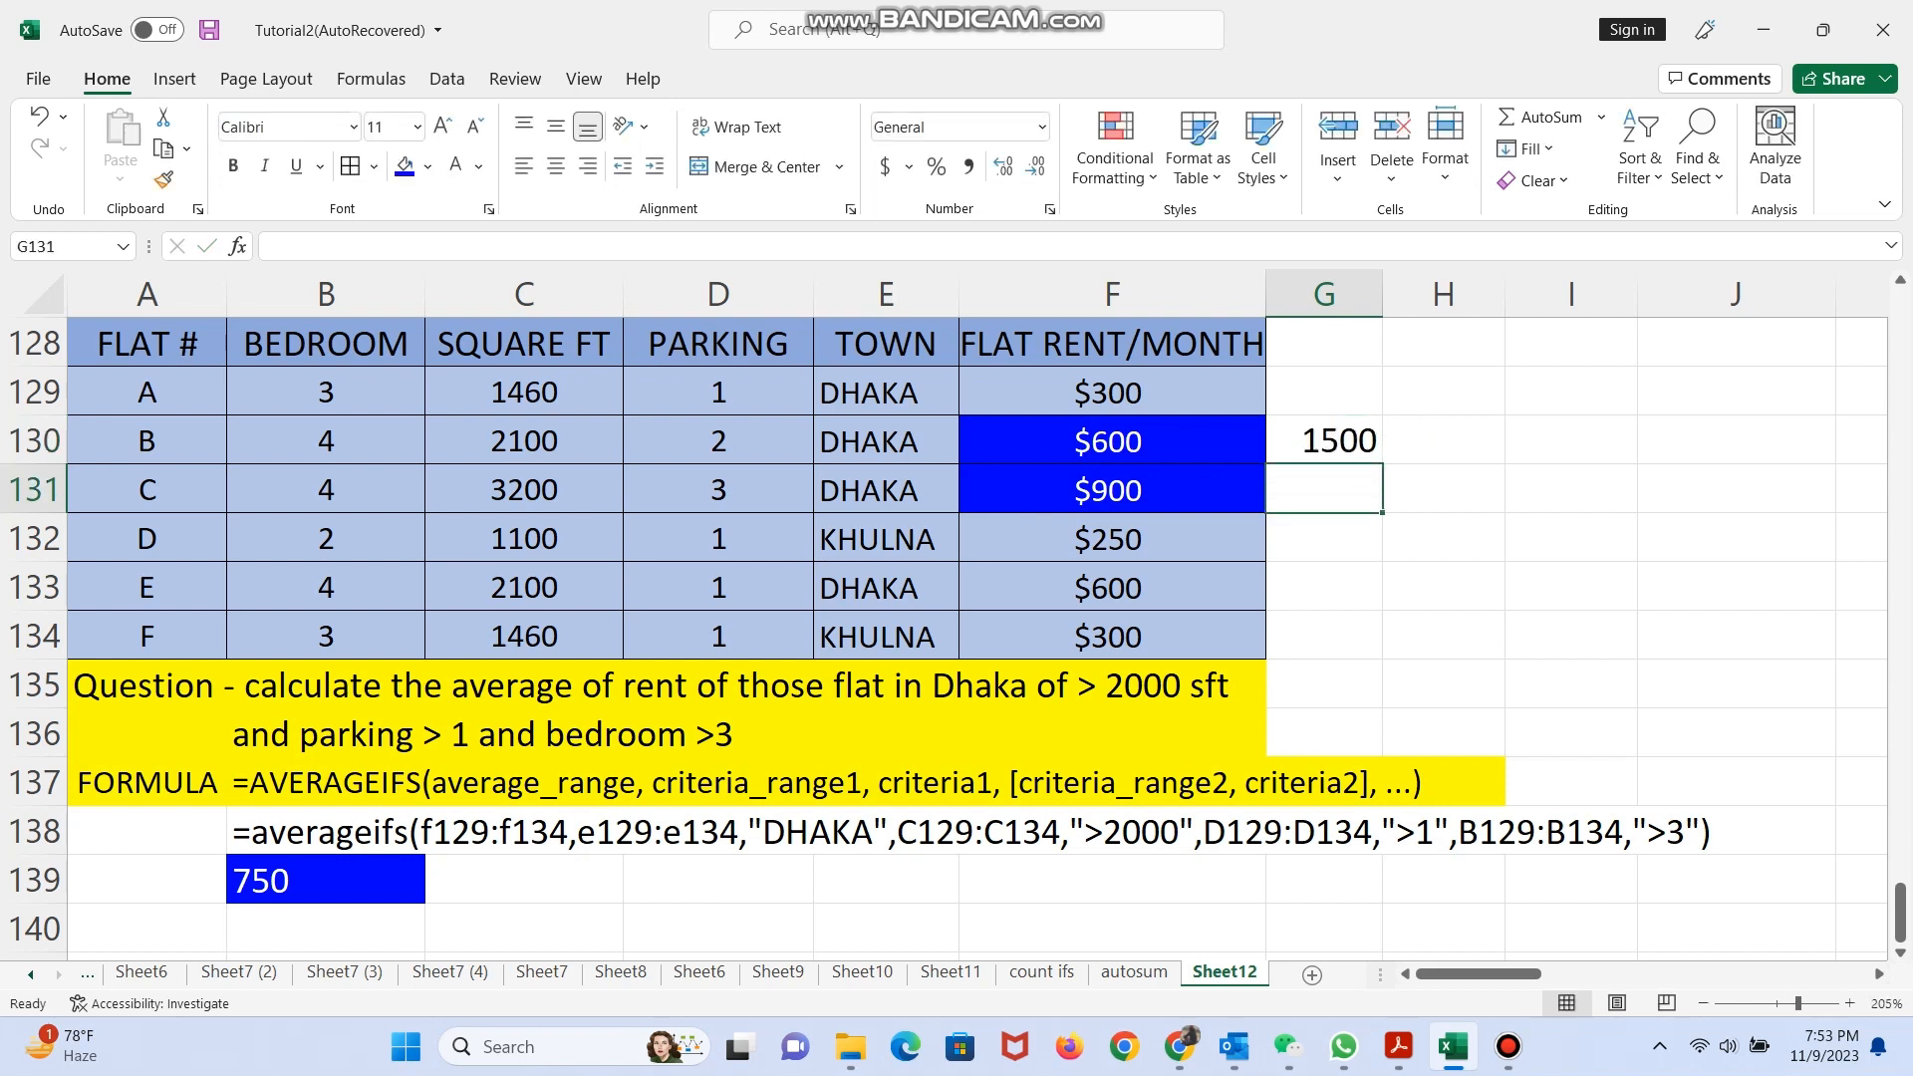
# Calculate the average manually in H130 with the formula =G130/2.
pyautogui.press('Up')
pyautogui.press('Right')
pyautogui.write('=')
pyautogui.press('Left')
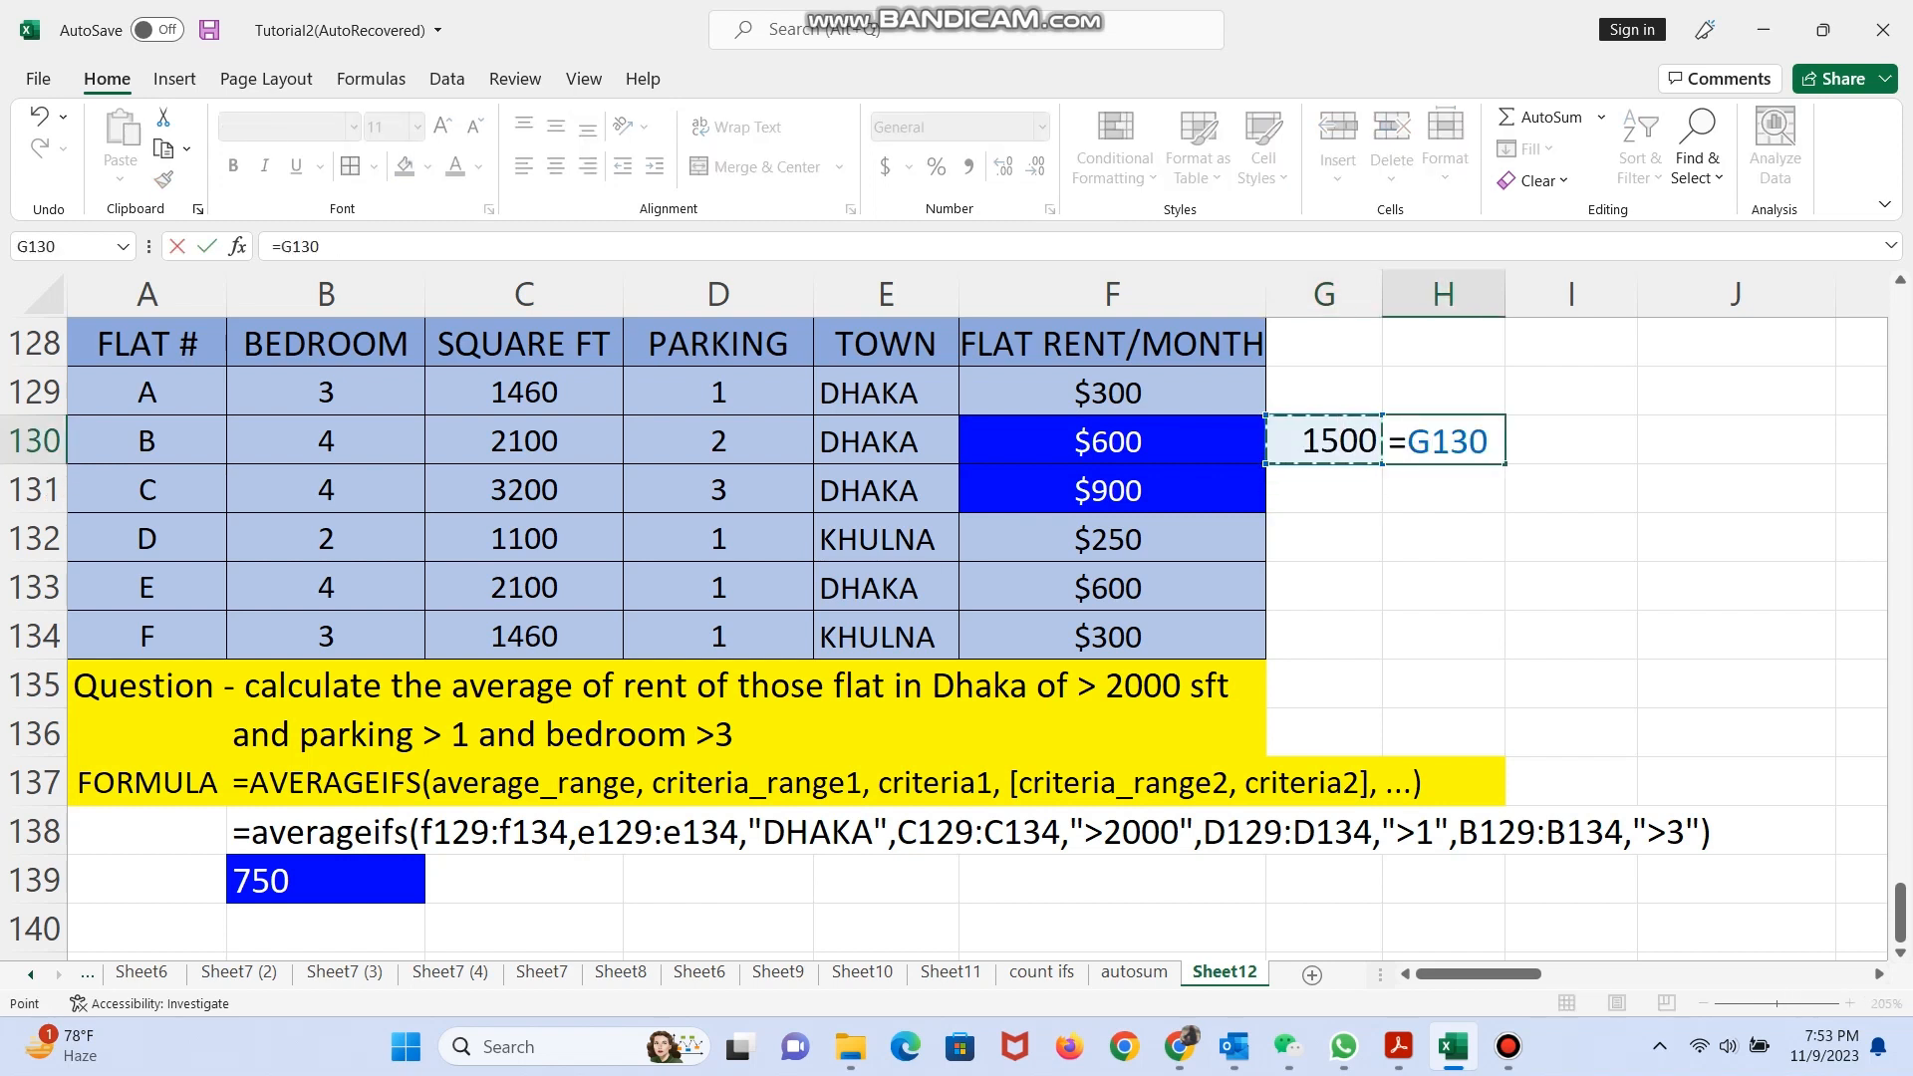
pyautogui.write('/2')
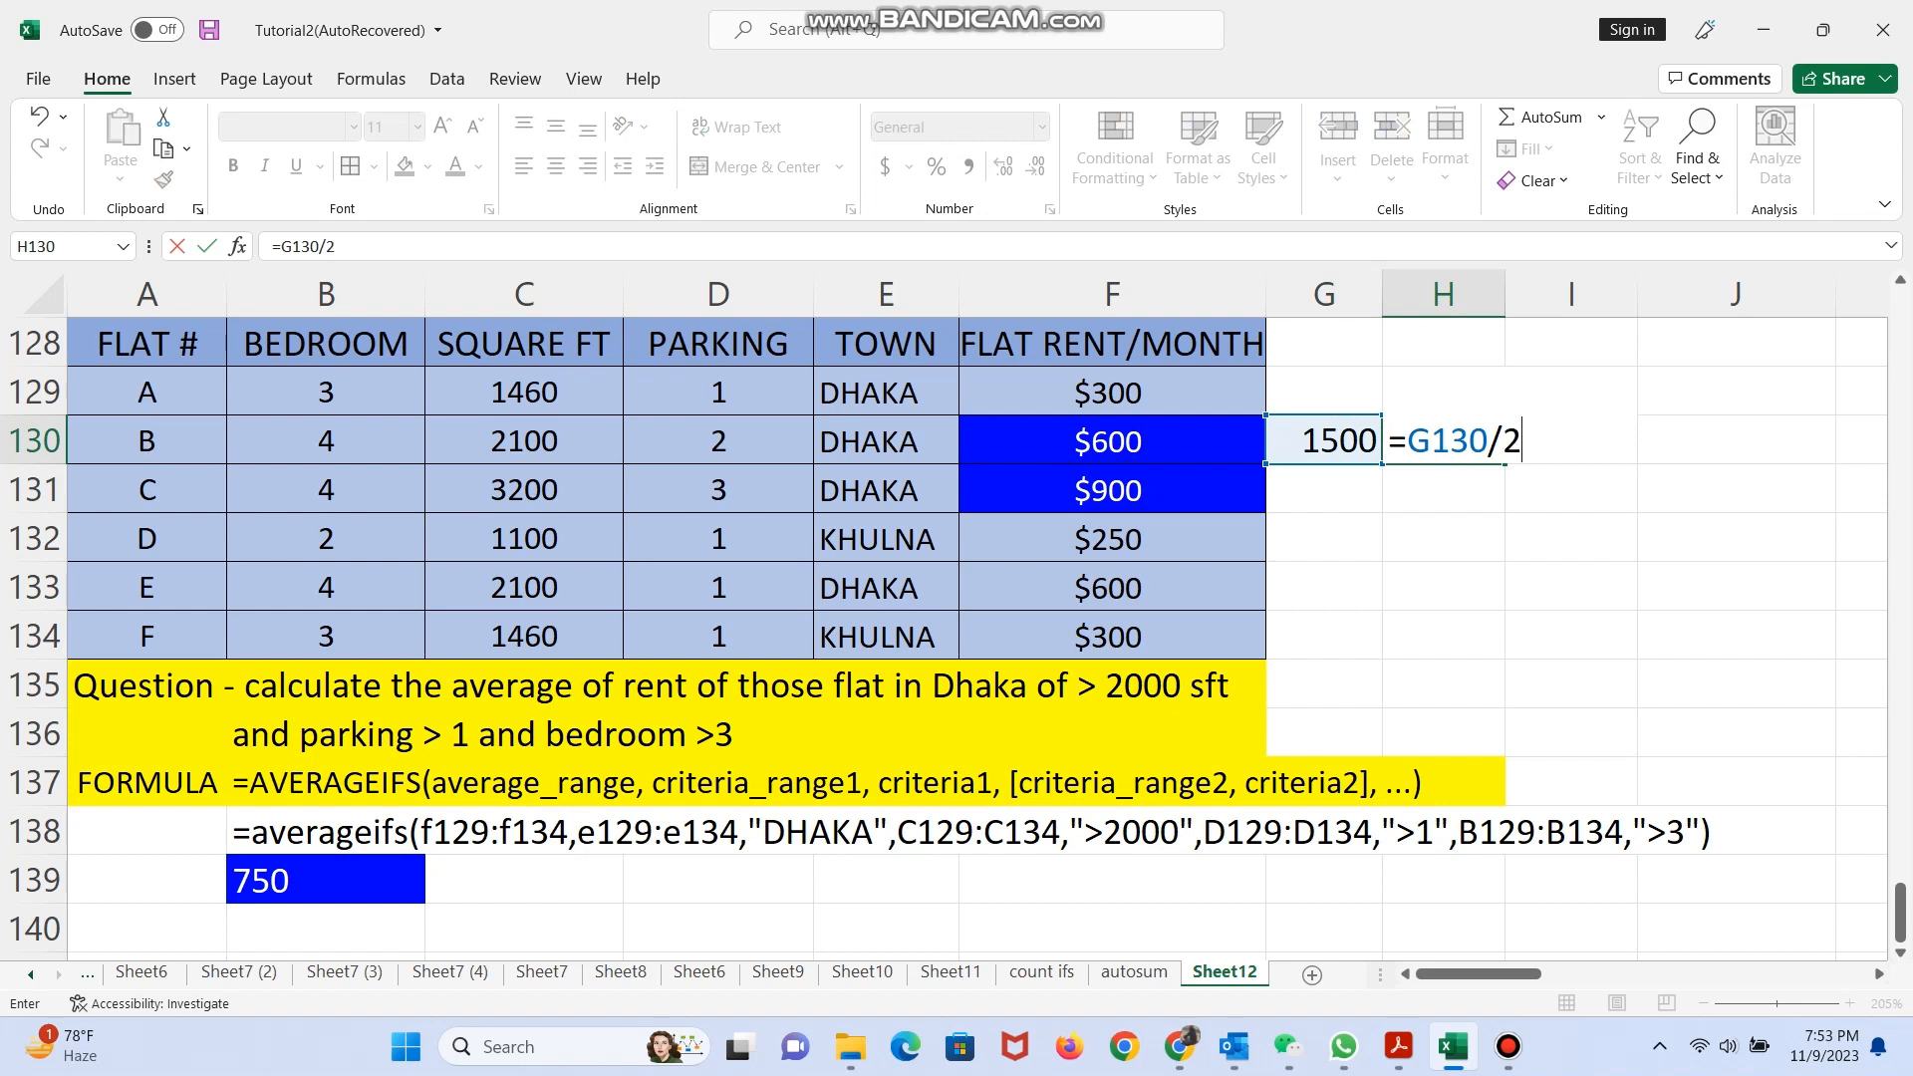
pyautogui.press('Return')
# Format the manual average in H130 with the bright blue fill and white font.
pyautogui.click(1444, 441)
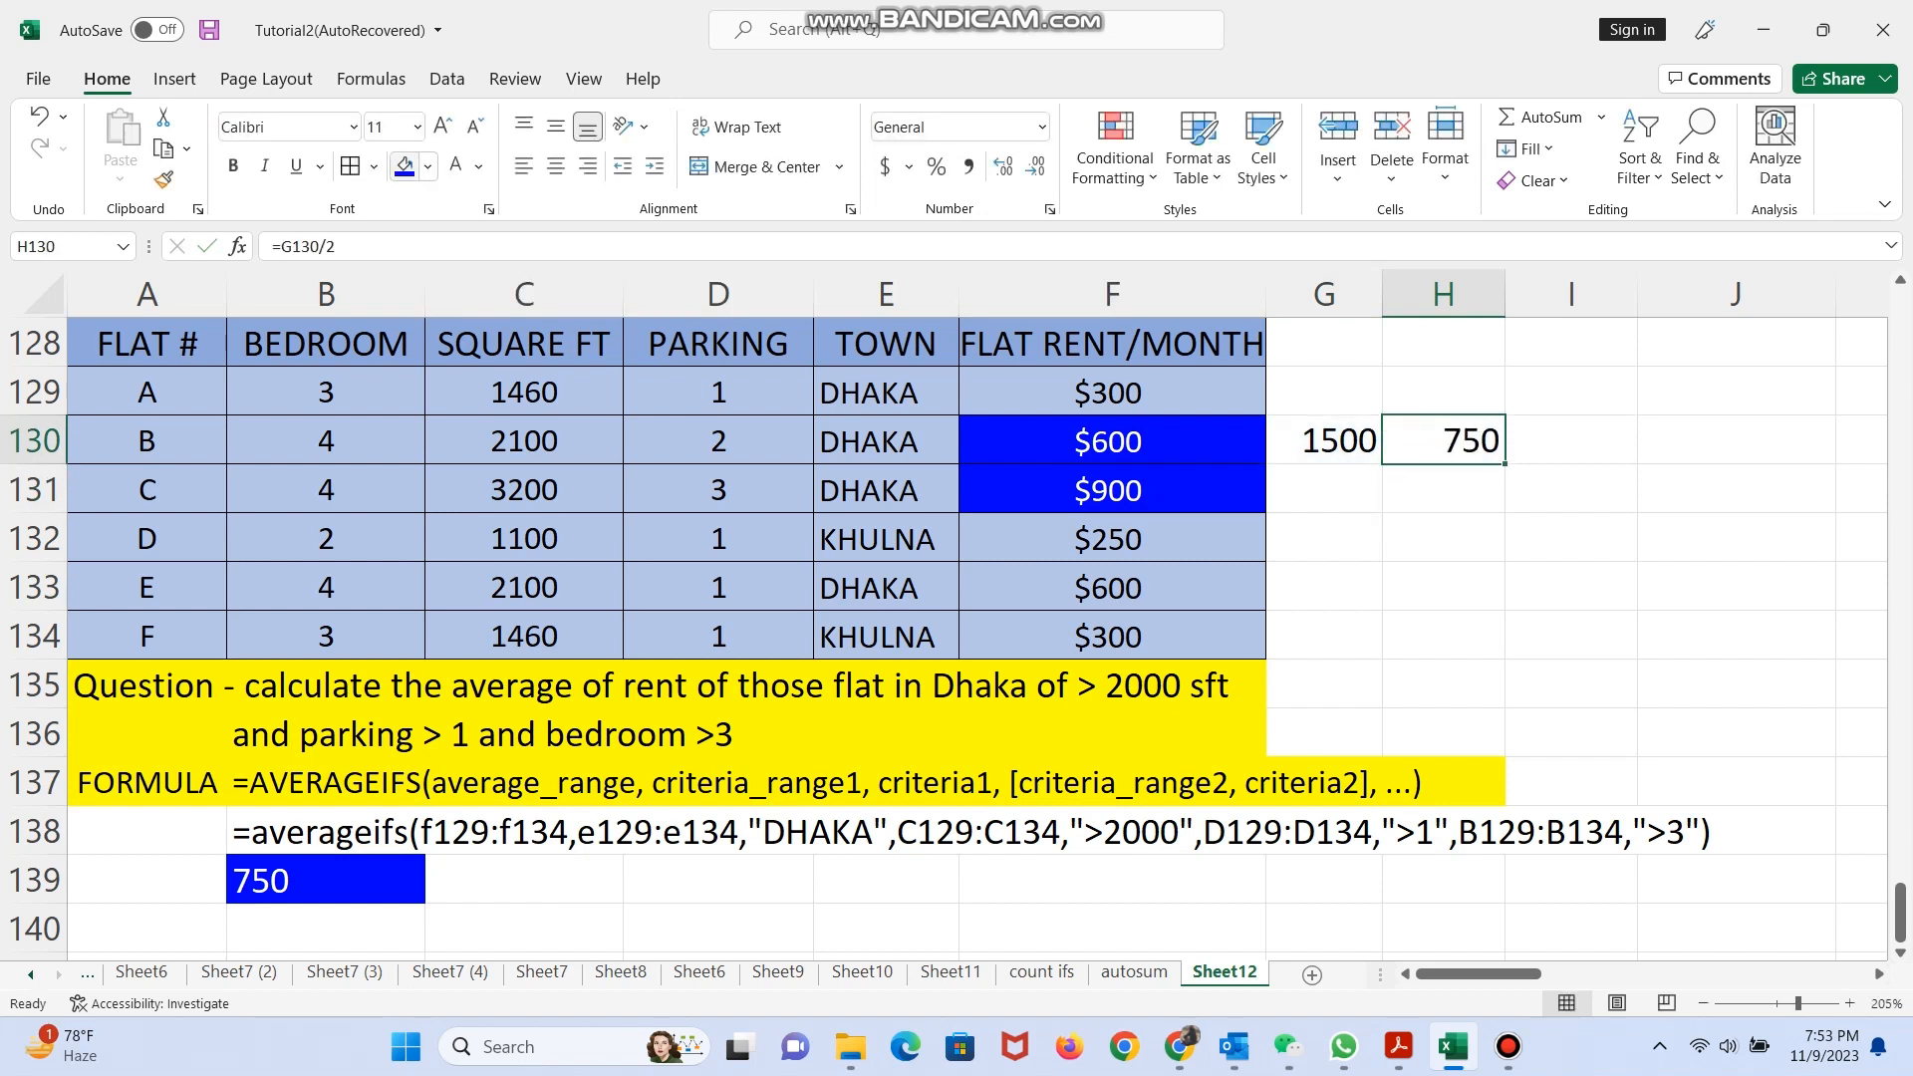
pyautogui.click(404, 165)
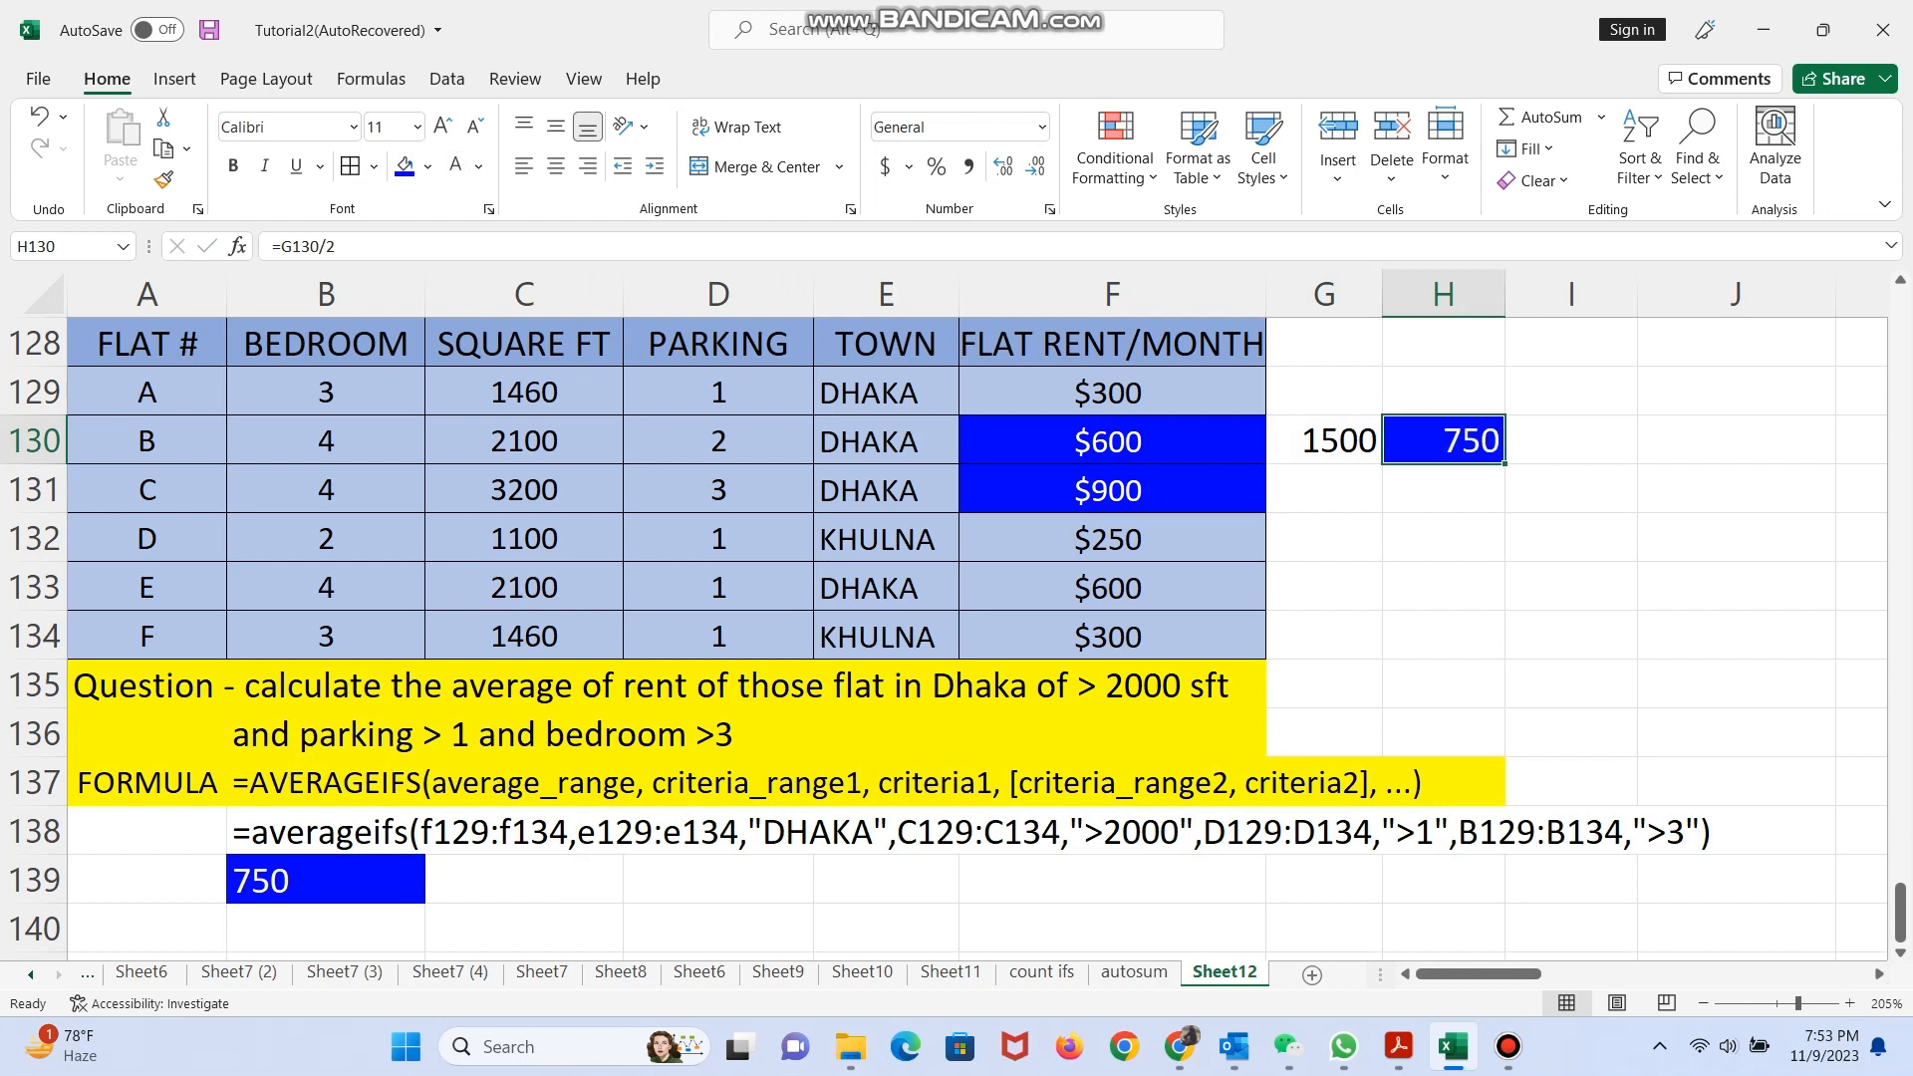
pyautogui.press('Down')
pyautogui.press('Down')
pyautogui.press('Down')
# Change the fill of the manual average in H130 and the AVERAGEIFS result in B139 to yellow.
pyautogui.click(1444, 440)
pyautogui.click(427, 165)
pyautogui.click(461, 399)
pyautogui.click(524, 392)
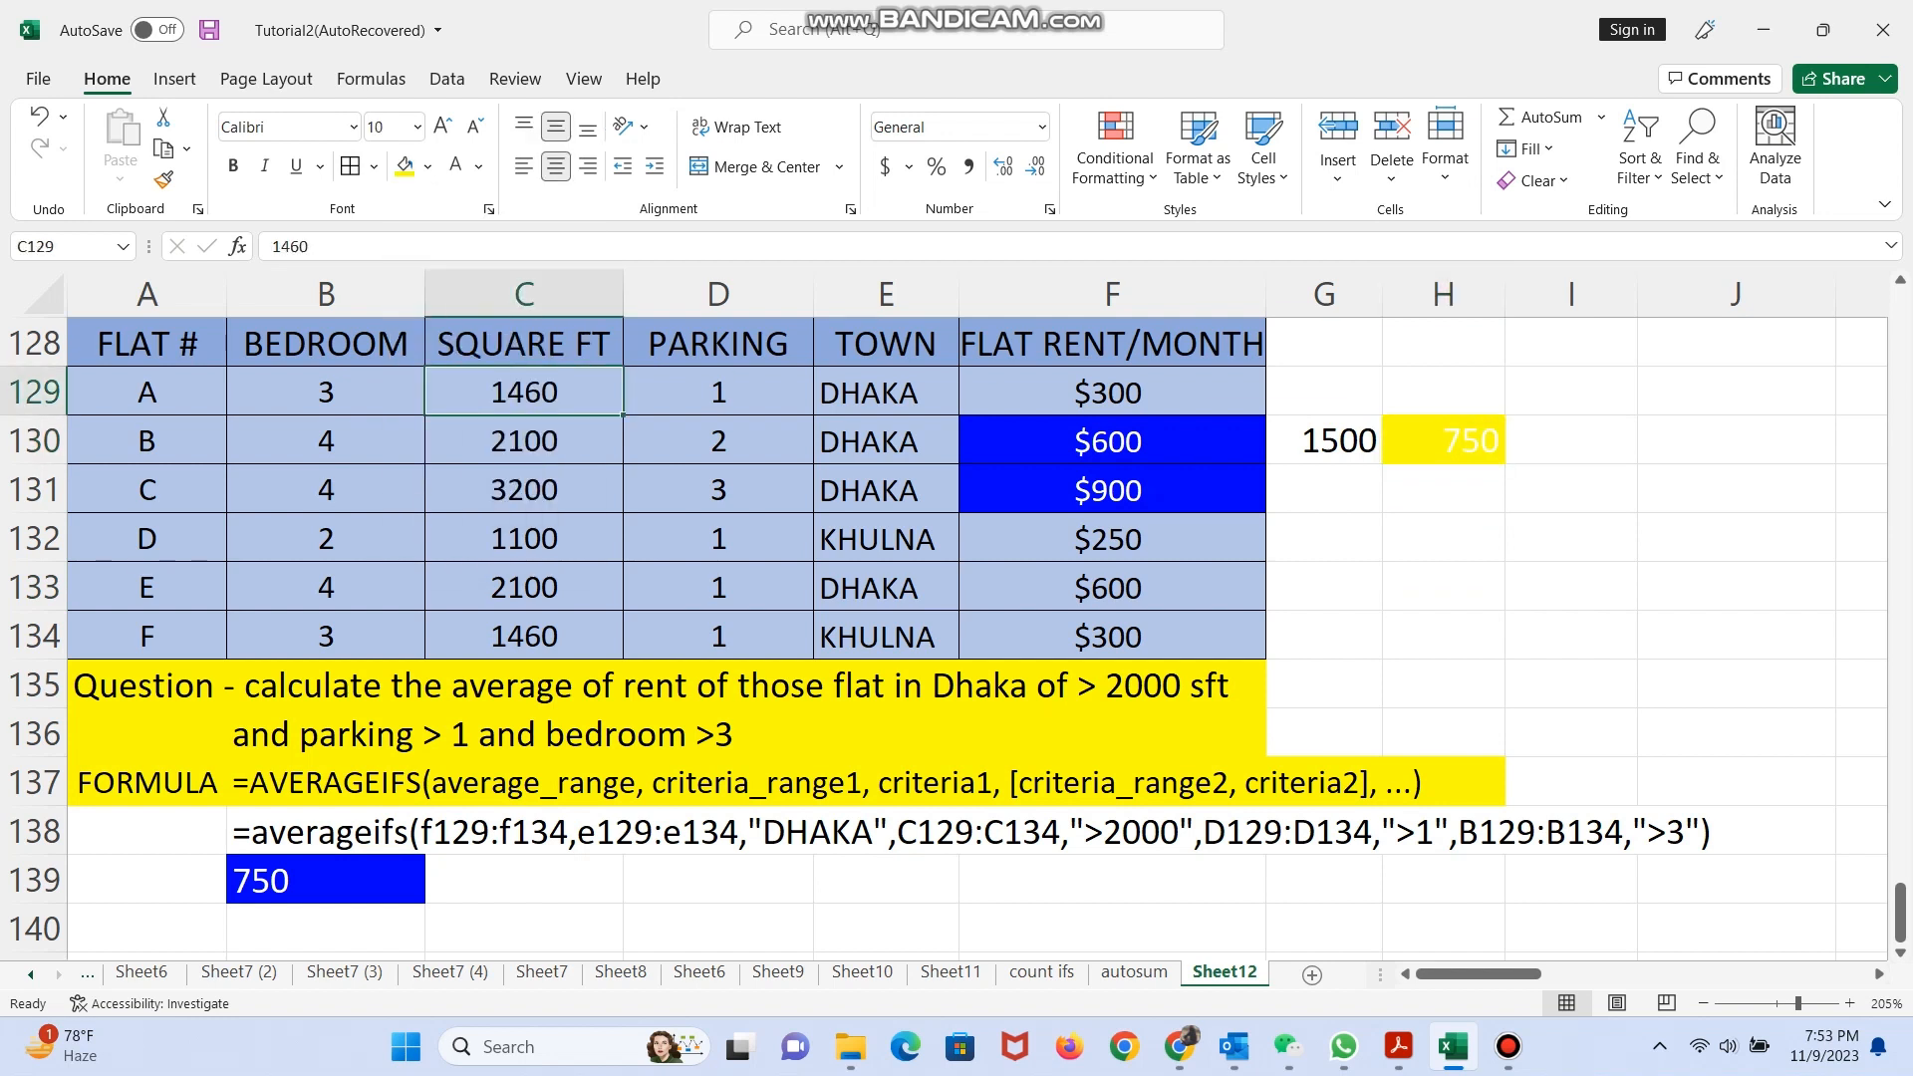
pyautogui.click(325, 879)
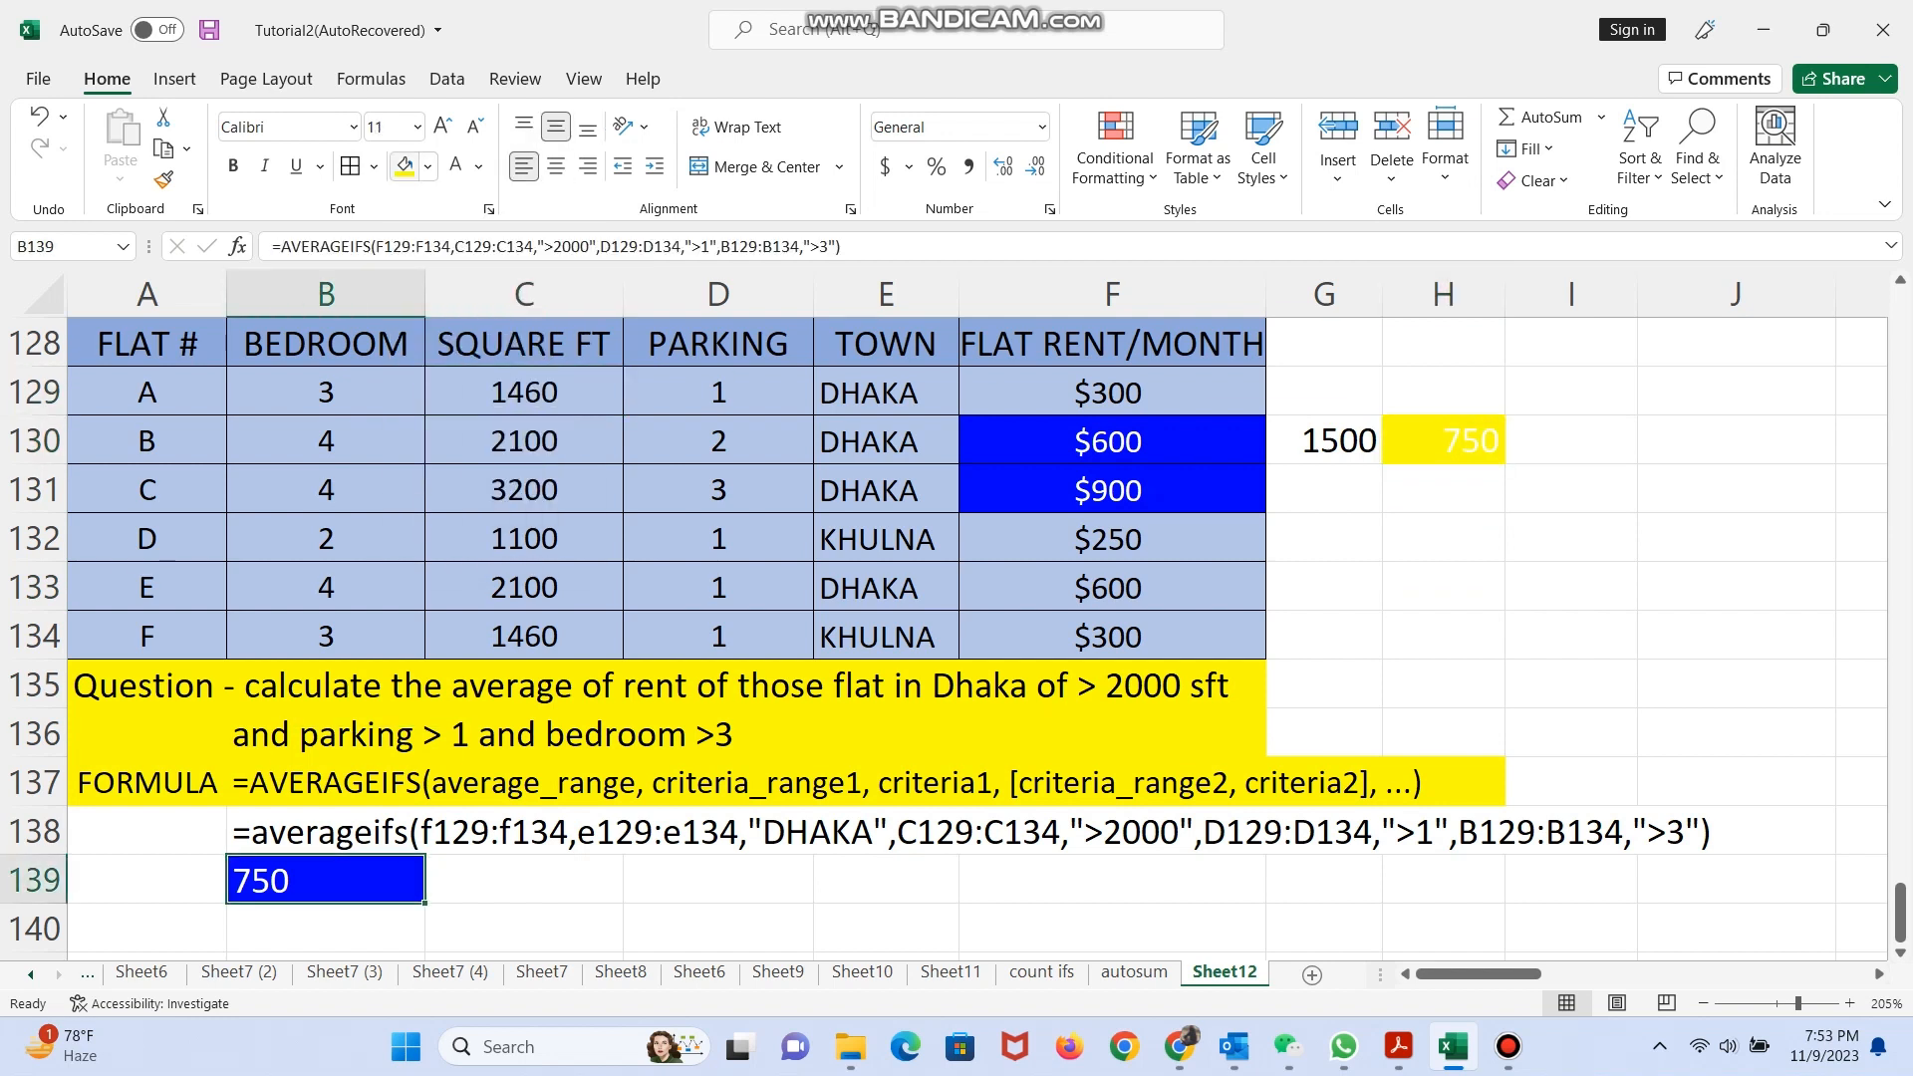
pyautogui.click(404, 165)
# Set the font colour of H130 and B139 to automatic black.
pyautogui.click(1444, 441)
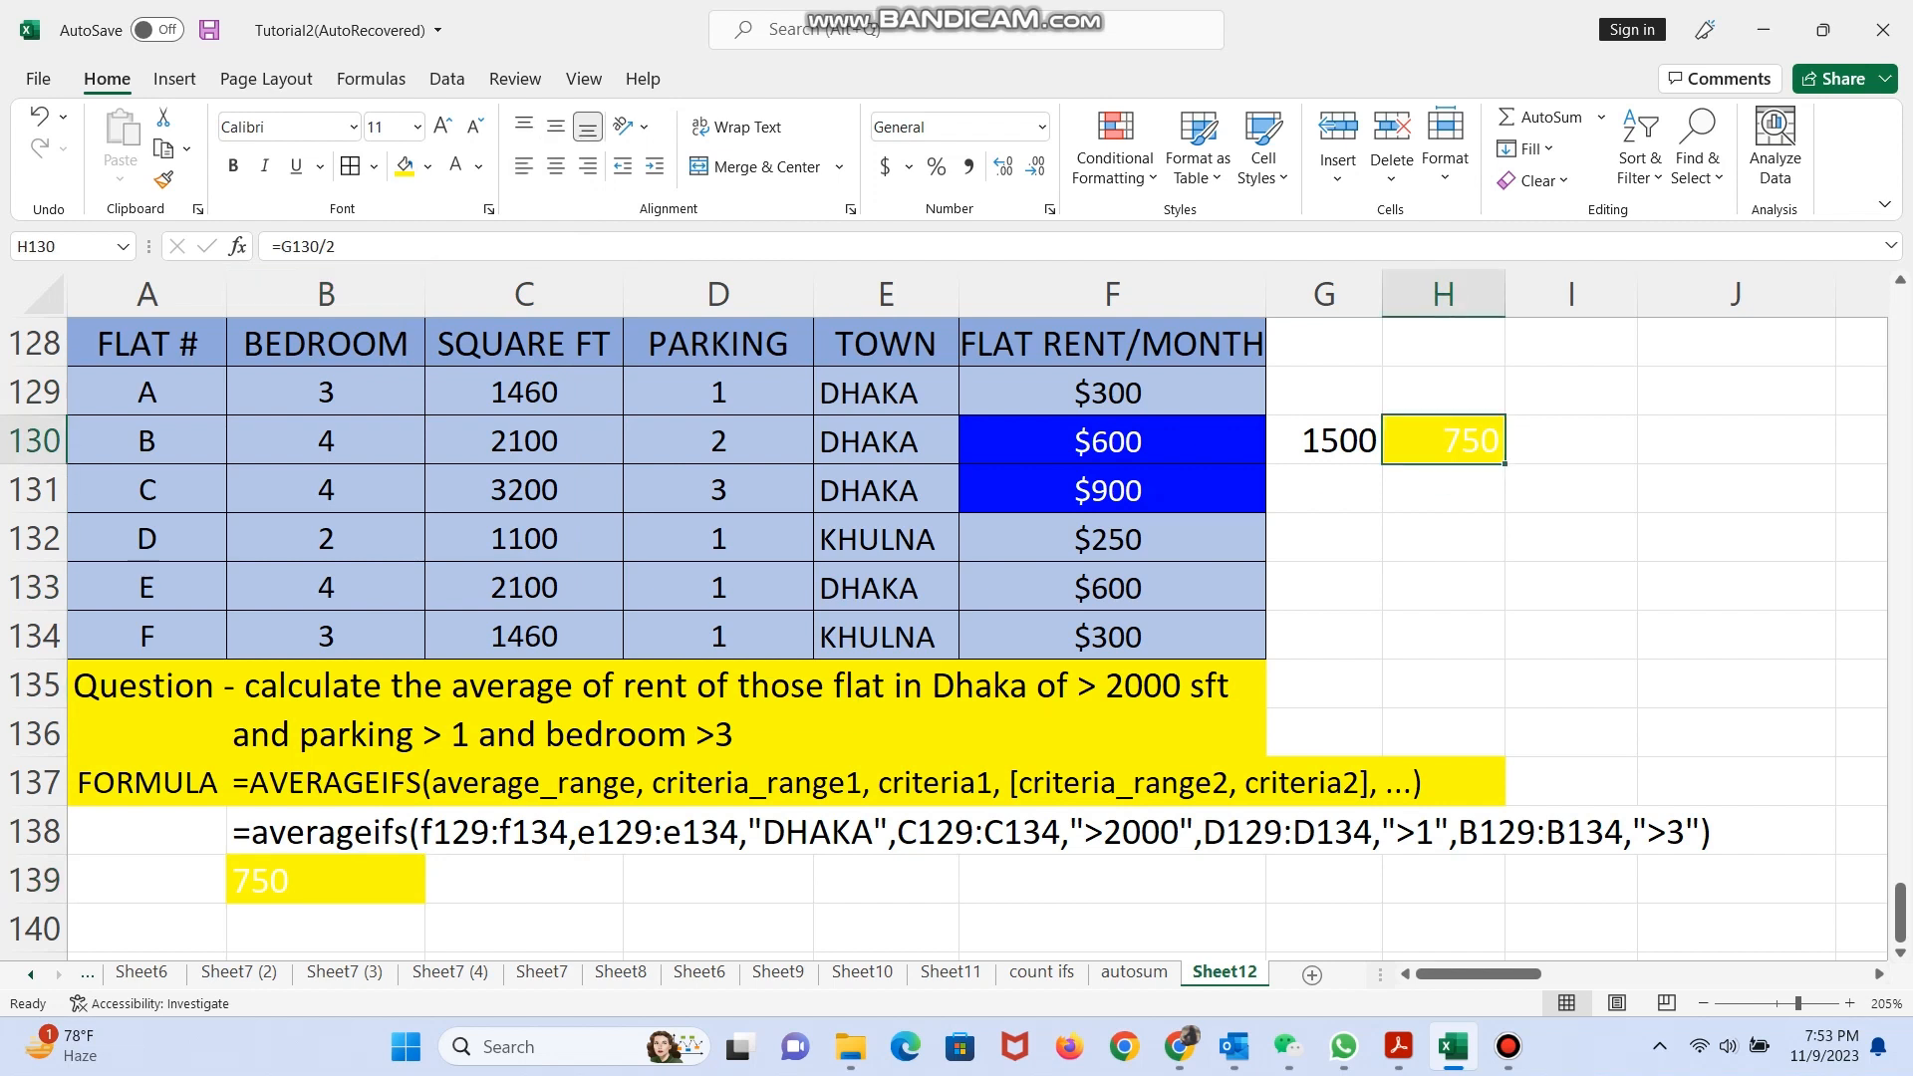
pyautogui.click(478, 165)
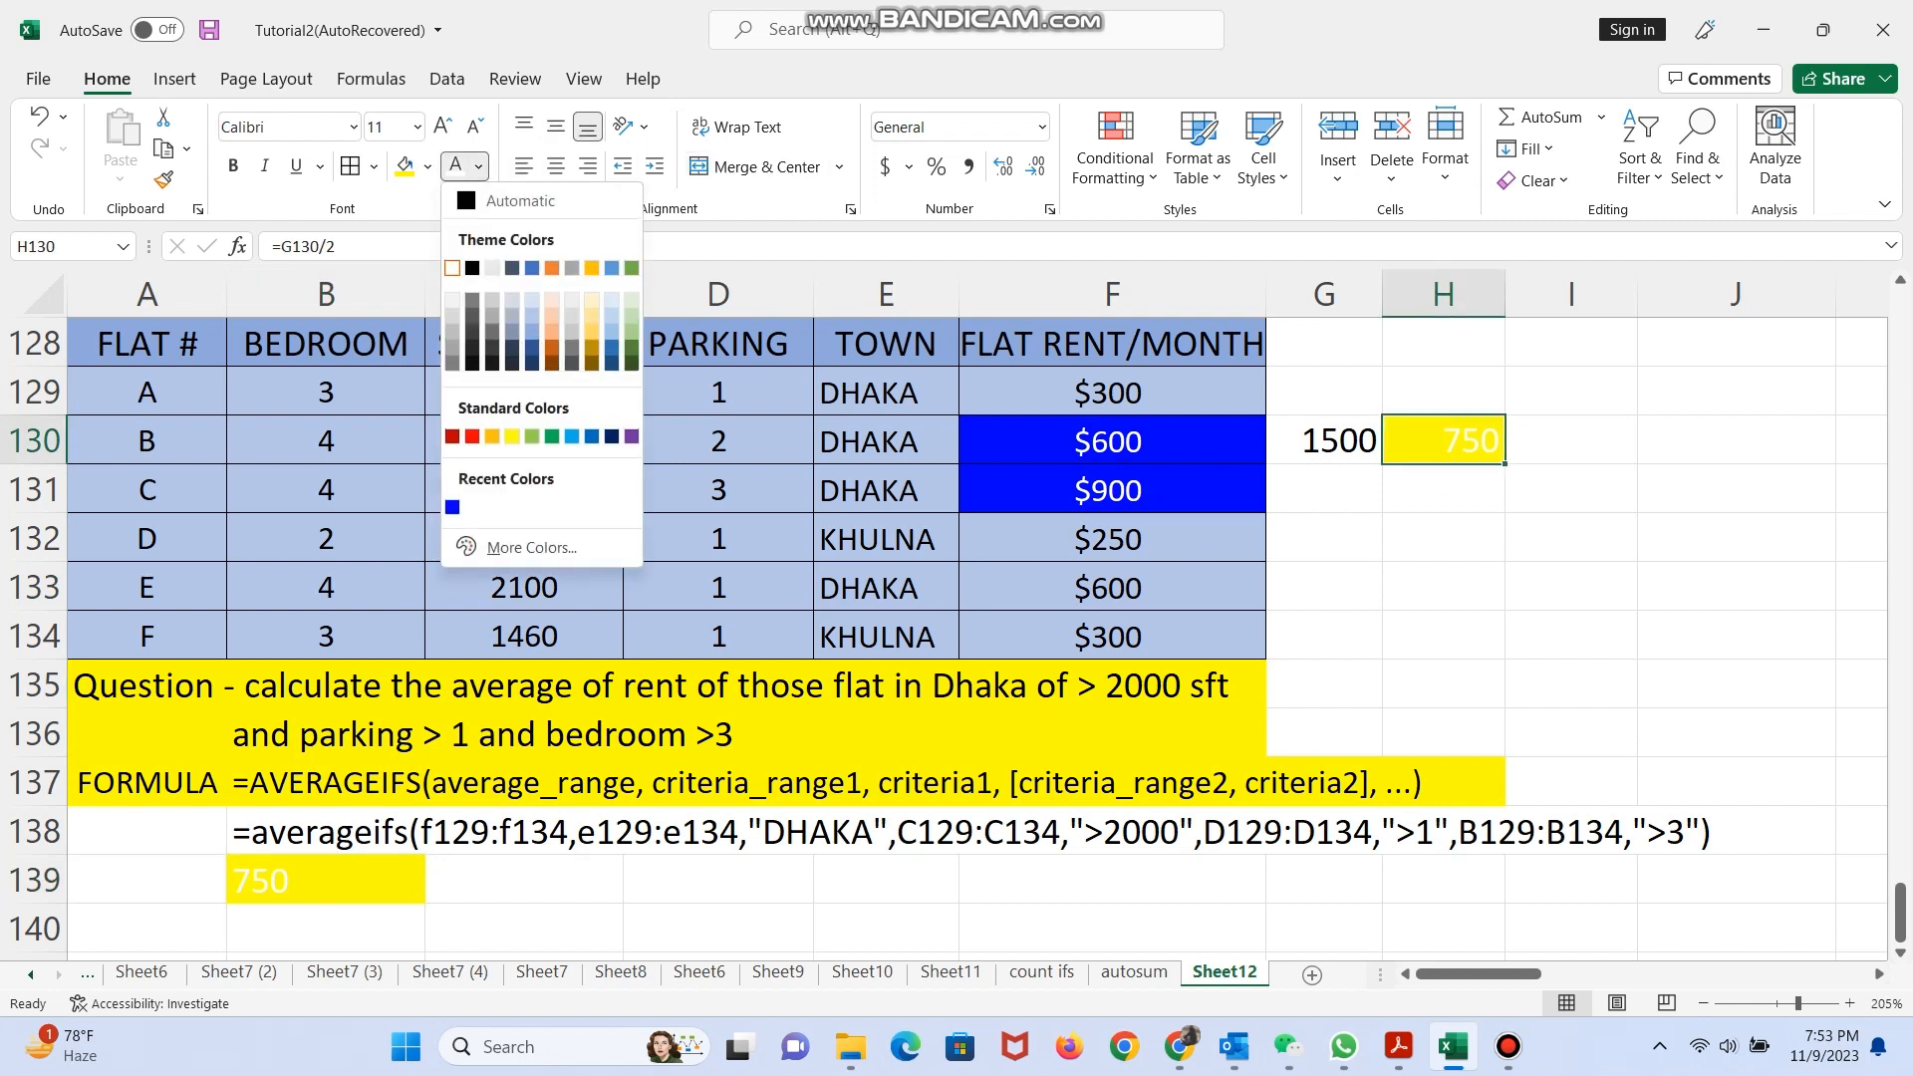
pyautogui.click(503, 198)
pyautogui.click(326, 878)
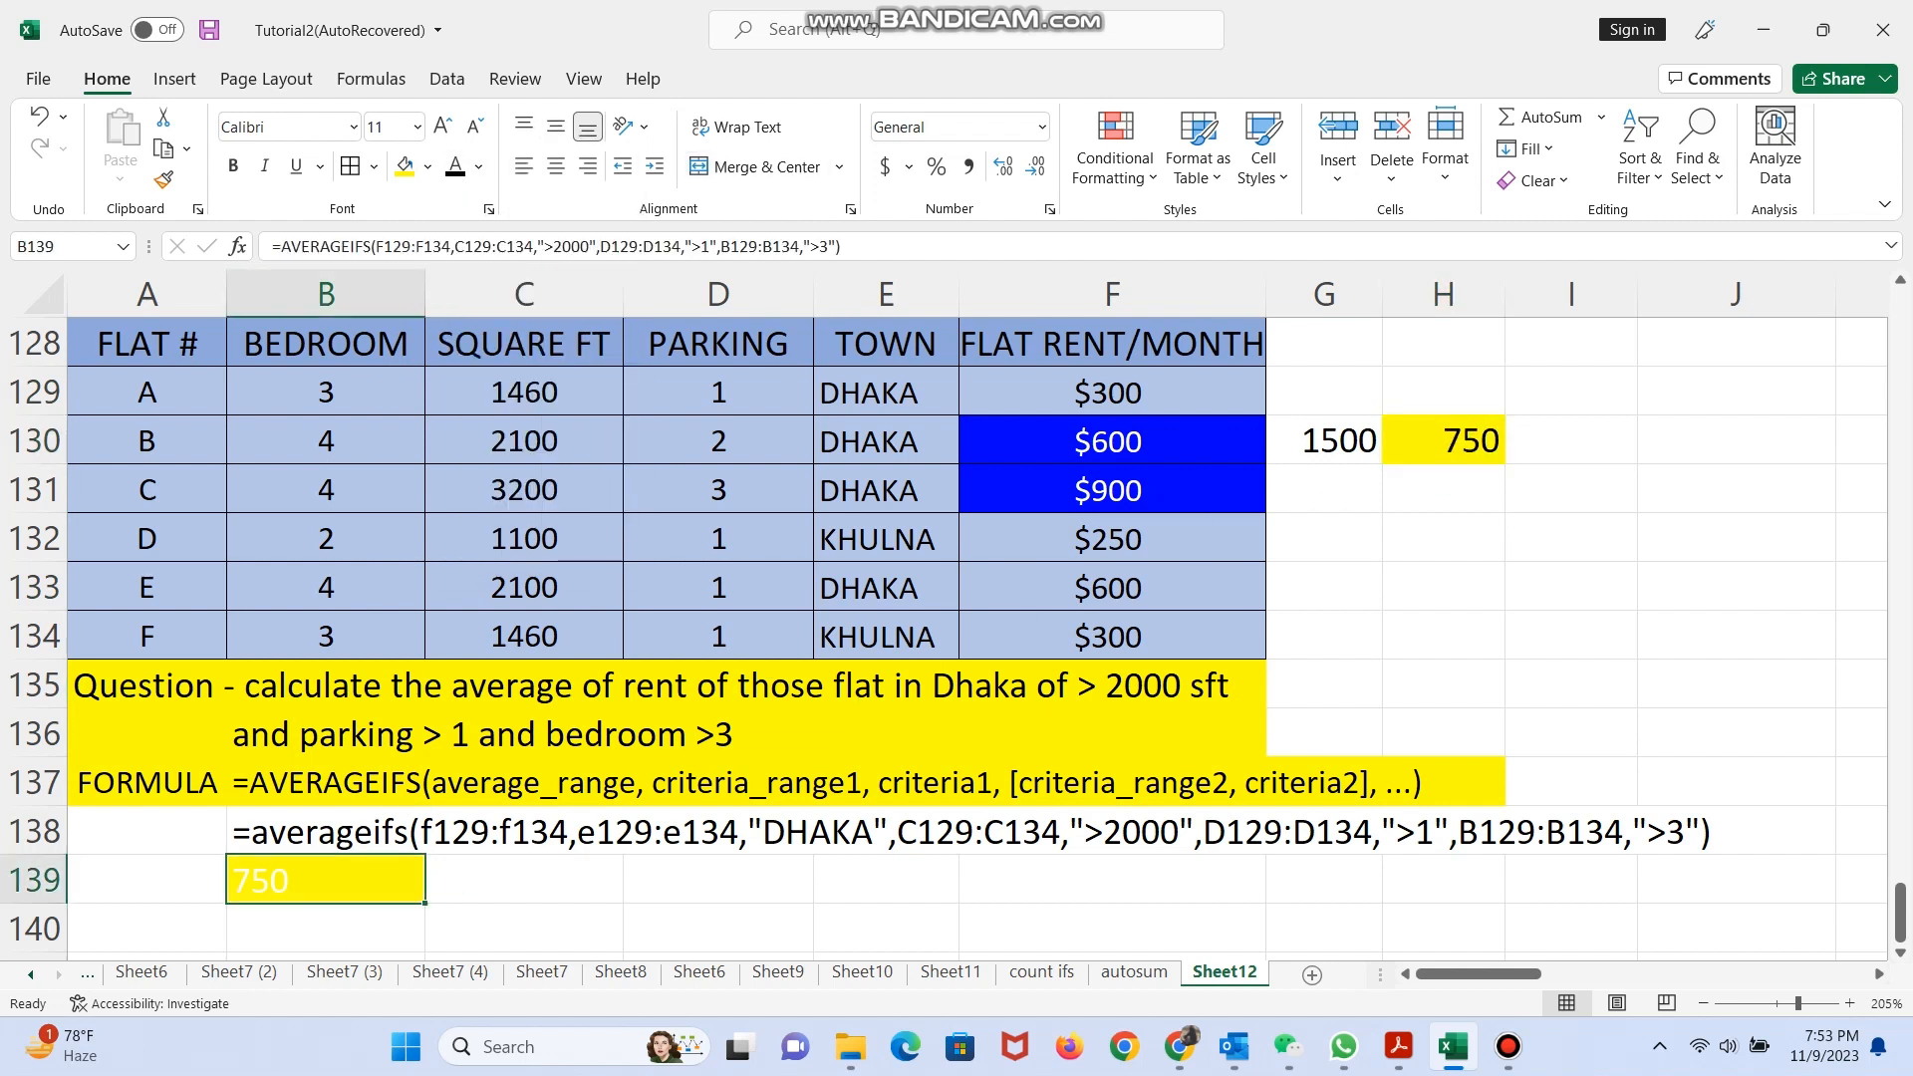
pyautogui.click(455, 165)
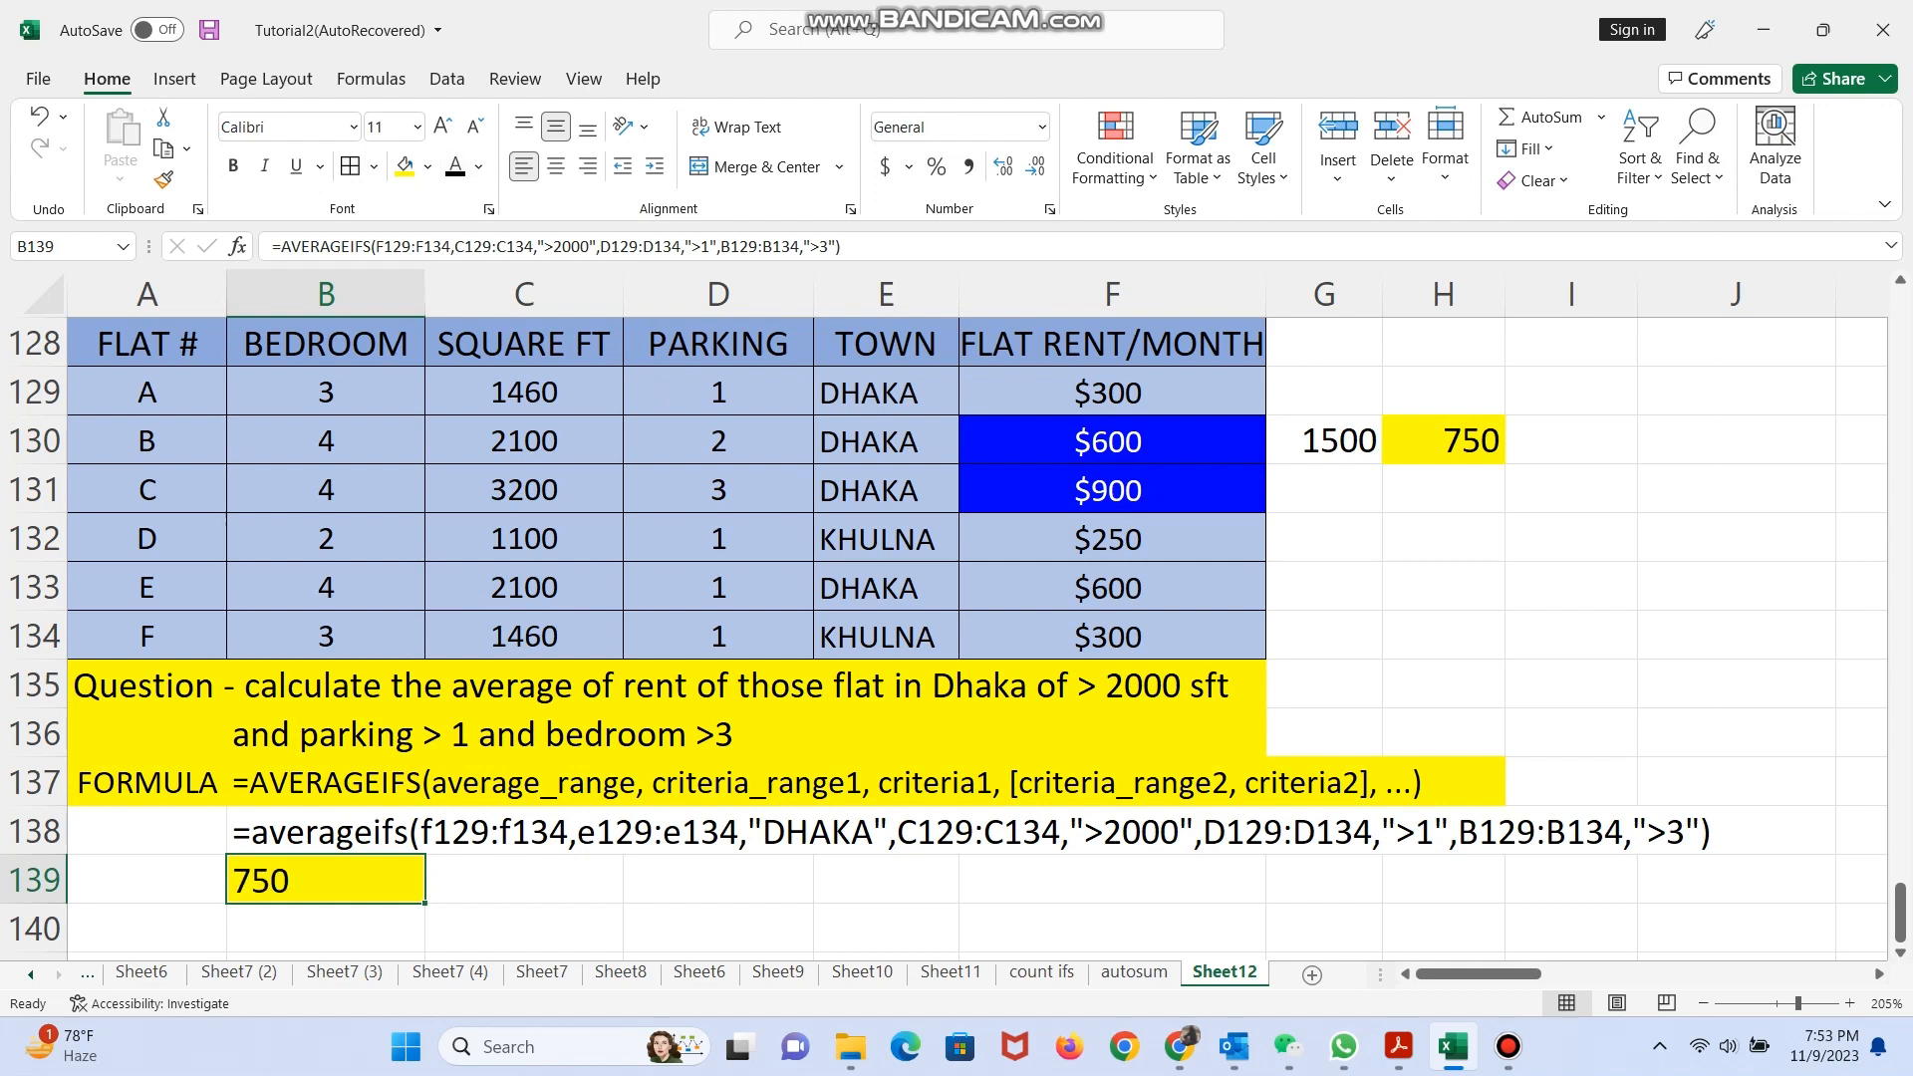
pyautogui.click(717, 879)
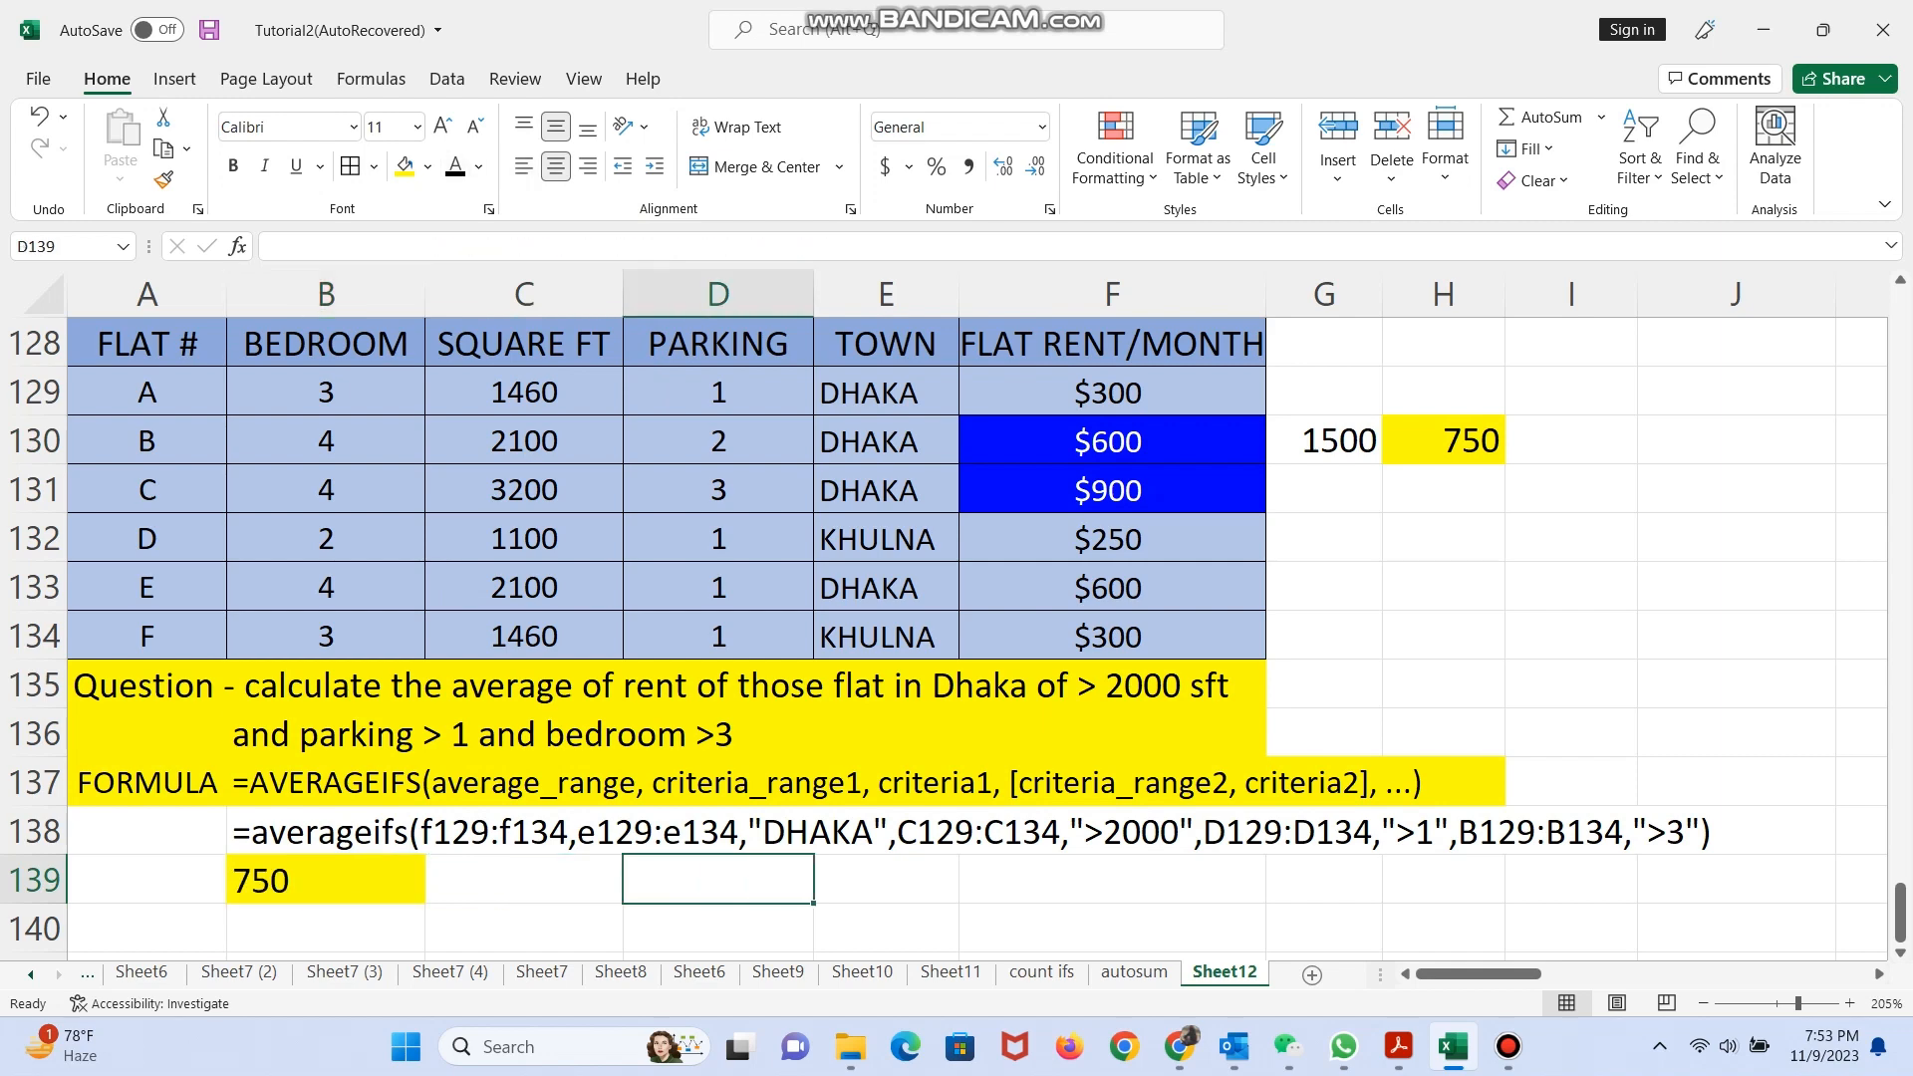